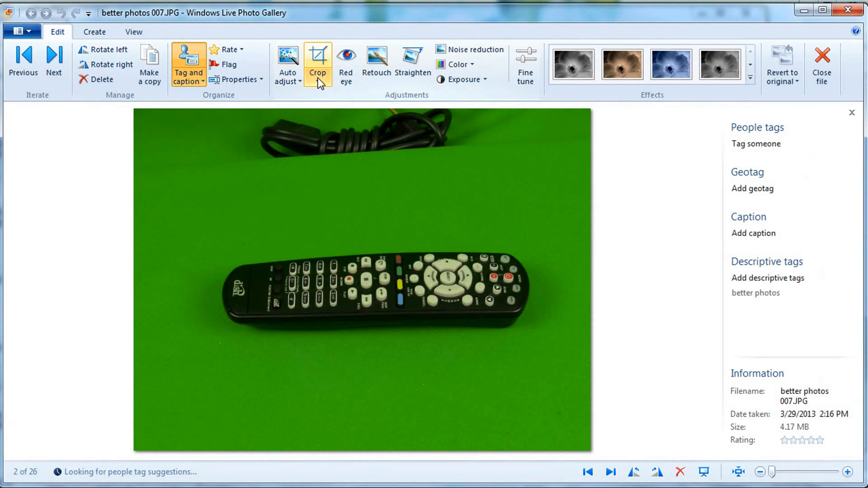
- Crop better photos 007.JPG with the Square proportion, enlarging and repositioning the frame so the whole horizontal remote fits inside
click(318, 77)
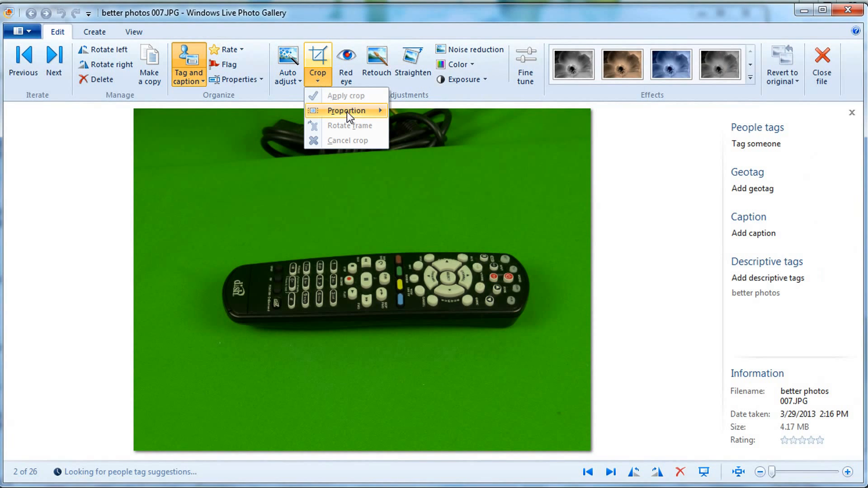
mouse_move(347, 112)
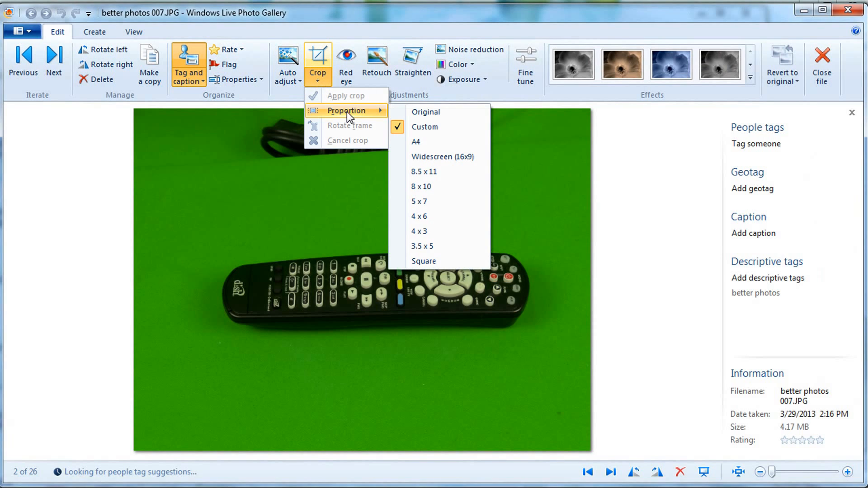
click(432, 261)
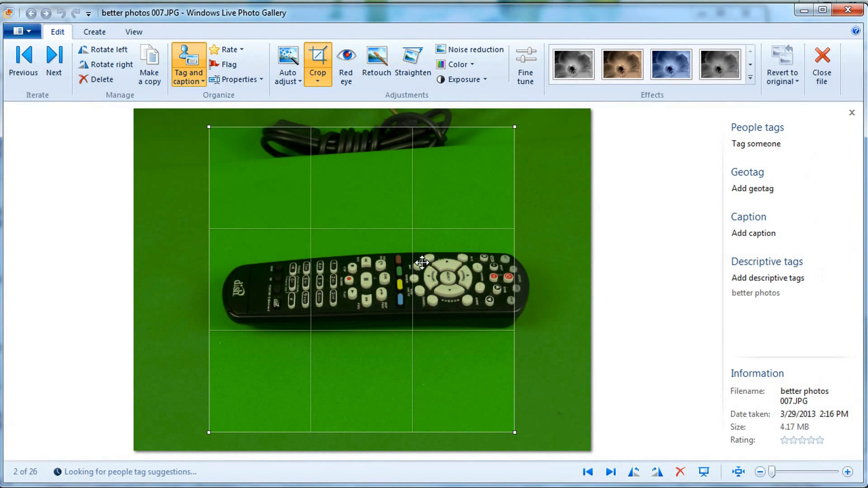
drag(424, 254, 430, 281)
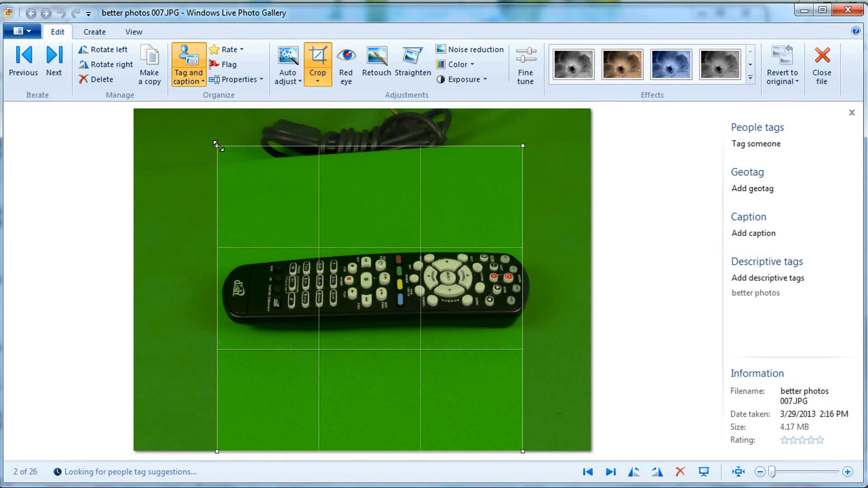
drag(237, 181, 230, 171)
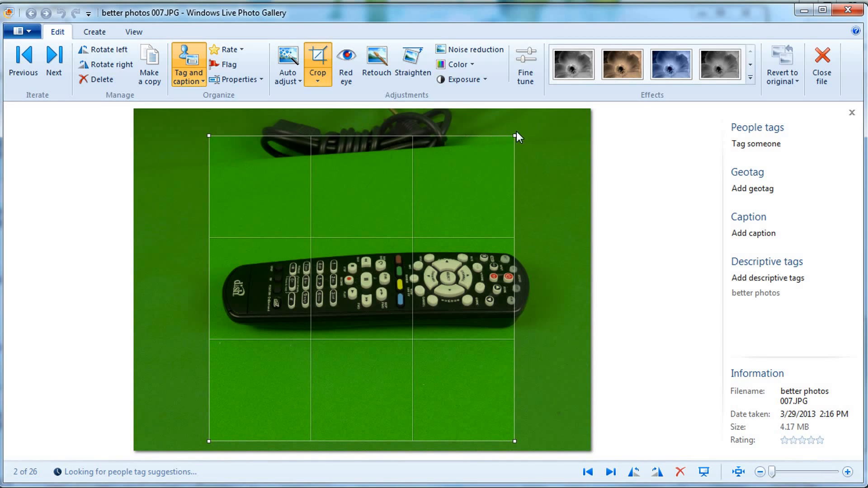
drag(516, 132, 556, 134)
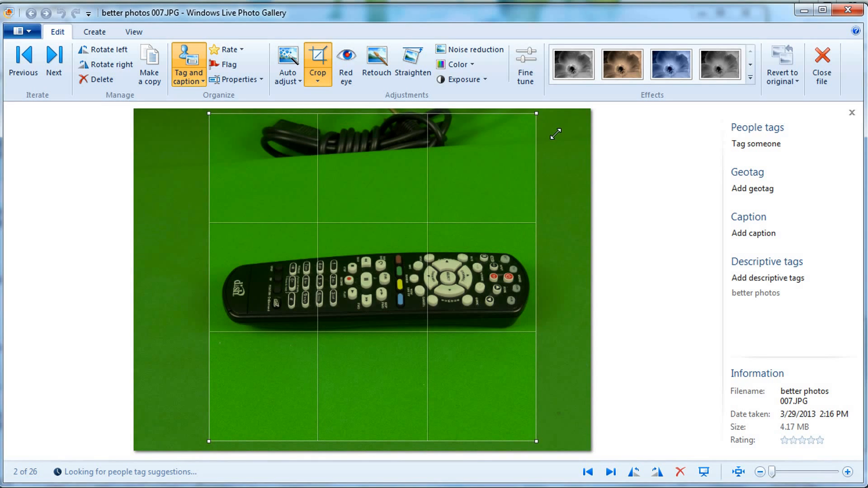
drag(486, 145, 492, 149)
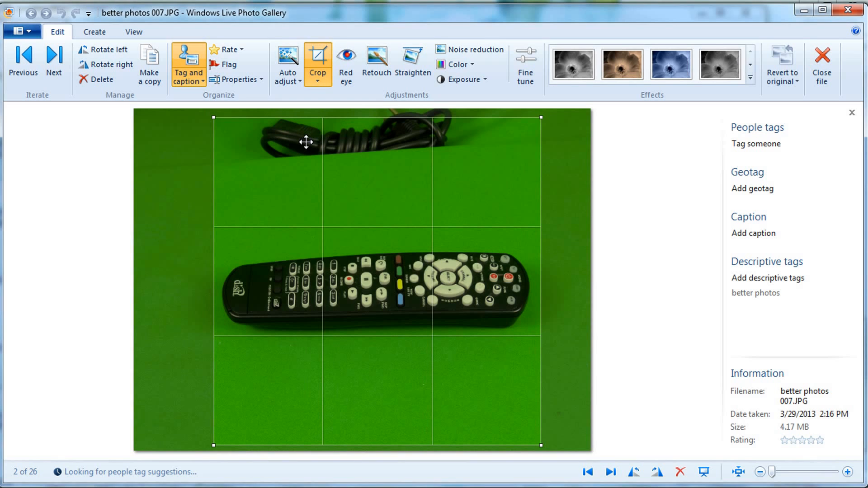
click(319, 58)
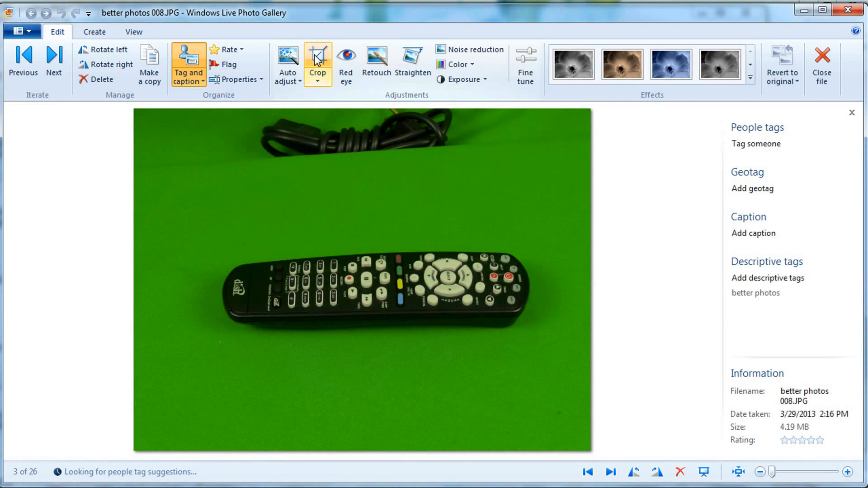
- Crop better photos 008.JPG to a slightly enlarged square that encloses the full length of the horizontal remote
click(318, 59)
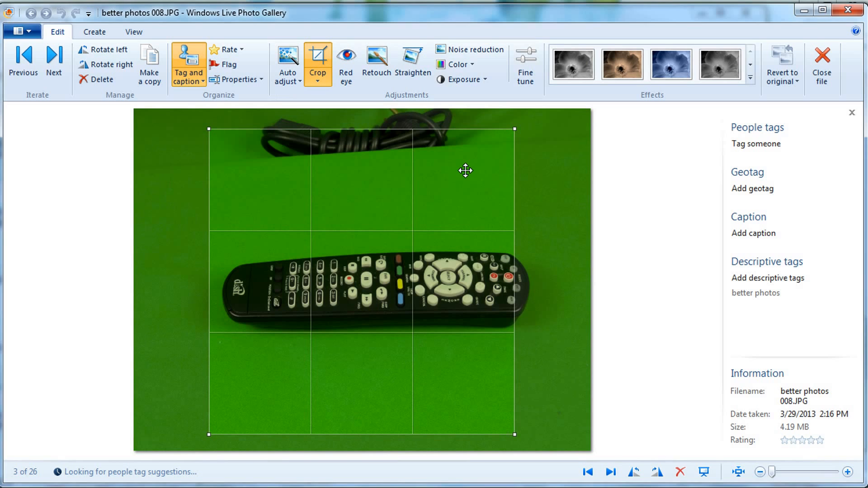
drag(515, 129, 534, 109)
drag(458, 163, 467, 177)
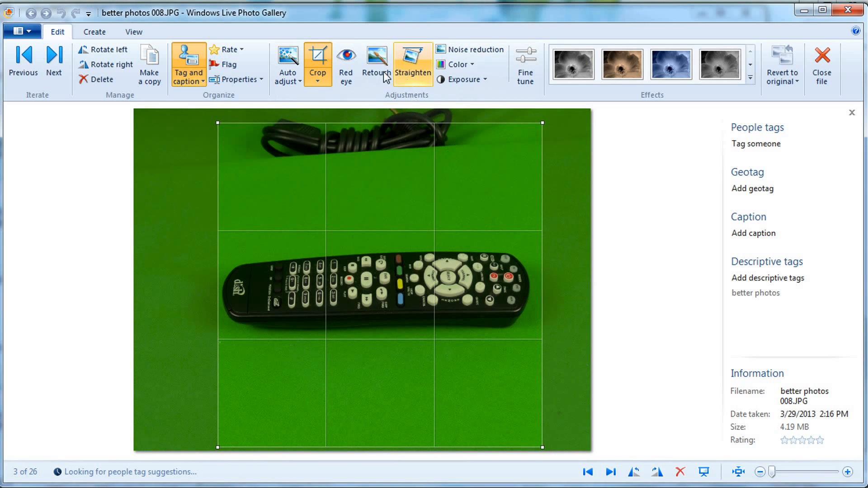
click(318, 61)
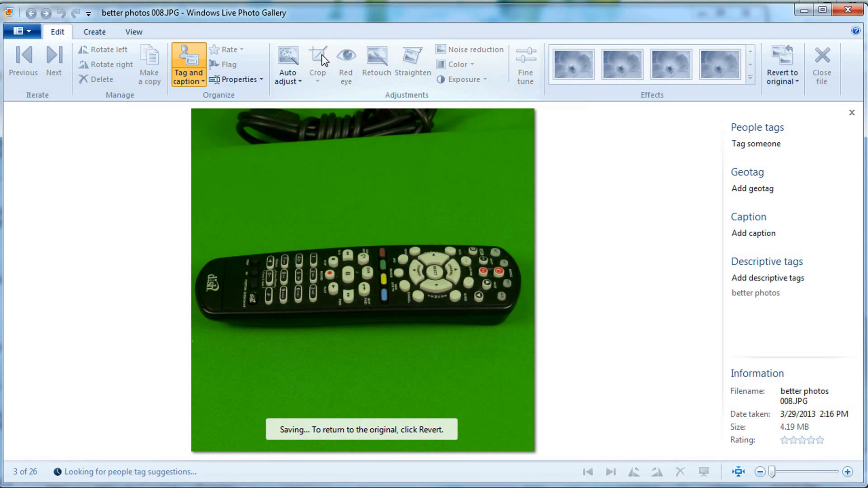
- Go to better photos 009.JPG and crop it to a smaller square around the upright remote, leaving out the cable
key(Right)
click(318, 68)
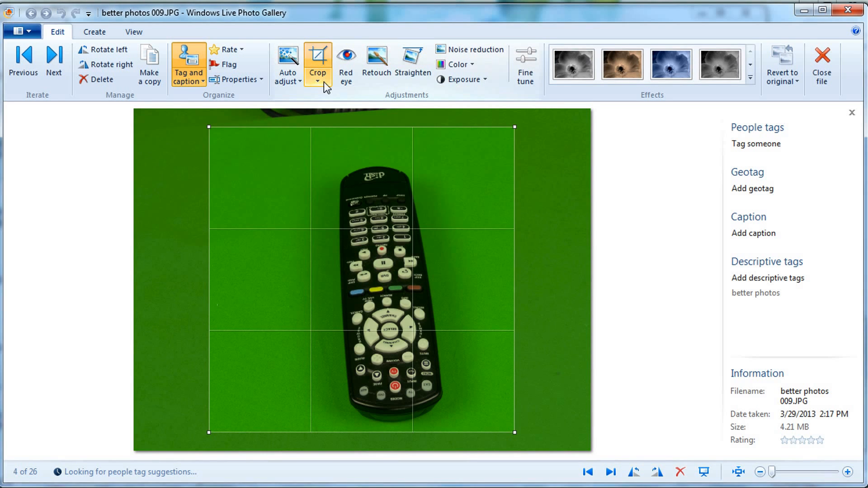
drag(384, 216, 434, 228)
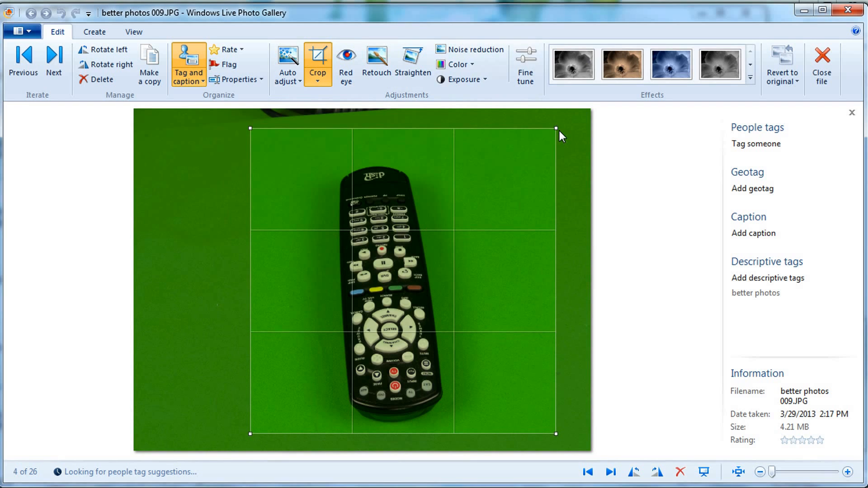
drag(559, 133, 514, 140)
drag(471, 204, 465, 202)
click(318, 58)
- Go to better photos 010.JPG and crop it to a reduced square centred closely on the upright remote
key(Right)
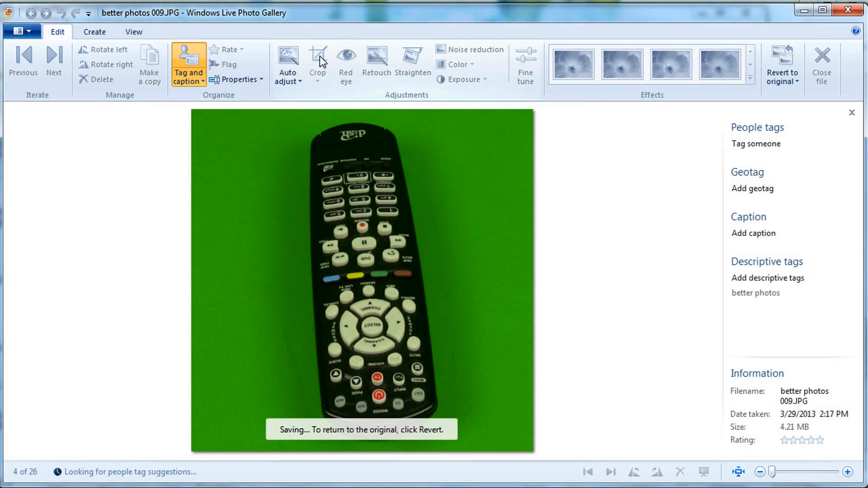
click(318, 61)
drag(360, 161, 411, 152)
drag(563, 123, 538, 149)
drag(472, 181, 449, 184)
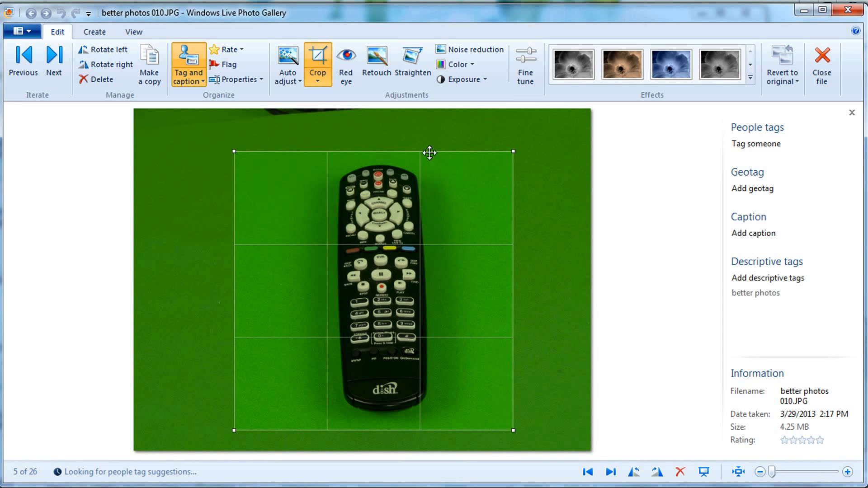
click(319, 61)
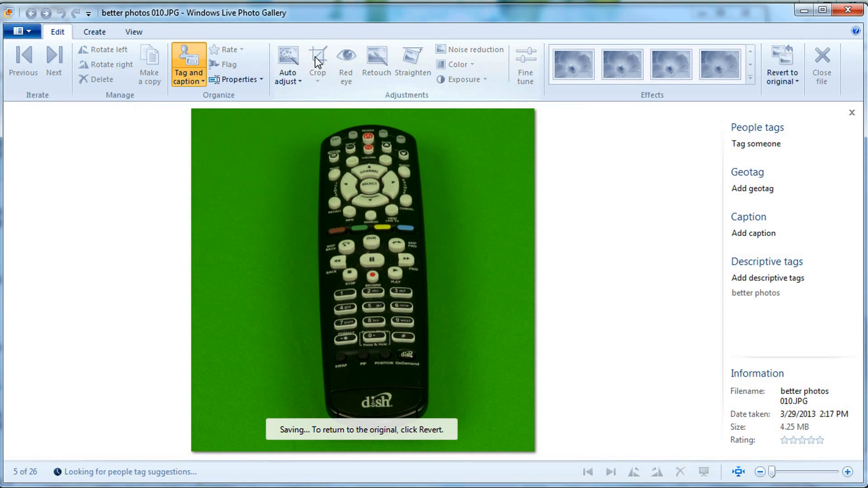
- Go to better photos 011.JPG and crop it to an enlarged square that holds the entire slanted remote
key(Right)
click(317, 63)
drag(377, 176, 367, 181)
drag(510, 140, 568, 130)
drag(508, 148, 514, 149)
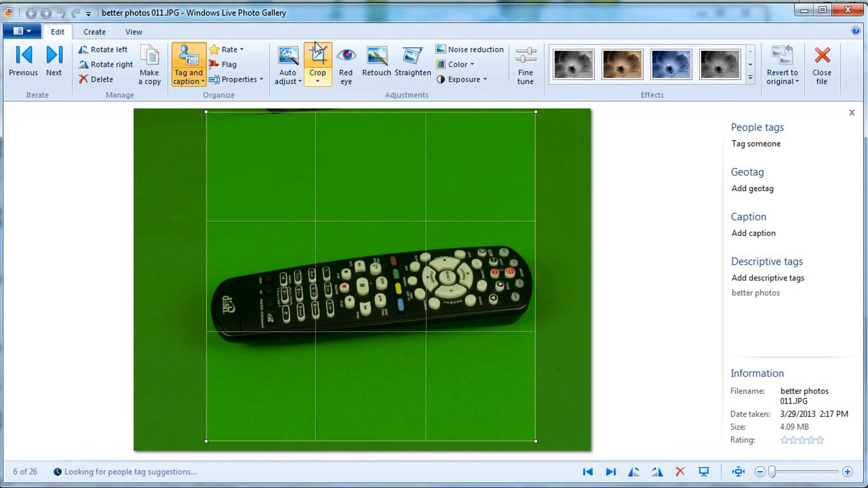
click(326, 53)
- Go to better photos 012.JPG and crop it to an enlarged square covering the slanted remote from end to end
key(Right)
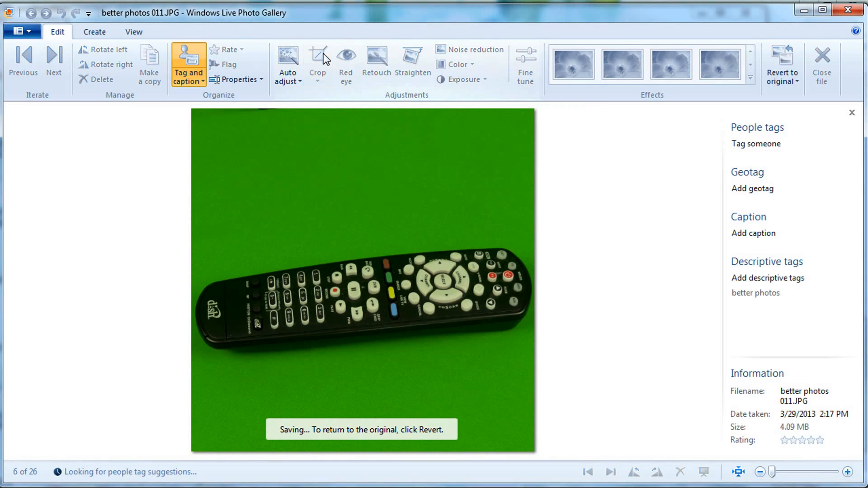
click(326, 61)
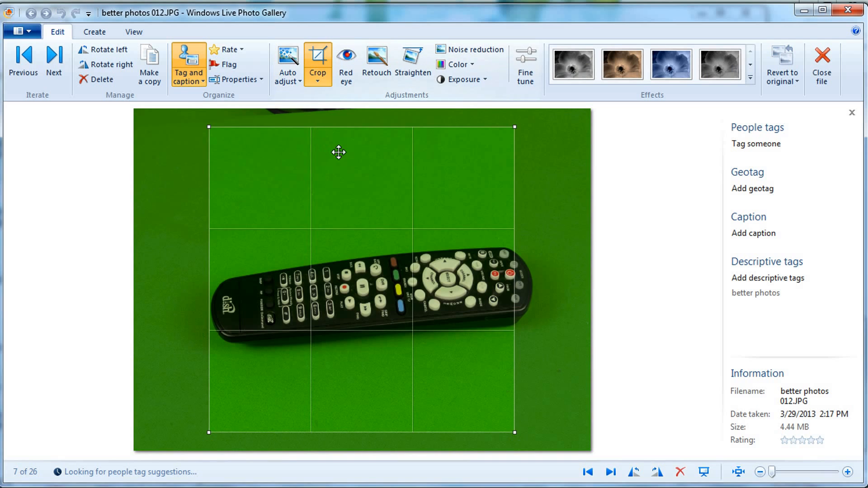
drag(531, 124, 558, 123)
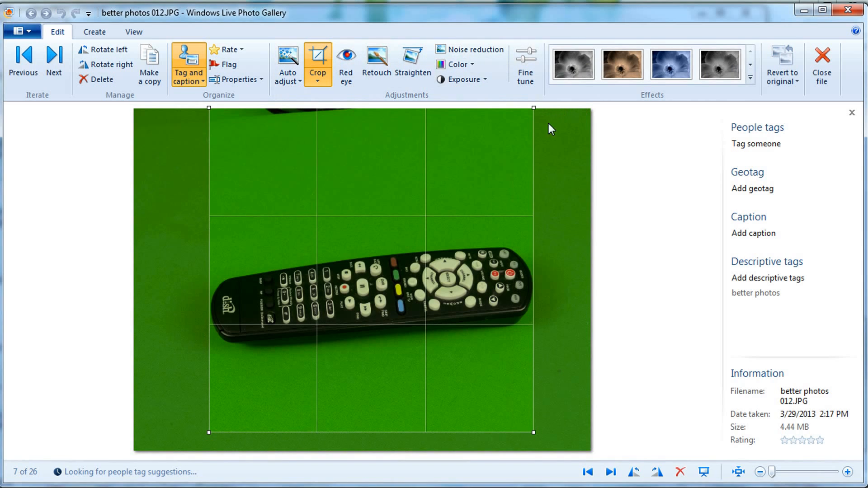
drag(534, 434, 542, 446)
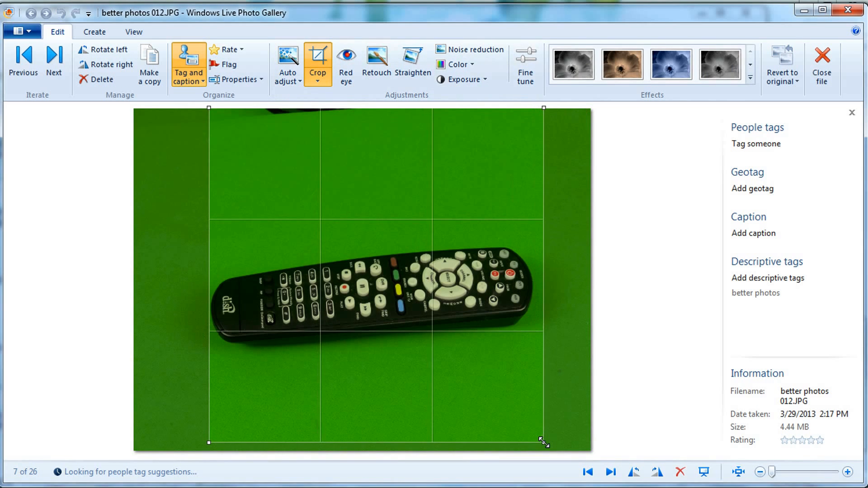
drag(463, 392, 460, 395)
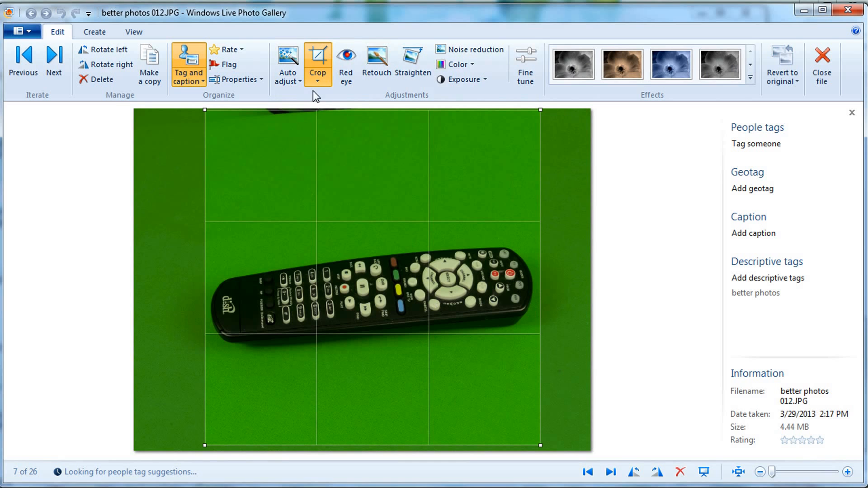
click(320, 61)
- Go to better photos 013.JPG and crop it to an enlarged square around the back of the horizontal remote
key(Right)
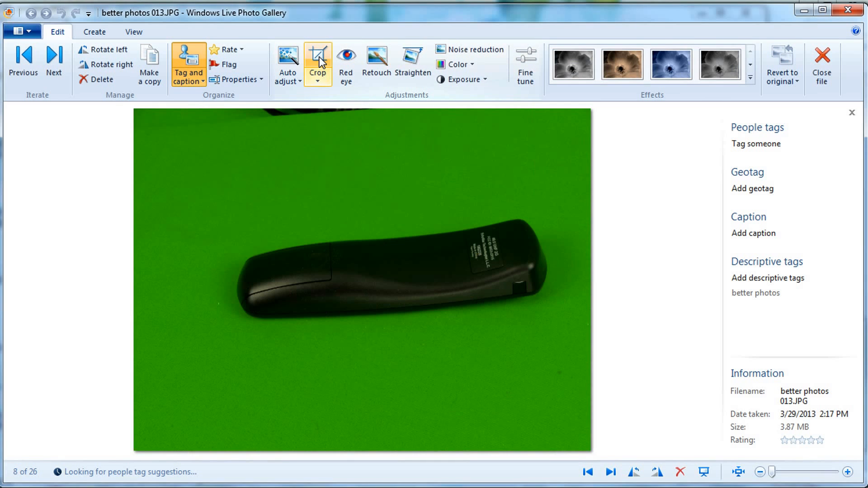
click(320, 61)
drag(423, 226, 440, 214)
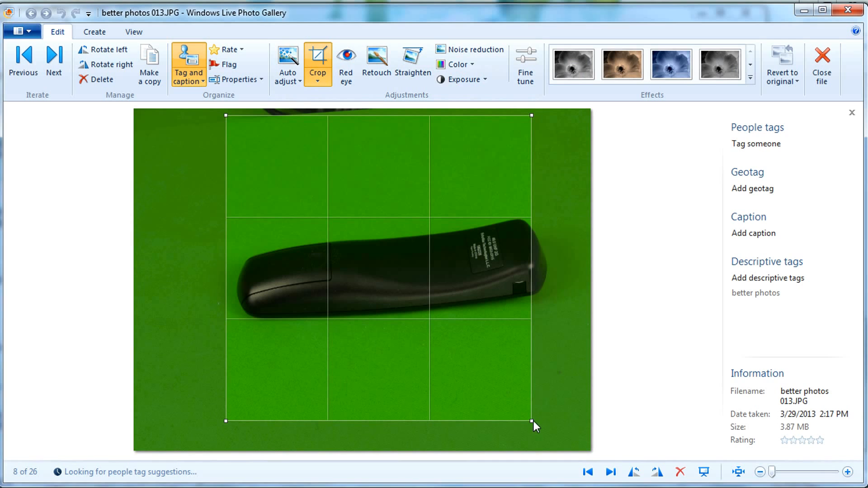
drag(531, 421, 555, 430)
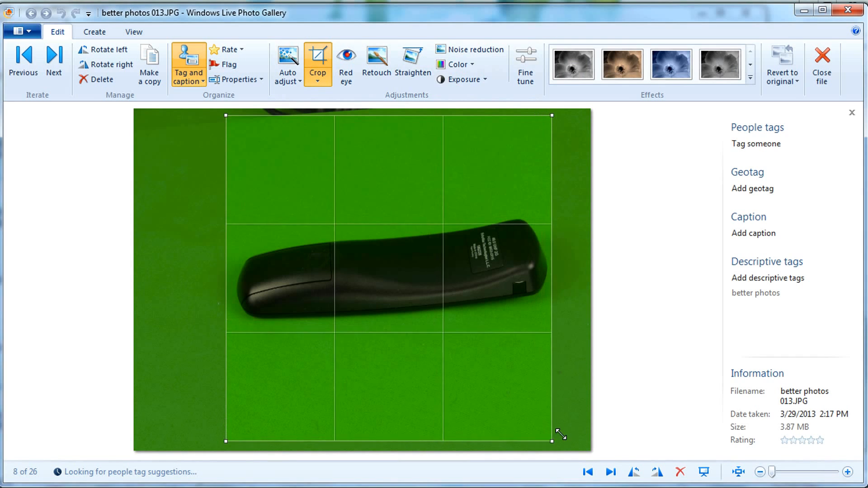
click(318, 52)
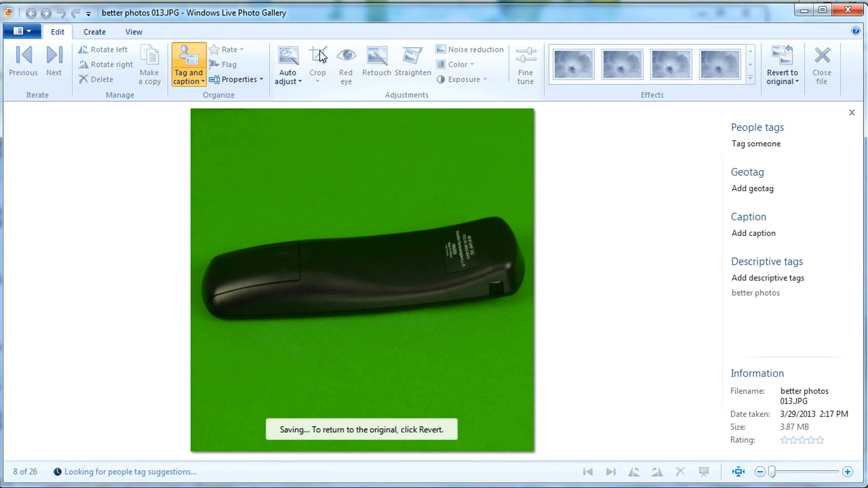
- Go to the blurry better photos 014.JPG and delete it to the Recycle Bin
key(Right)
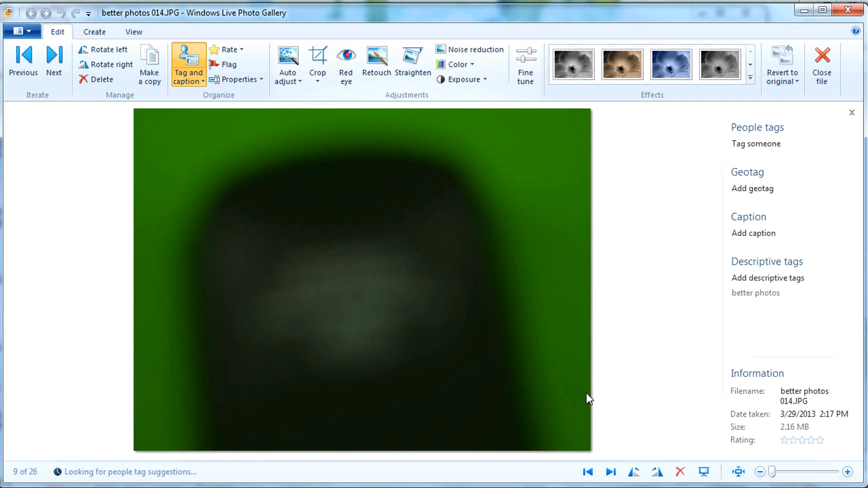
click(680, 472)
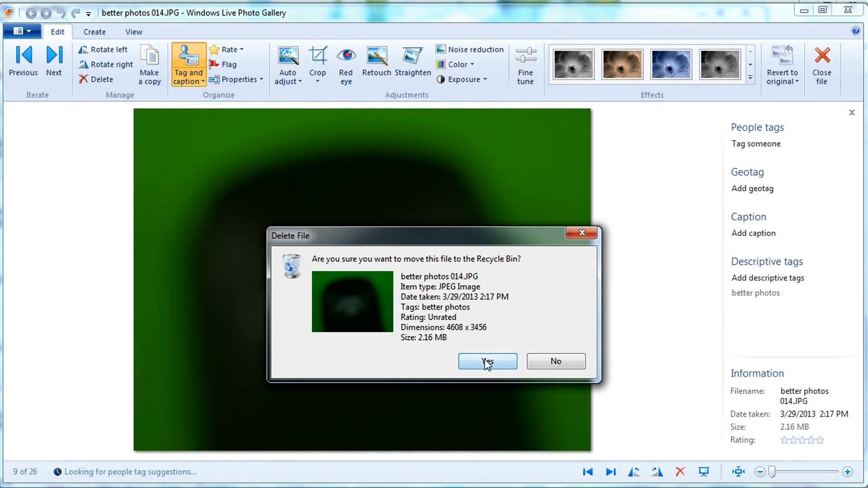
click(487, 358)
- Crop better photos 015.JPG to a small square closing in on the label at the remote's back end
click(318, 56)
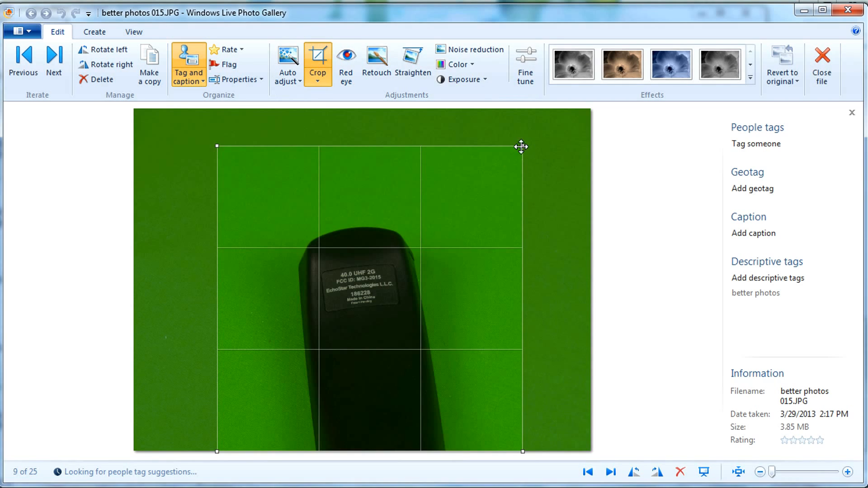
drag(523, 145, 419, 229)
drag(358, 312, 386, 291)
click(316, 56)
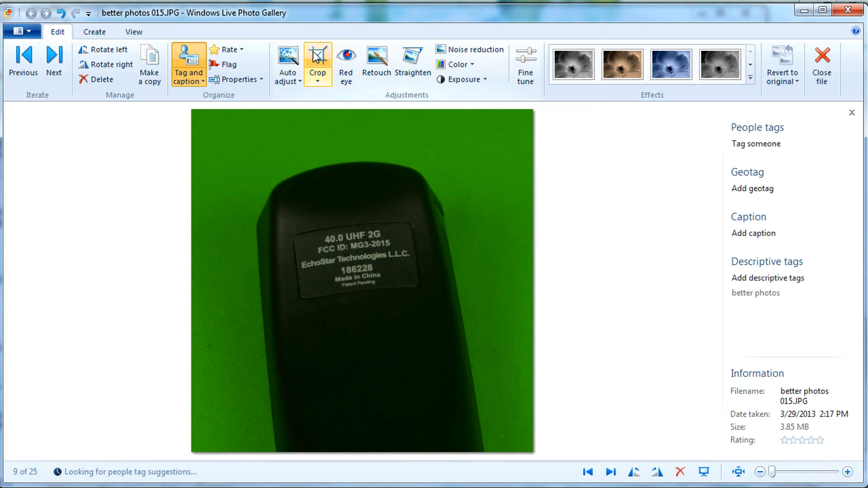
- Go to better photos 016.JPG and crop it to a small square closing in on the remote's back label
key(Right)
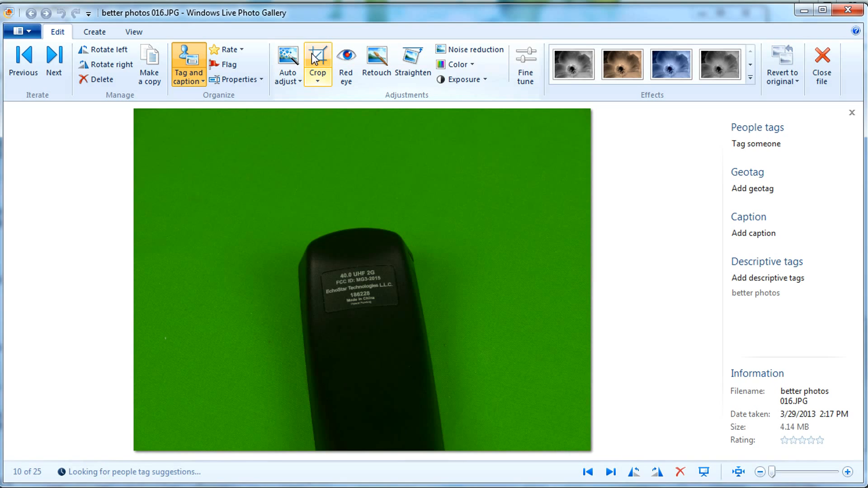
click(325, 62)
drag(430, 199, 452, 176)
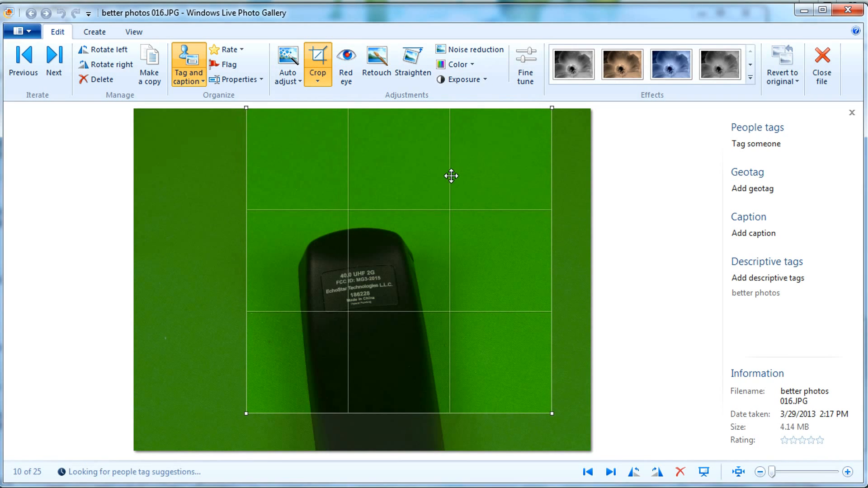
drag(553, 108, 472, 188)
drag(411, 231, 418, 223)
click(320, 60)
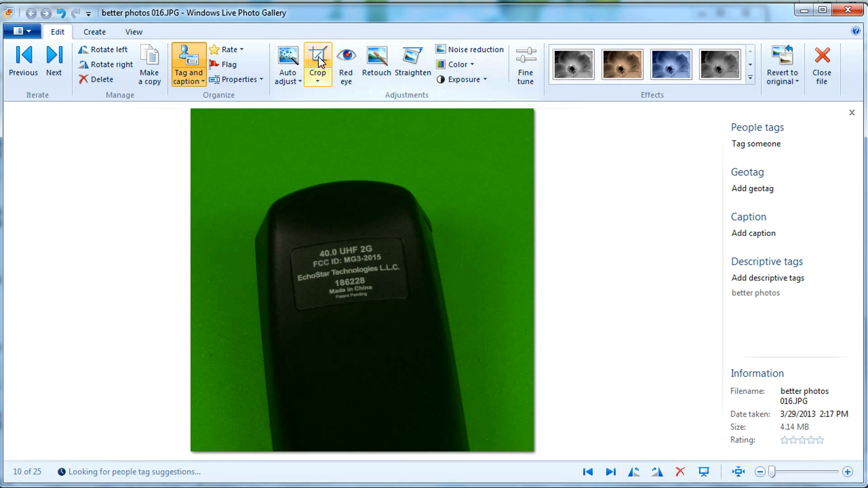
- Go to better photos 017.JPG and crop it to a square around the full back of the upright remote
key(Right)
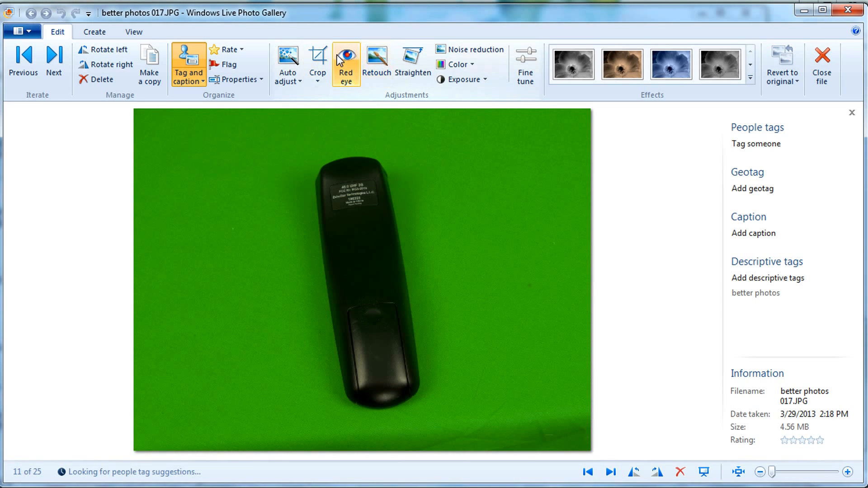
click(316, 57)
drag(397, 191, 429, 179)
drag(551, 117, 489, 143)
drag(445, 199, 434, 196)
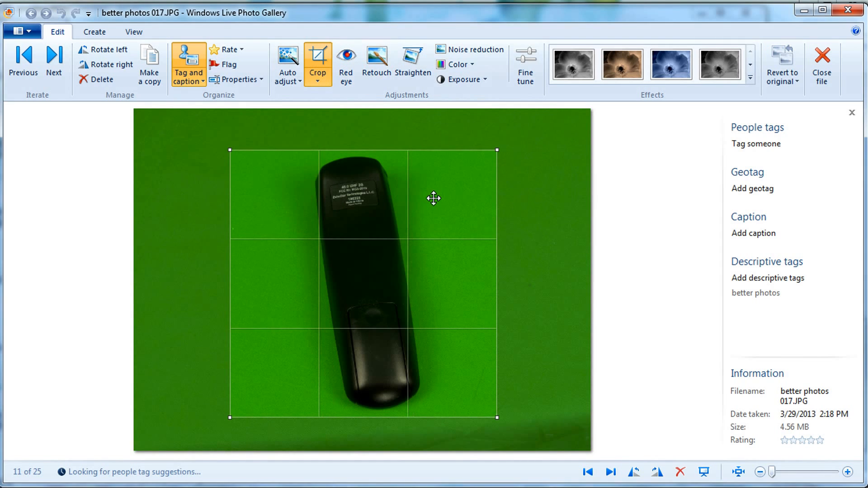
click(319, 53)
- Go to better photos 018.JPG and crop it to a slightly reduced square centred on the back of the remote
key(Right)
click(319, 52)
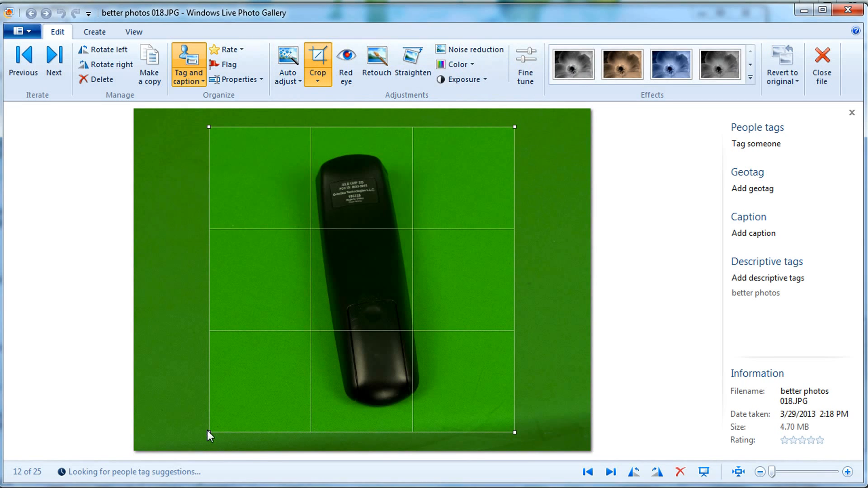
drag(209, 432, 235, 409)
drag(310, 308, 305, 313)
click(318, 54)
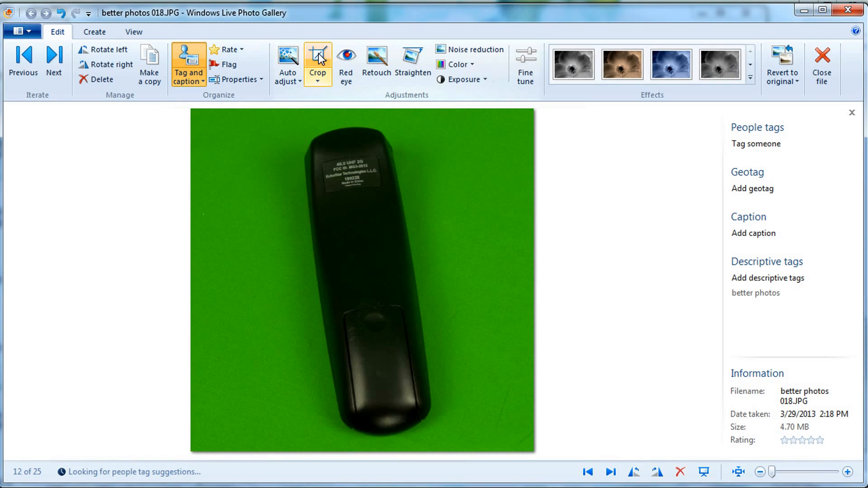
- Crop better photos 020.JPG to a square around the standing toilet paper roll, leaving out the cable behind it
key(Right)
click(319, 55)
drag(355, 178, 368, 160)
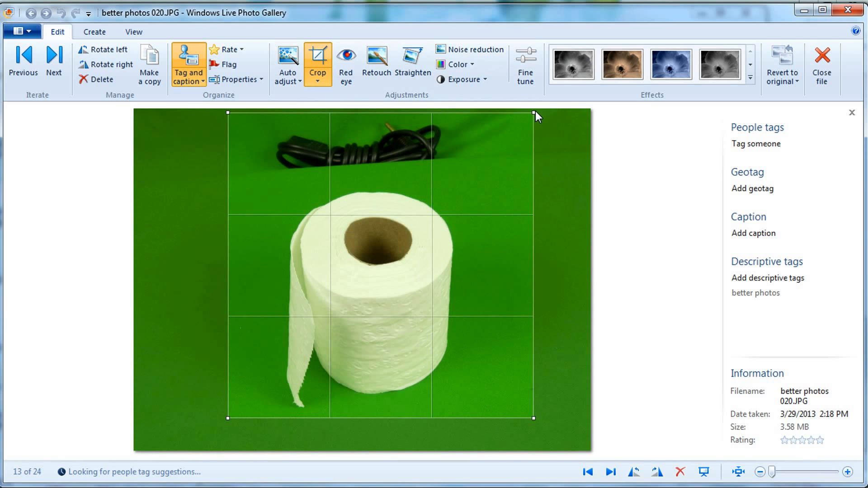
drag(535, 113, 444, 192)
click(323, 55)
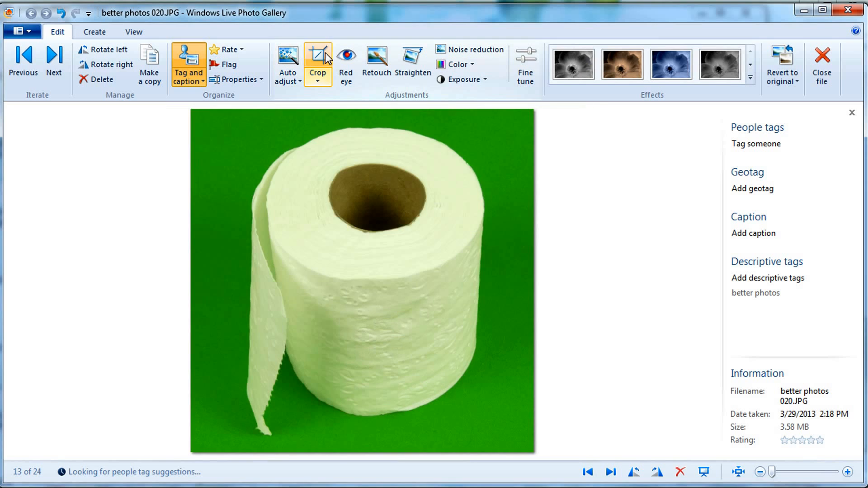
- Go to better photos 021.JPG and crop it to a square around the toilet paper roll with its hanging sheet
key(Right)
click(322, 53)
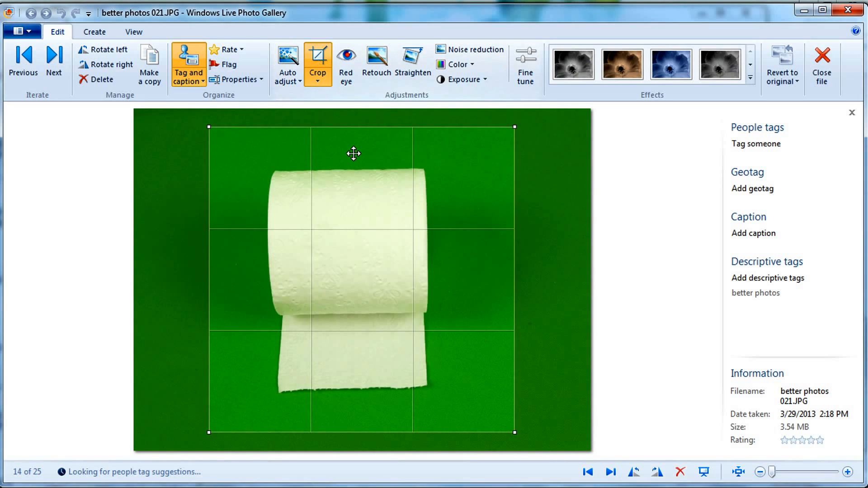
drag(514, 127, 475, 162)
drag(417, 202, 436, 190)
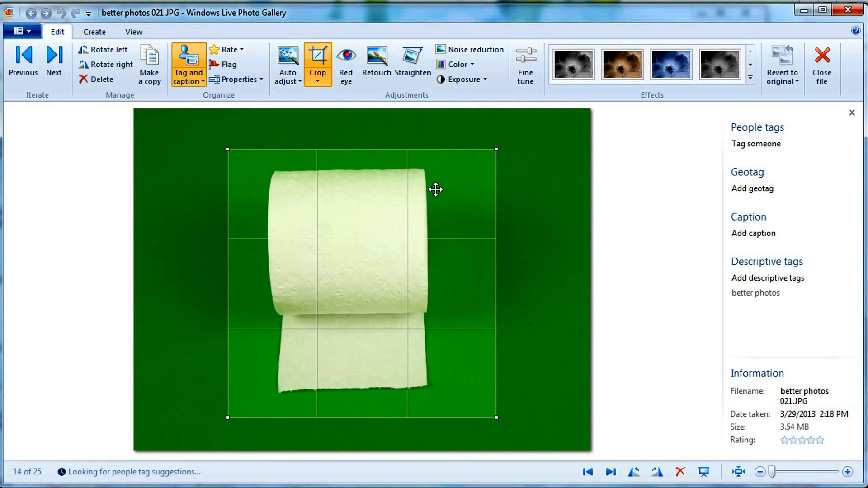
click(318, 56)
- Go to better photos 022.JPG and crop it to a tight square around the roll and its hanging sheet
key(Right)
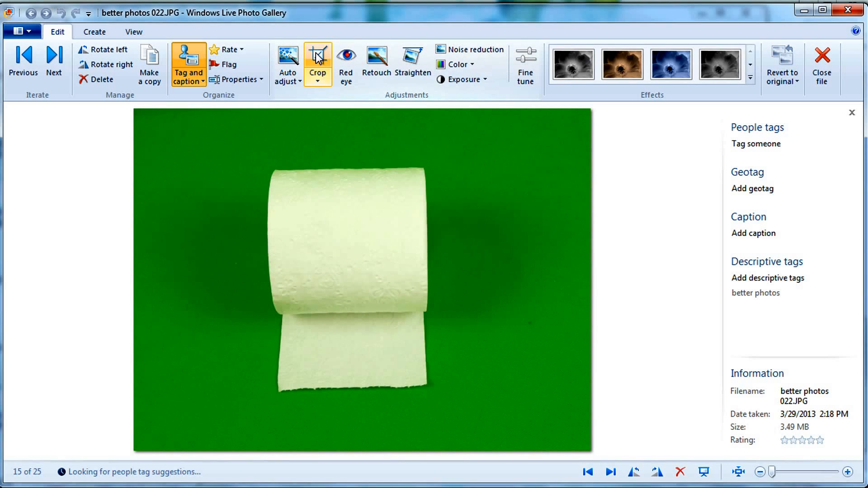
click(318, 57)
drag(513, 127, 415, 194)
drag(151, 451, 221, 407)
drag(281, 256, 292, 270)
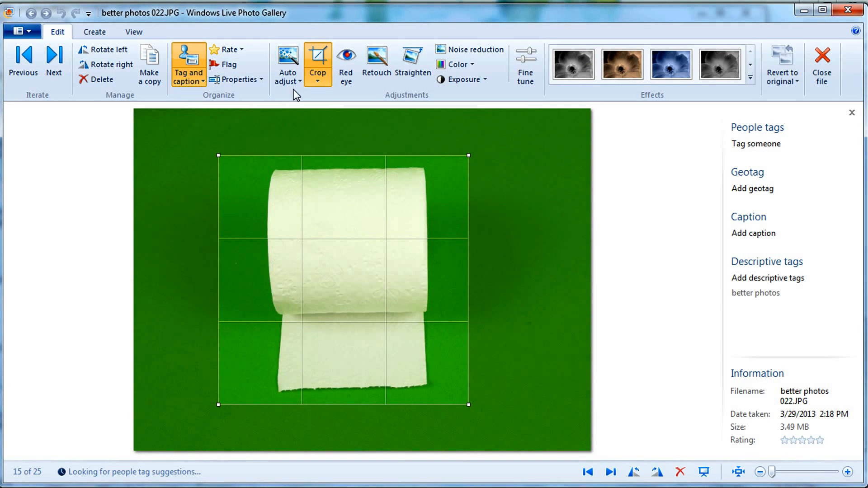
click(312, 63)
- Go to better photos 023.JPG and crop it to a square around the roll lying on its side, excluding the cable
key(Right)
click(312, 68)
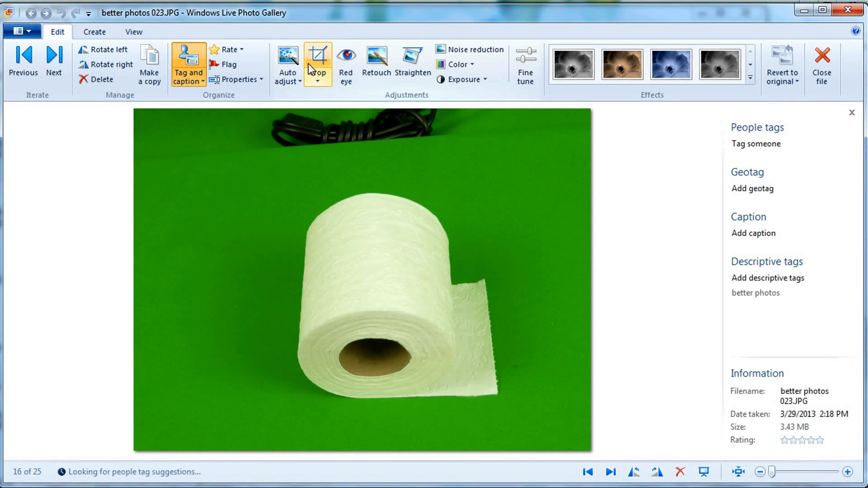
drag(207, 127, 289, 161)
click(318, 57)
- Go to better photos 024.JPG and crop it to a square framing the lying roll and its loose sheet
key(Right)
click(316, 57)
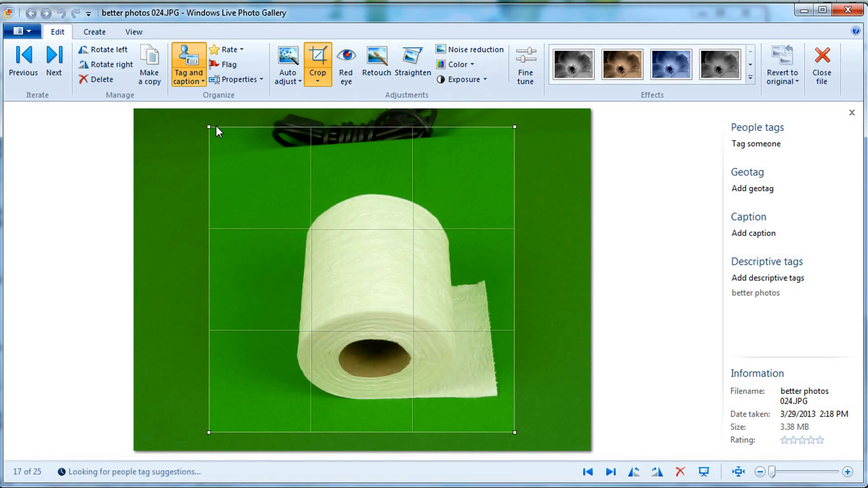
drag(207, 127, 297, 161)
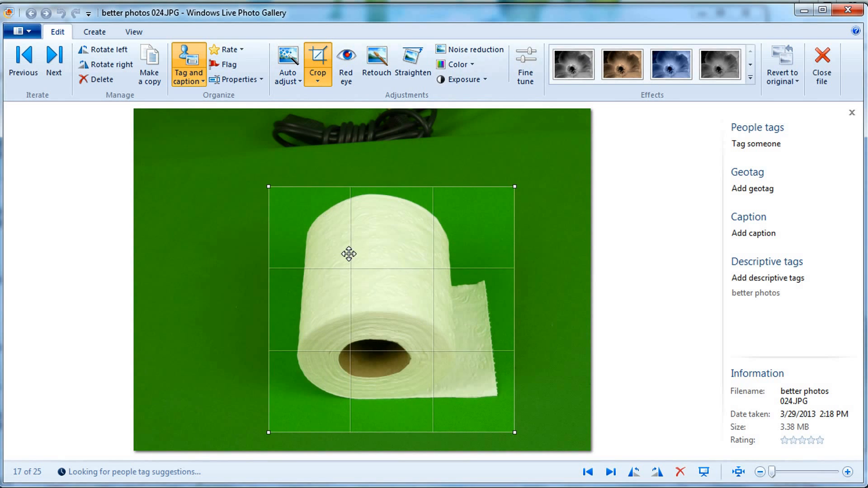
drag(349, 254, 350, 242)
click(319, 61)
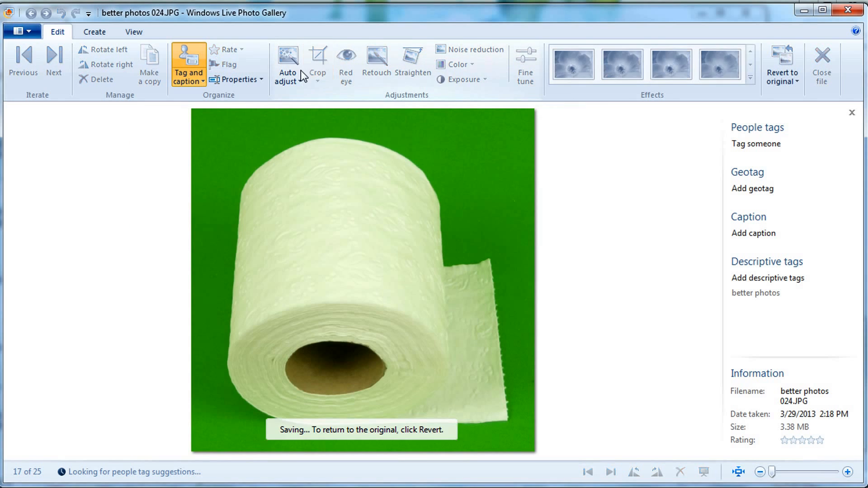
- Go to better photos 025.JPG and crop it to a square closely framing the lying roll without the cable
key(Right)
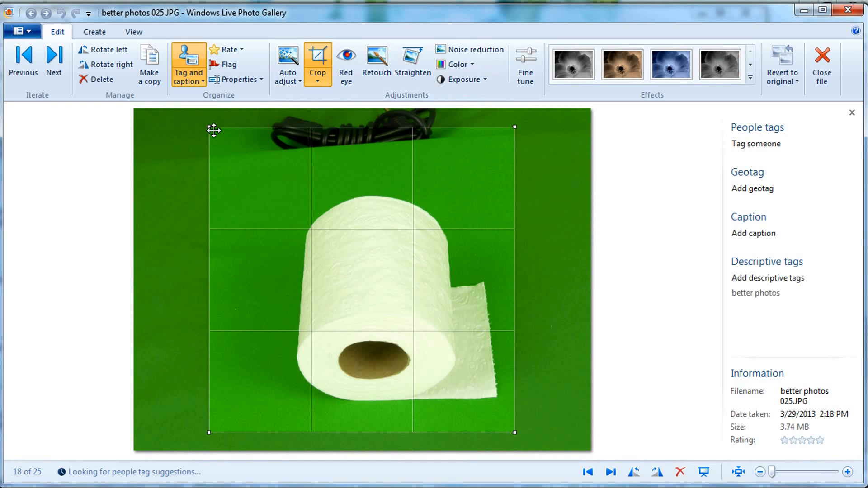
drag(208, 126, 300, 174)
drag(376, 251, 374, 236)
click(320, 50)
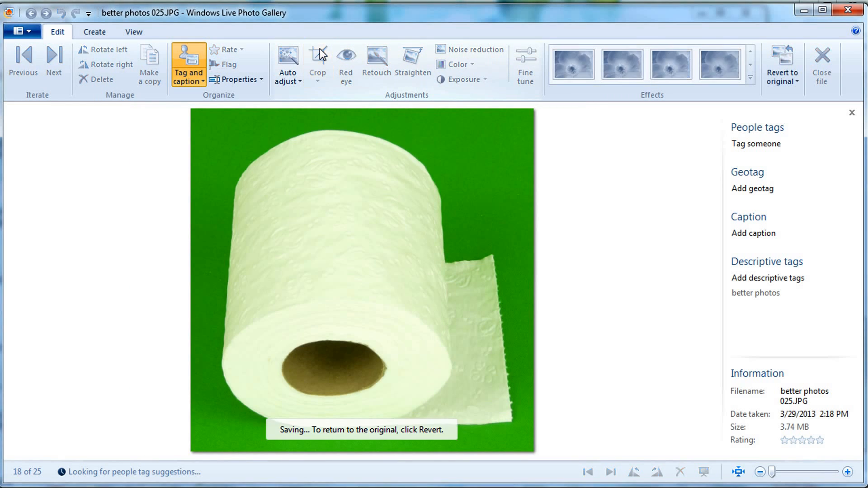
- Go to better photos 026.JPG and crop it to a square framing the lying toilet paper roll
key(Right)
drag(209, 127, 293, 171)
drag(324, 208, 324, 202)
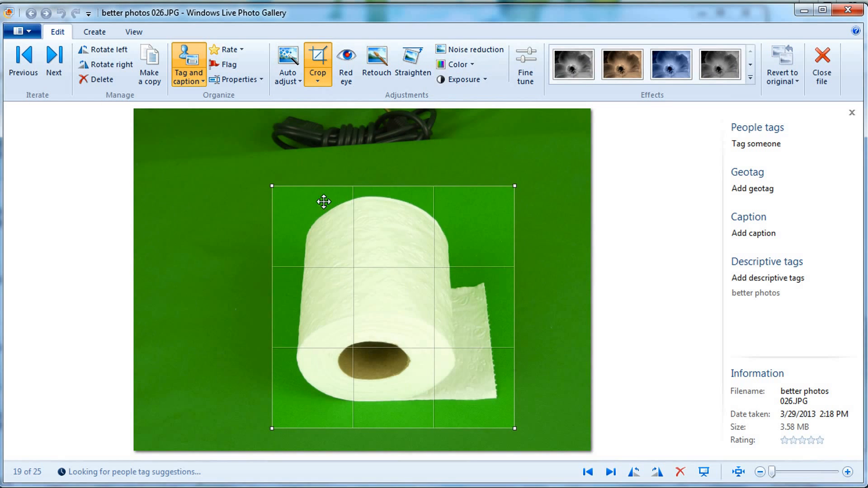
click(318, 56)
- Advance past the cropped photos to the video better photos 002.MTS and close the photo gallery
key(Right)
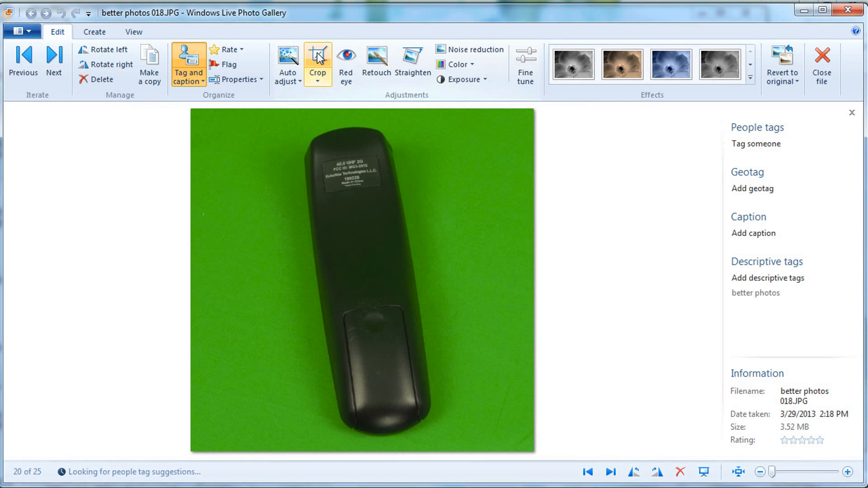
key(Right)
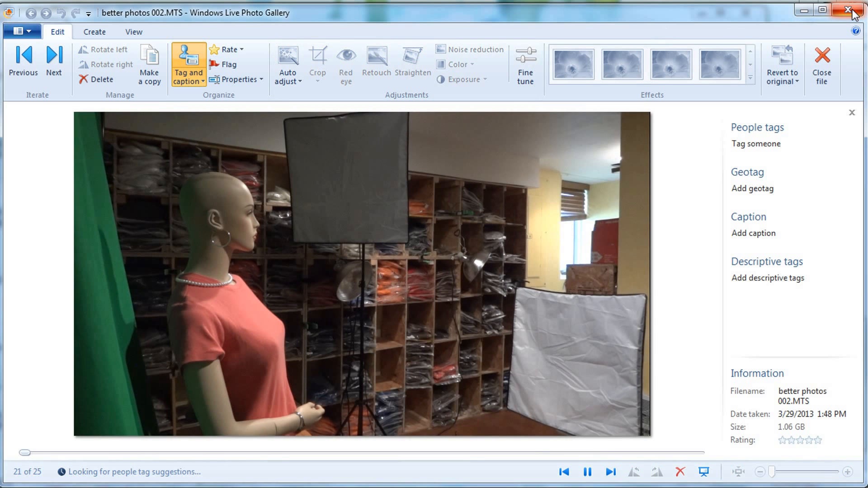
click(852, 12)
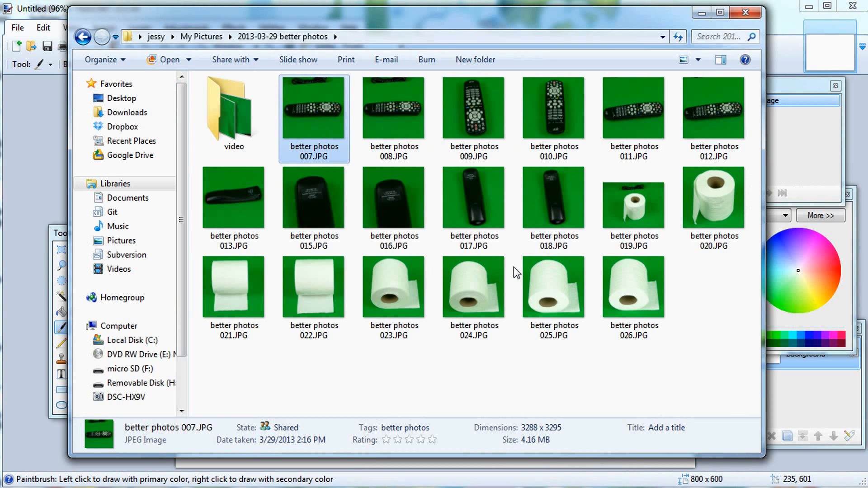
- Move the photo folder window clear of the Paint.NET canvas and open better photos 007.JPG in Paint.NET as its own image
mouse_move(143, 27)
mouse_down()
mouse_move(194, 28)
mouse_move(303, 93)
mouse_move(143, 140)
mouse_move(142, 206)
mouse_up()
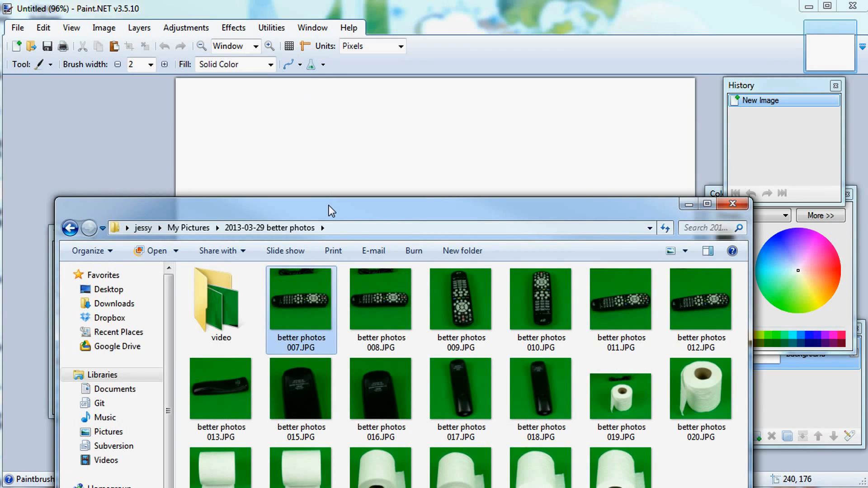
drag(329, 206, 497, 199)
mouse_move(480, 298)
mouse_down()
mouse_move(413, 184)
mouse_move(387, 173)
mouse_up()
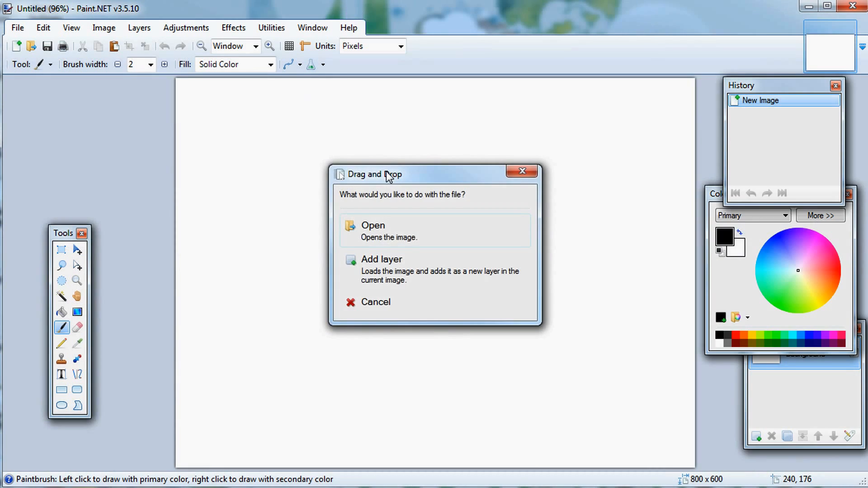
click(417, 234)
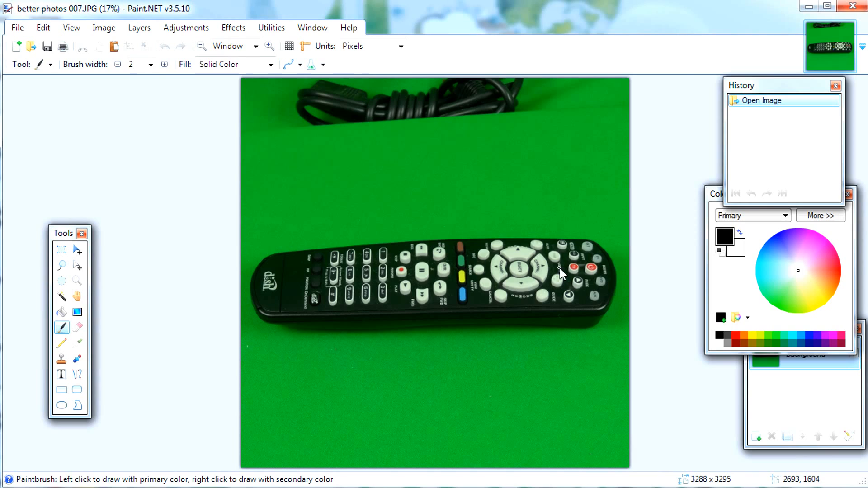
- Bring the Layers window in front of the Colors window and add a new layer to the remote photo
click(714, 193)
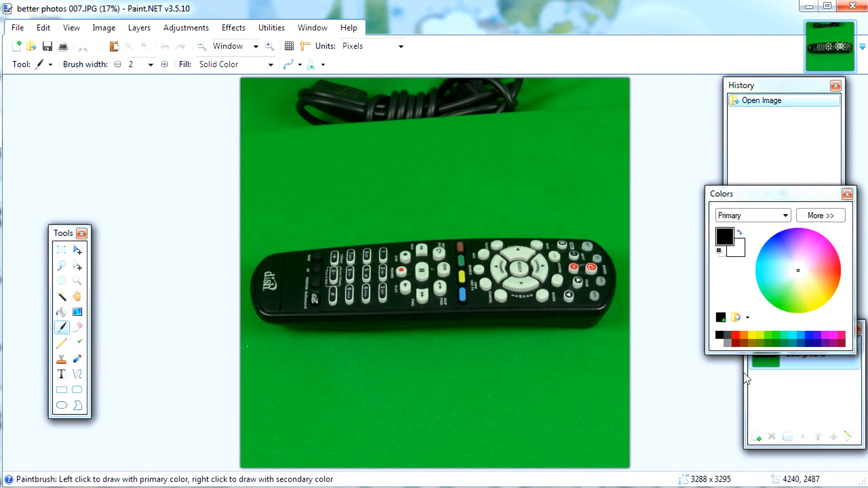
click(771, 417)
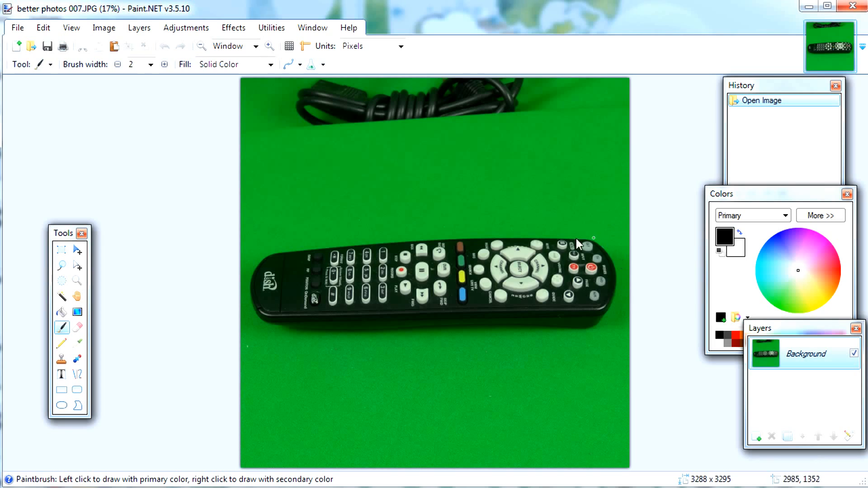
click(757, 438)
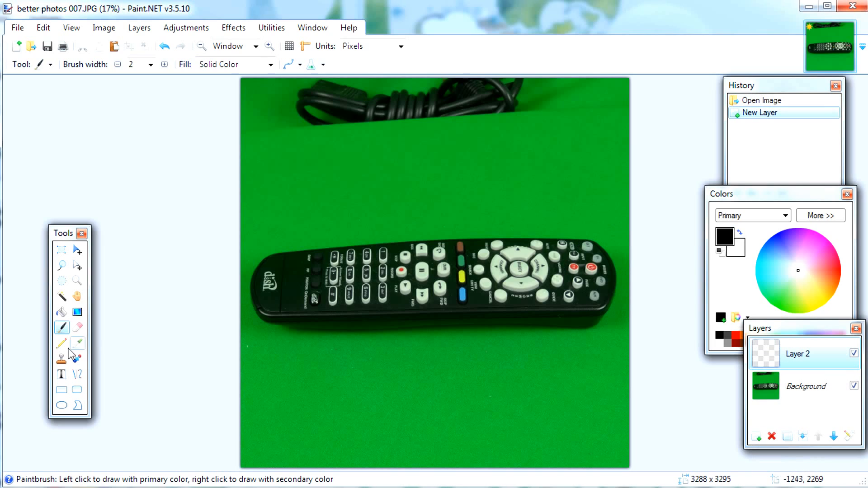
- Swap the primary colour to white and fill the new empty layer with the Paint Bucket
click(62, 312)
click(721, 301)
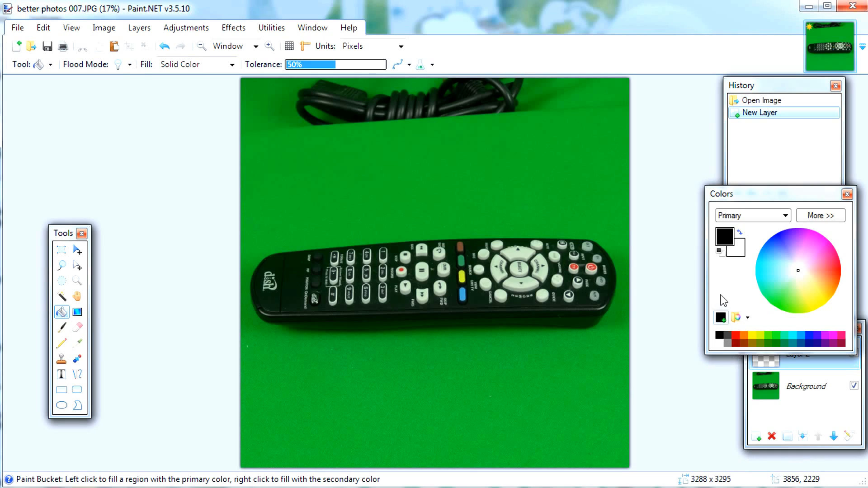
click(740, 232)
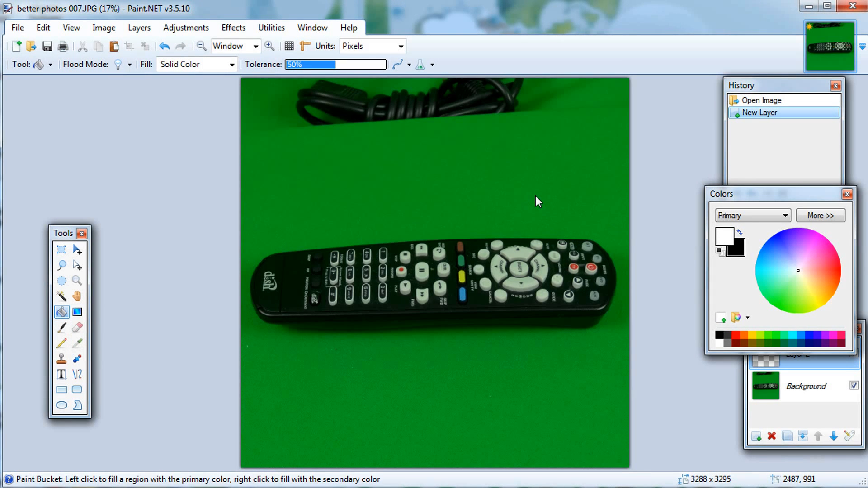
click(536, 196)
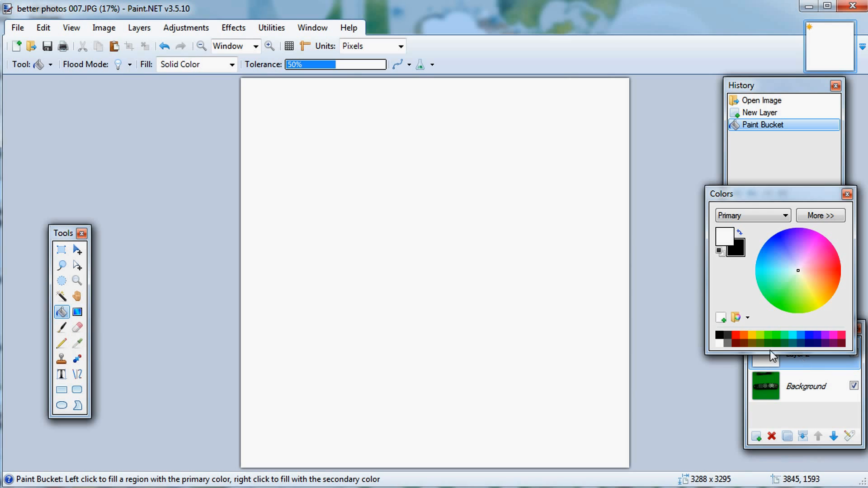
- Move the Colors window clear of the Layers window and place the white layer below the Background layer
click(756, 184)
drag(718, 196, 707, 142)
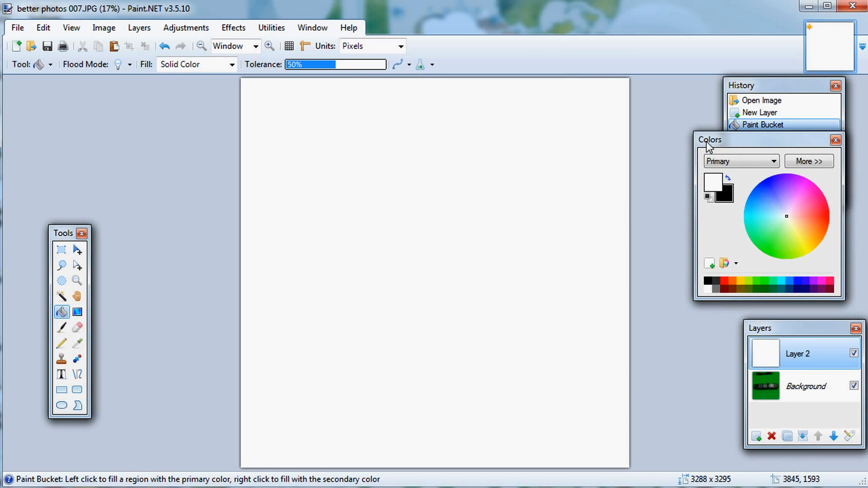
click(834, 436)
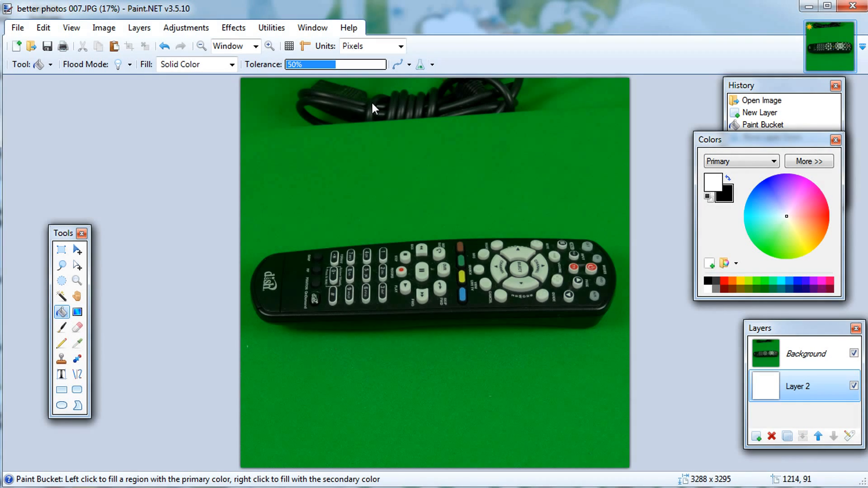
- Select a full-width rectangle over the cable area above the remote and delete it from the Background layer
click(61, 250)
drag(167, 179, 703, 28)
key(Delete)
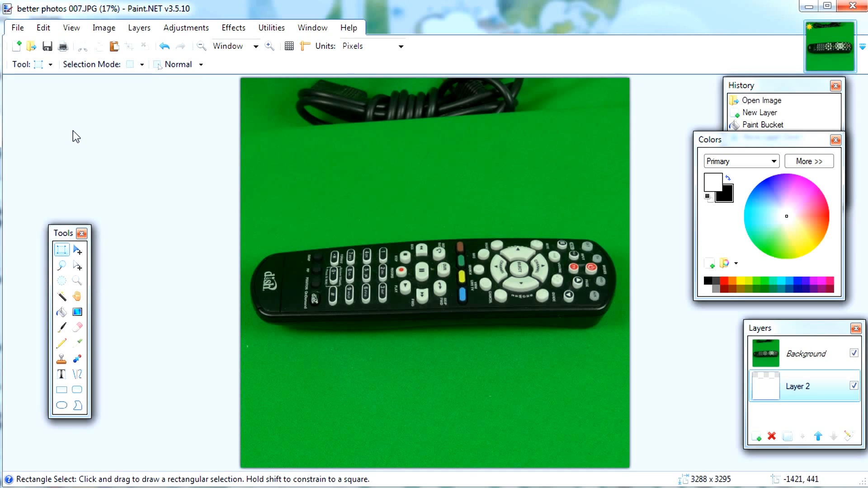
key(ctrl+z)
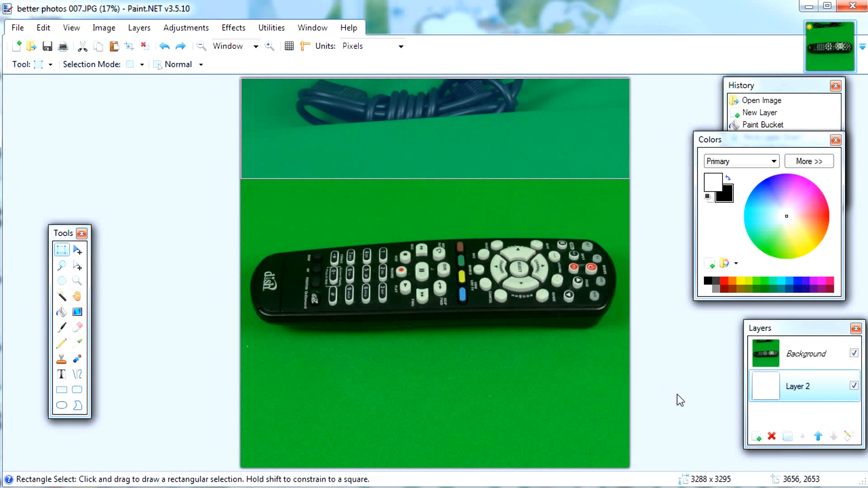
click(807, 356)
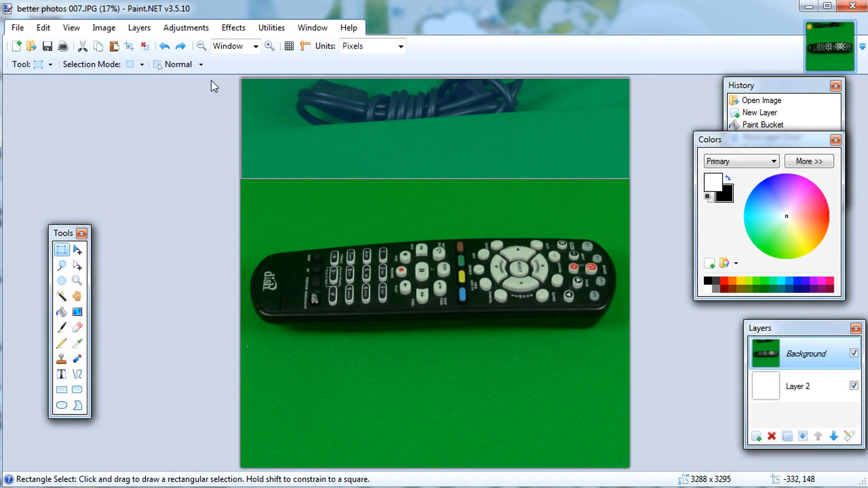
key(Delete)
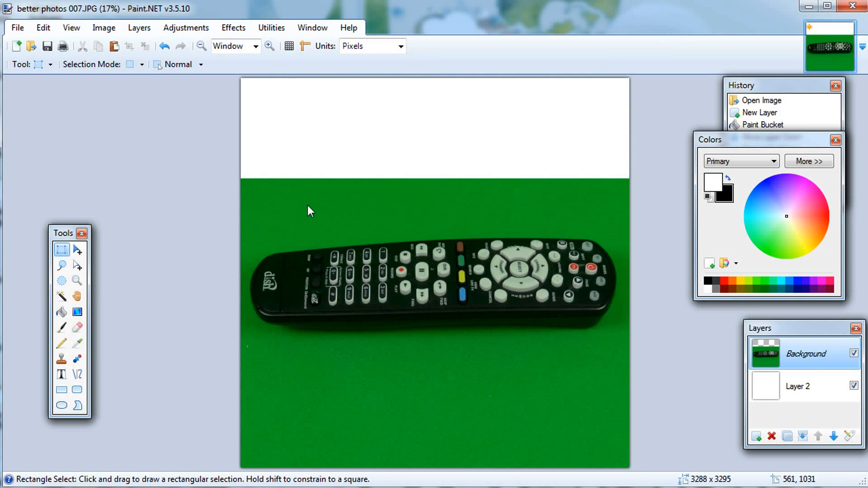
- Delete the full-width green bands directly above and below the remote from the Background layer
mouse_move(264, 218)
mouse_down()
mouse_move(241, 221)
mouse_move(635, 162)
mouse_up()
key(Delete)
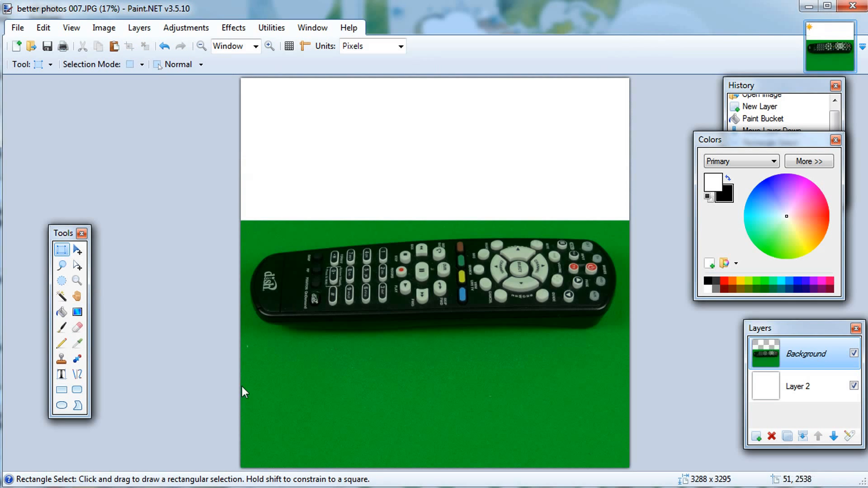
mouse_move(226, 337)
mouse_down()
mouse_move(606, 476)
mouse_move(633, 475)
mouse_up()
key(Delete)
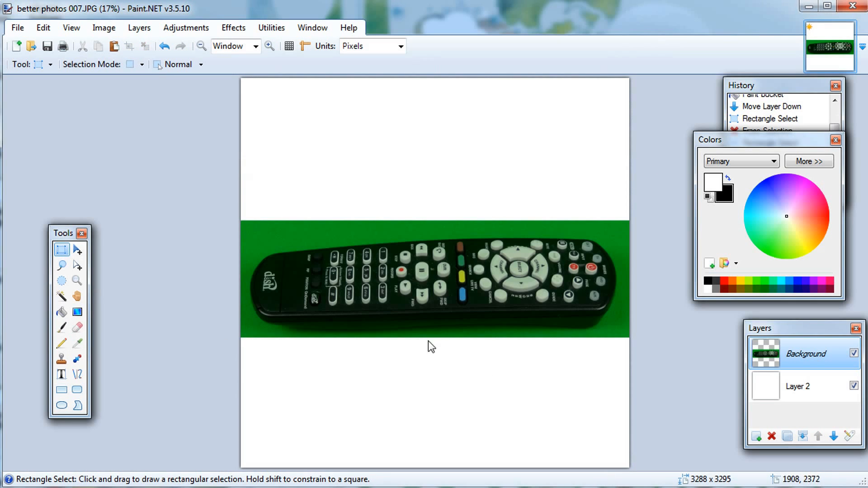
- Use the Magic Wand on the green area above the remote at 50% tolerance, then reselect it at 23%
click(60, 297)
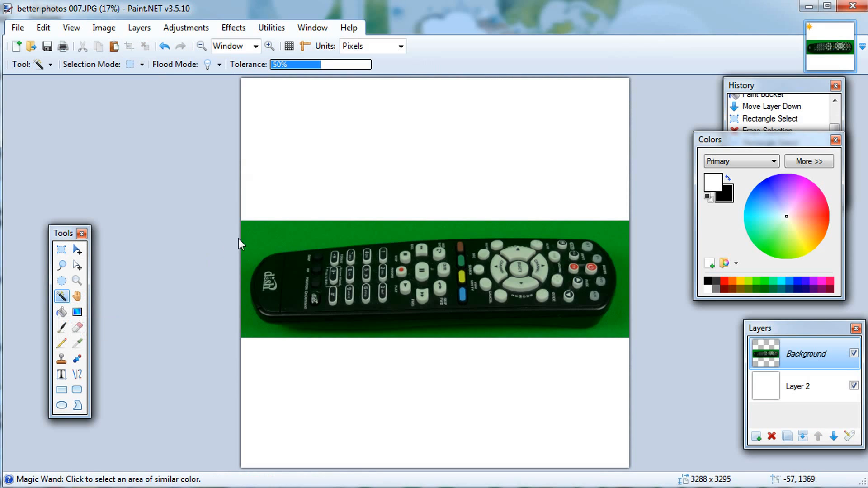
click(263, 233)
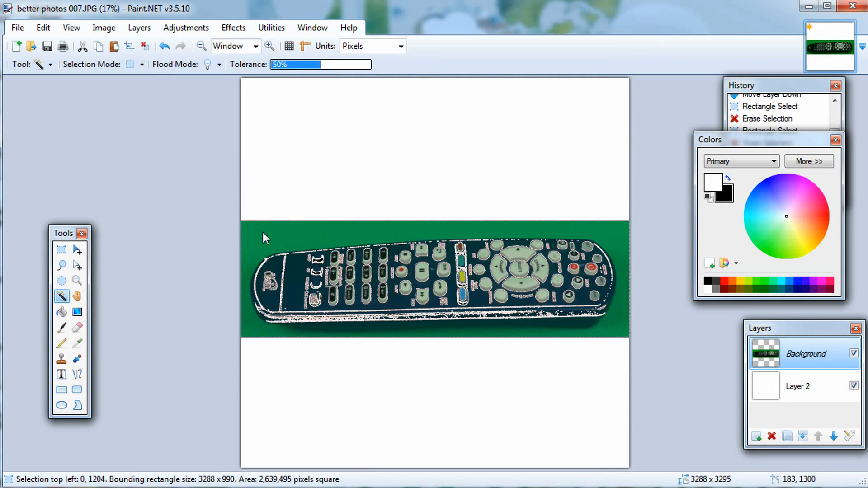
click(294, 64)
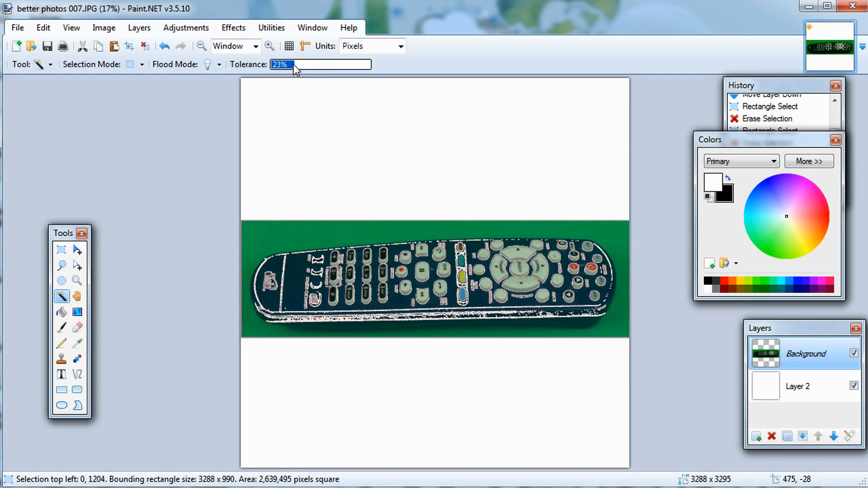
click(306, 232)
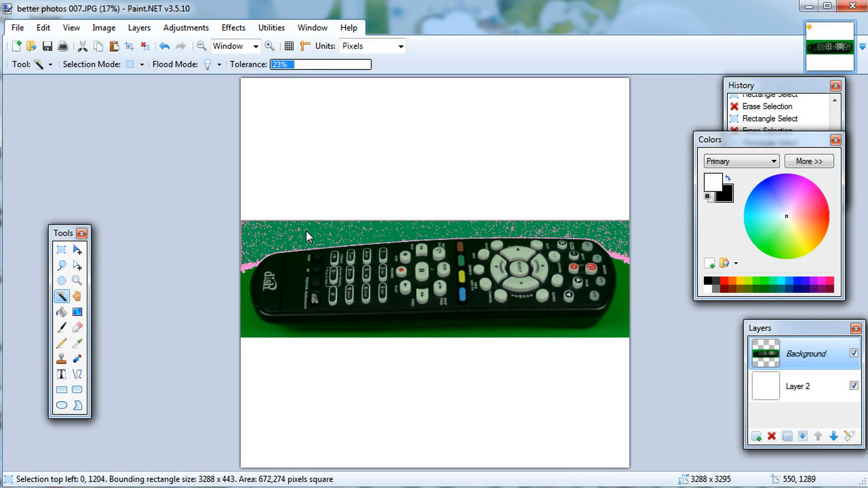
- Reselect the green background around the remote with the Magic Wand at 31%, 36% and 39% tolerance
click(302, 64)
click(297, 235)
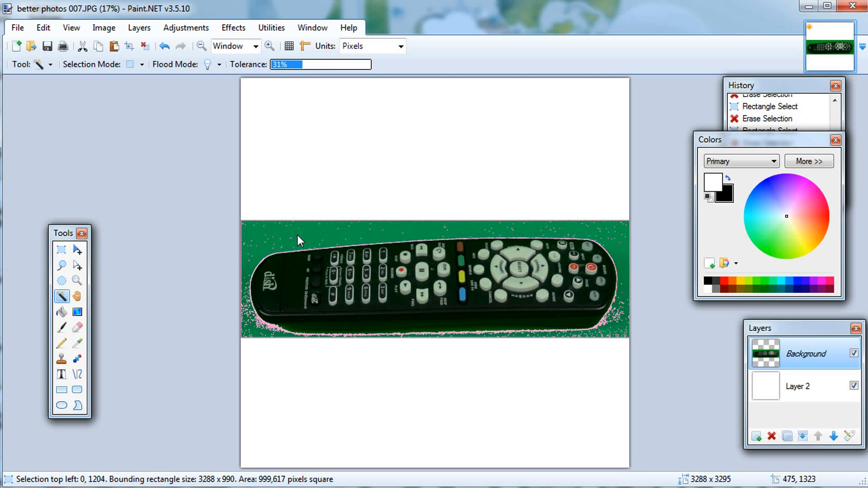
click(307, 64)
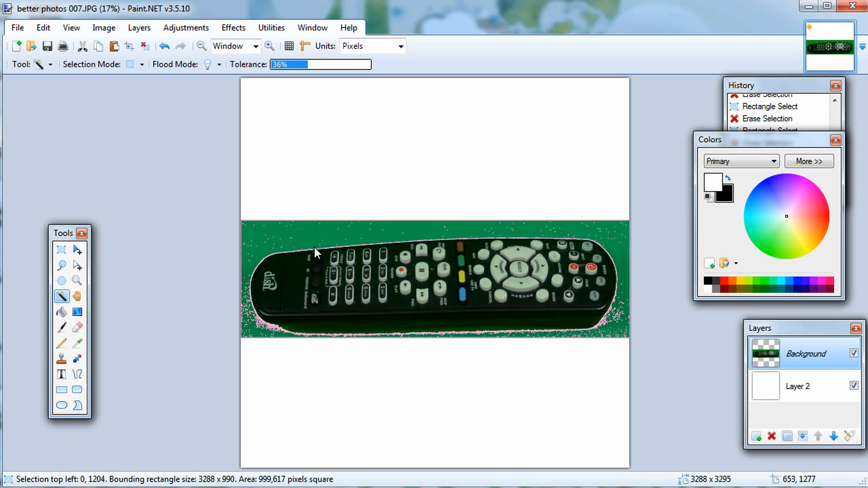
click(278, 233)
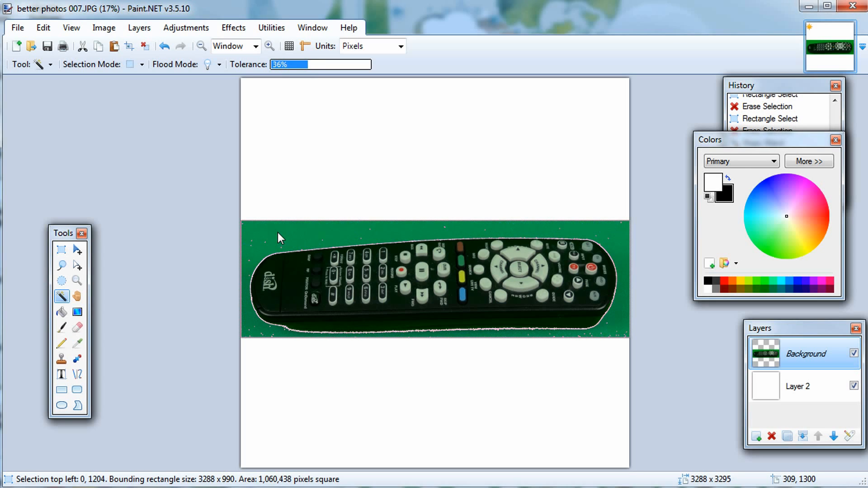
click(310, 66)
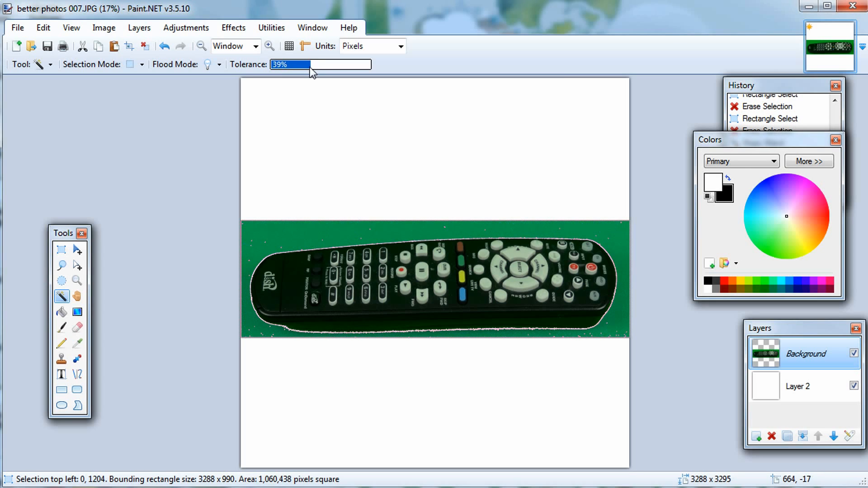
click(297, 232)
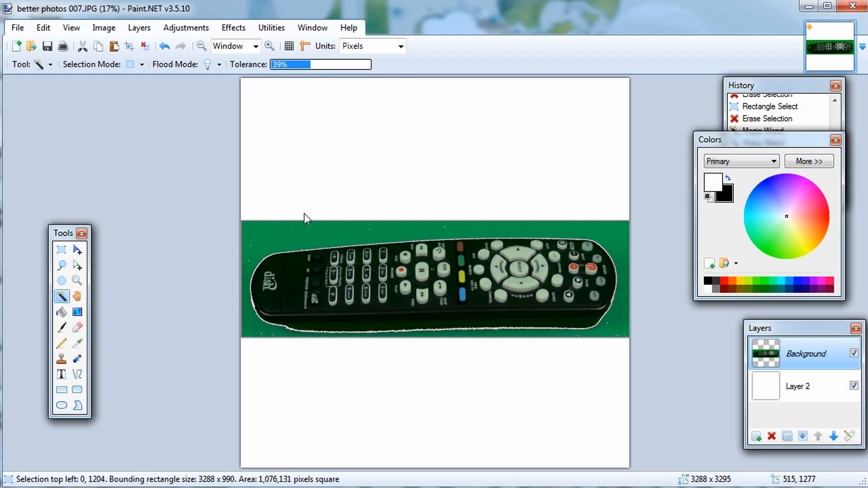
- Try deleting the green background selected with the Magic Wand at 45% tolerance, and undo the deletion
click(315, 67)
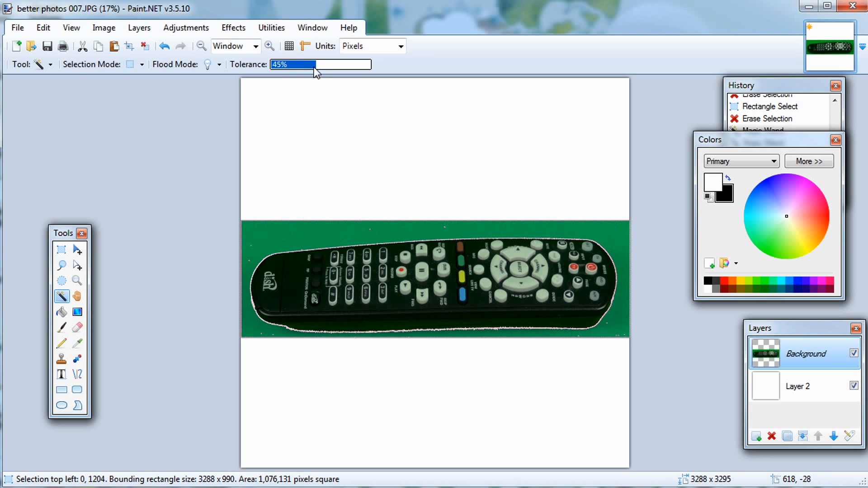
click(287, 232)
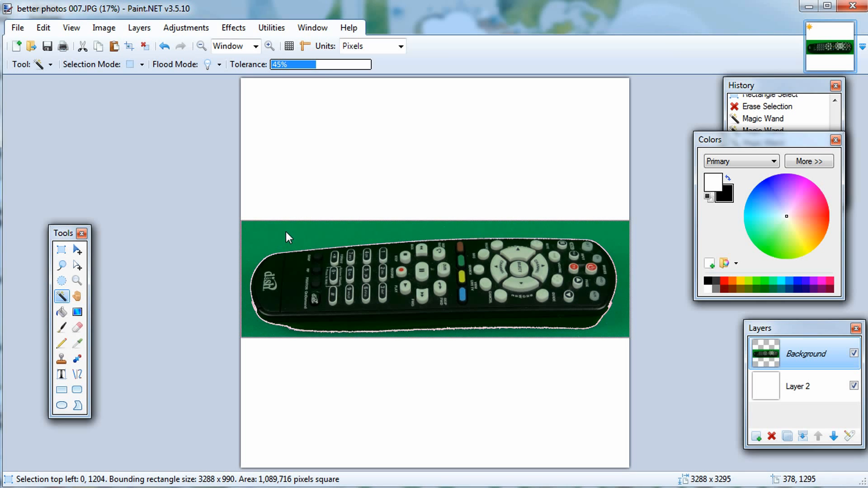
key(Delete)
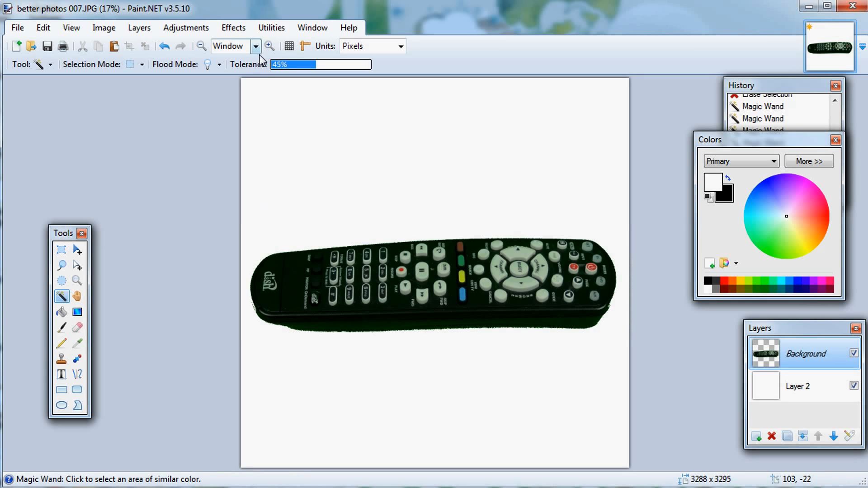
key(ctrl+z)
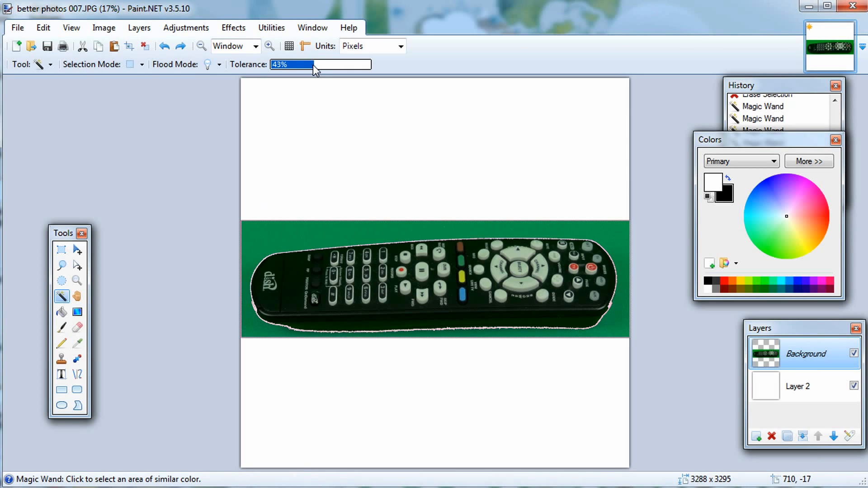
- Reselect the green background at 39% tolerance, try erasing it, and undo the erasure
drag(312, 65, 310, 64)
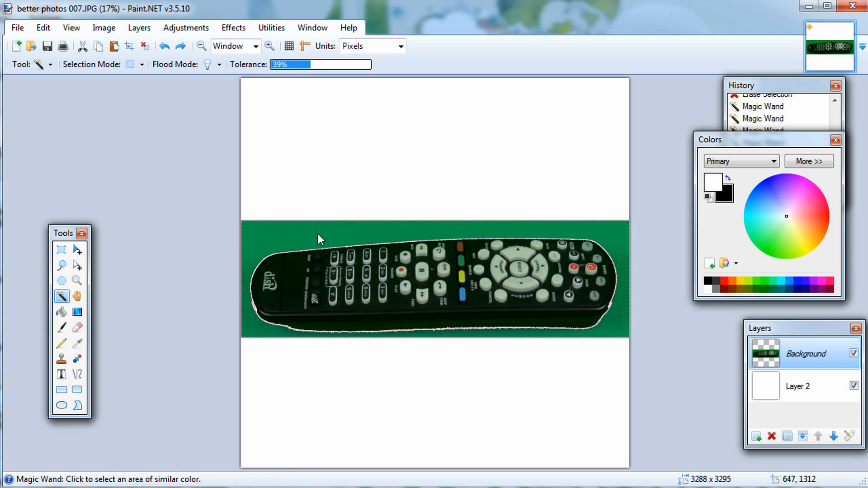
click(319, 234)
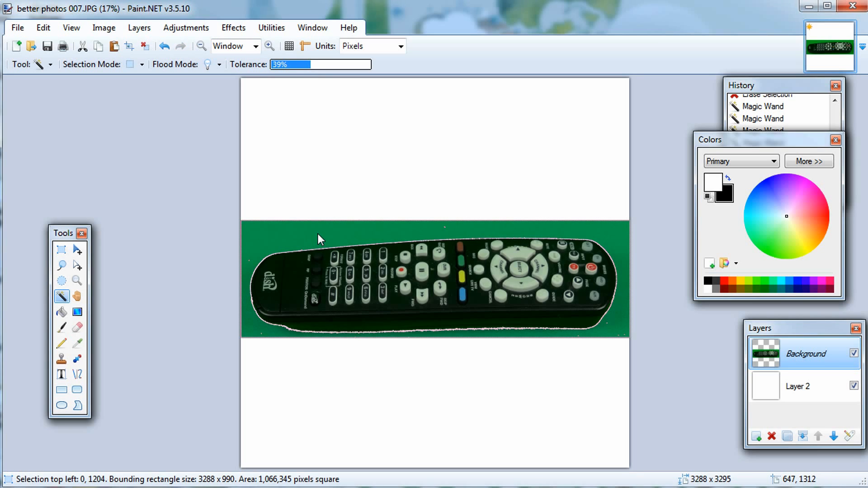
key(Delete)
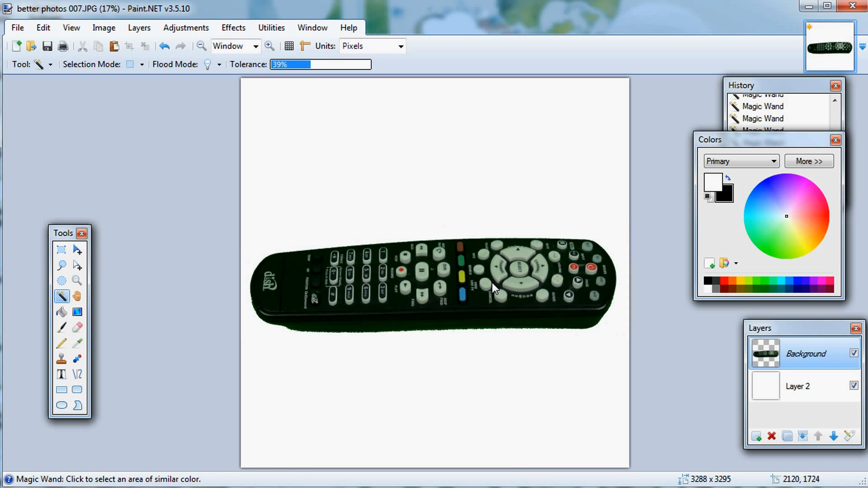
key(ctrl+z)
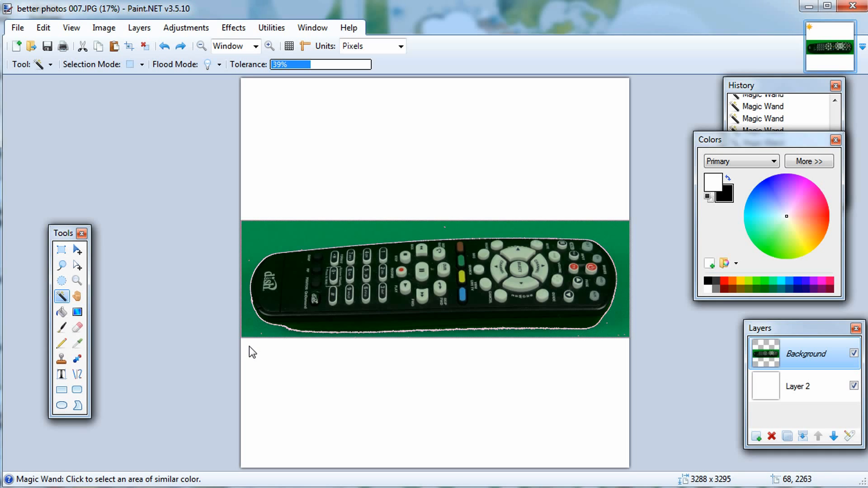
- Test Magic Wand selections of the green background at 38% and 42% tolerance
click(104, 28)
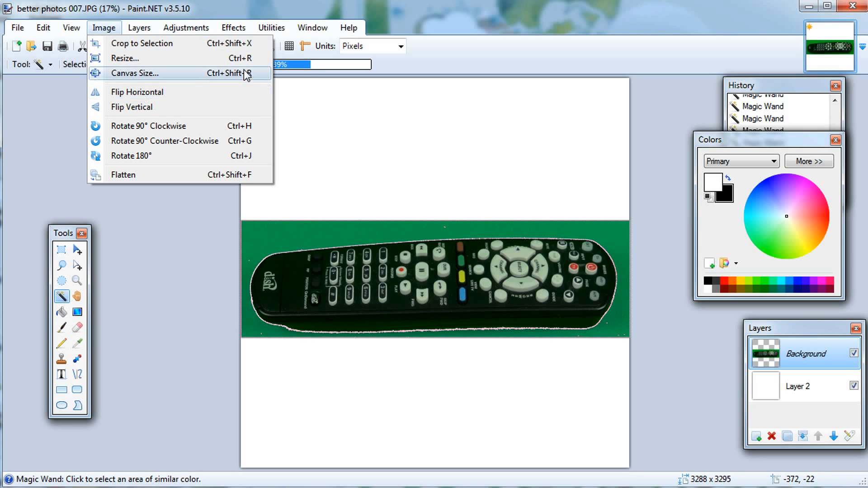
click(308, 68)
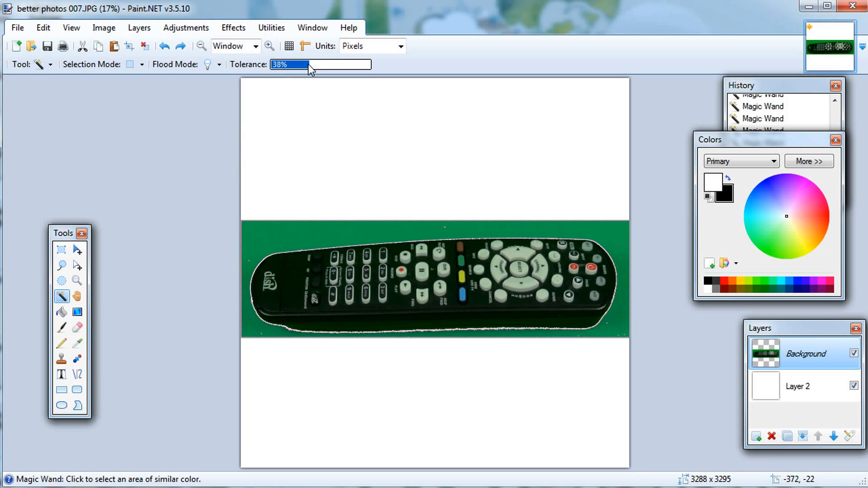
click(277, 230)
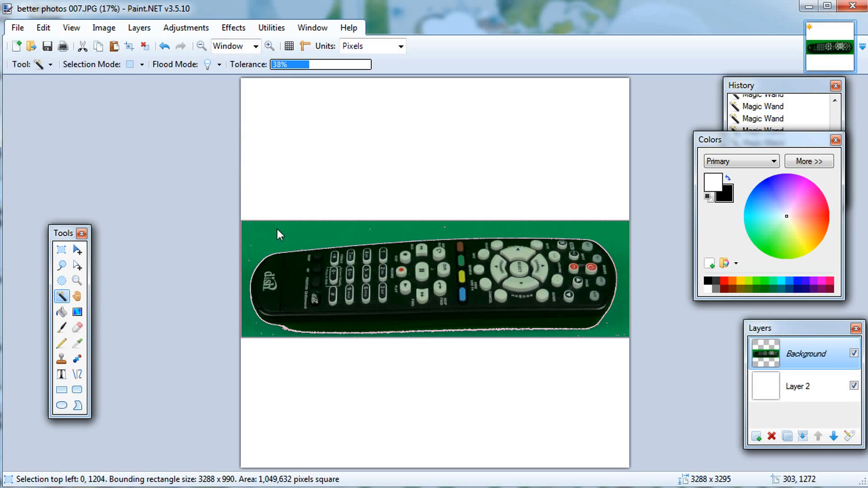
click(313, 64)
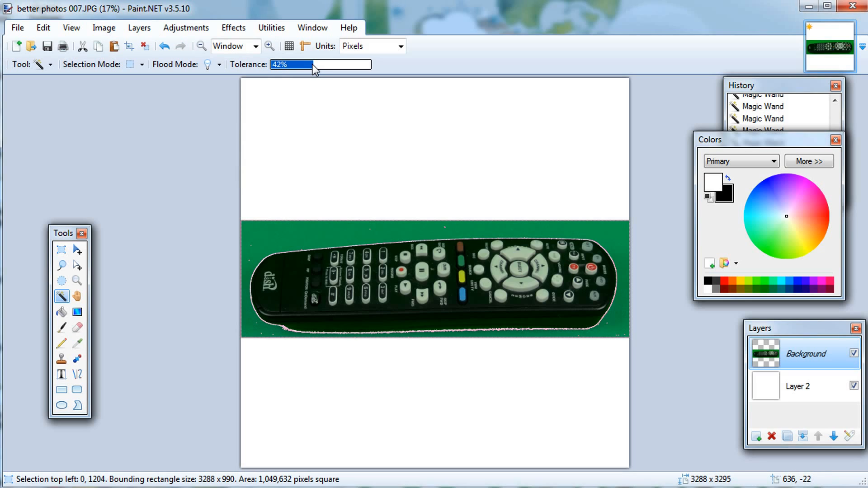
click(287, 230)
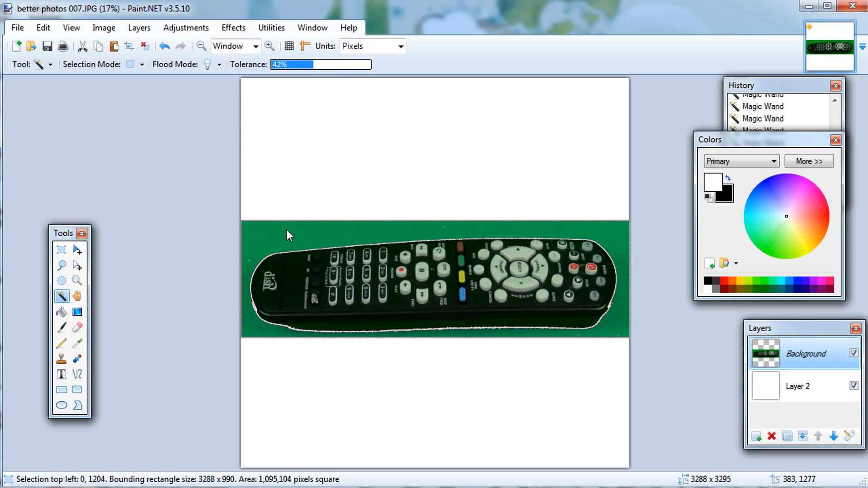
- Select the green background at 44% tolerance, try erasing it from the Background layer, and undo it
click(315, 67)
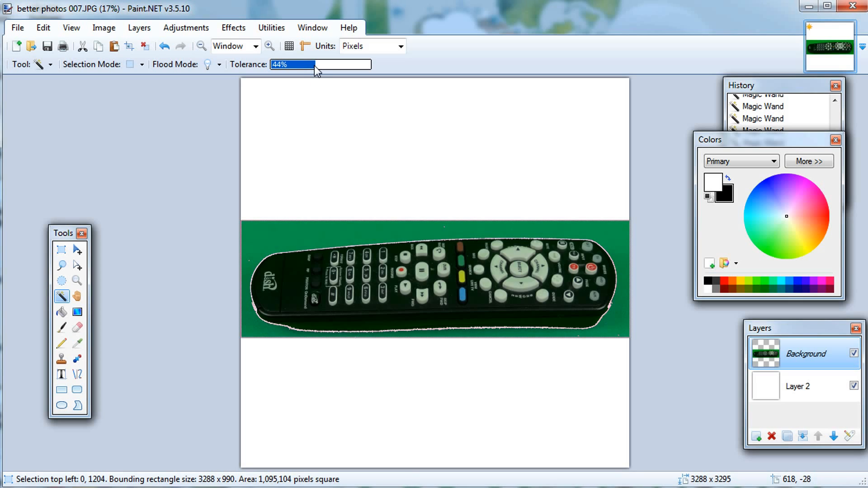
click(275, 237)
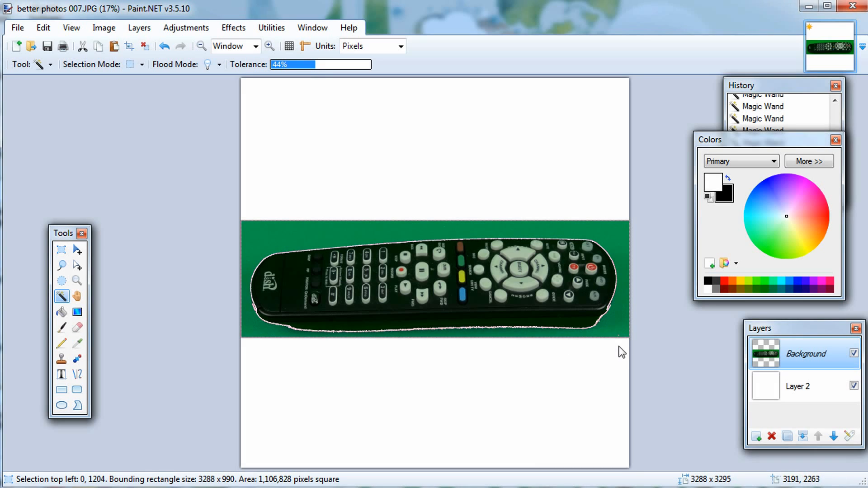
key(Delete)
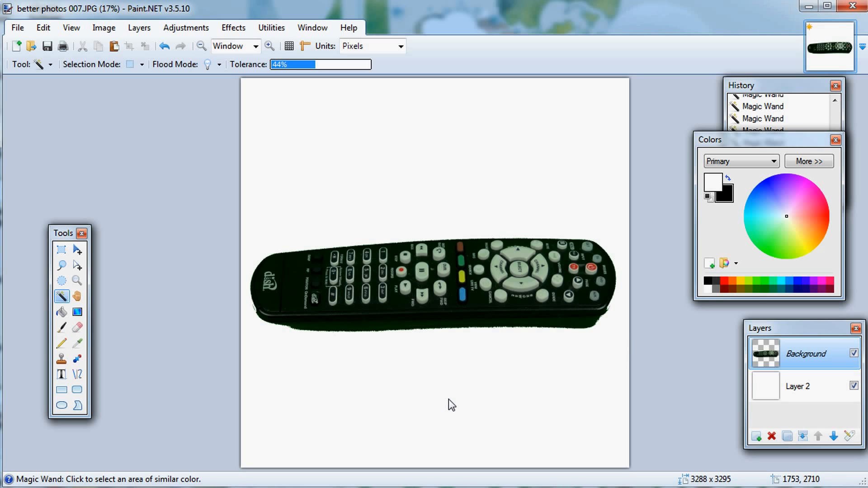
click(356, 233)
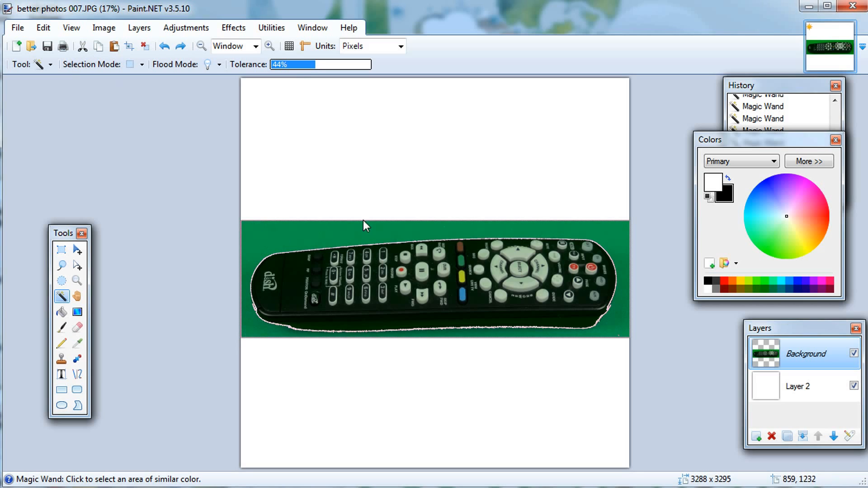
- Set the Magic Wand tolerance to 32% and reselect the green background around the remote
click(302, 64)
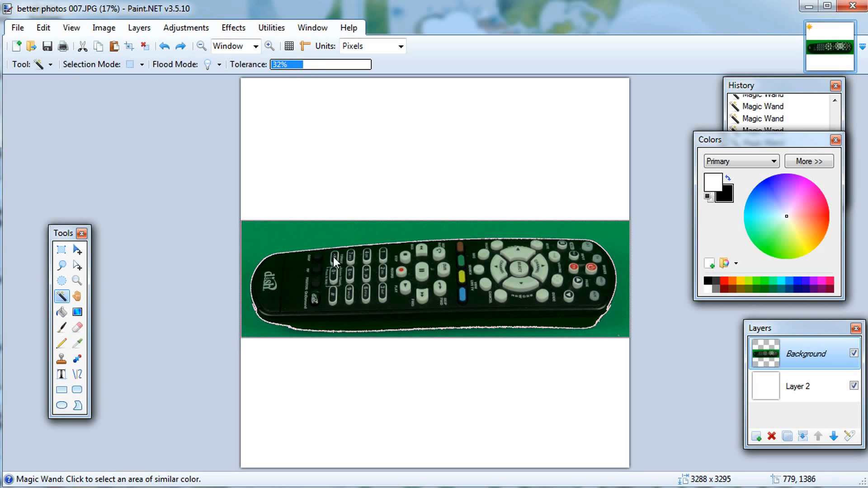
click(289, 233)
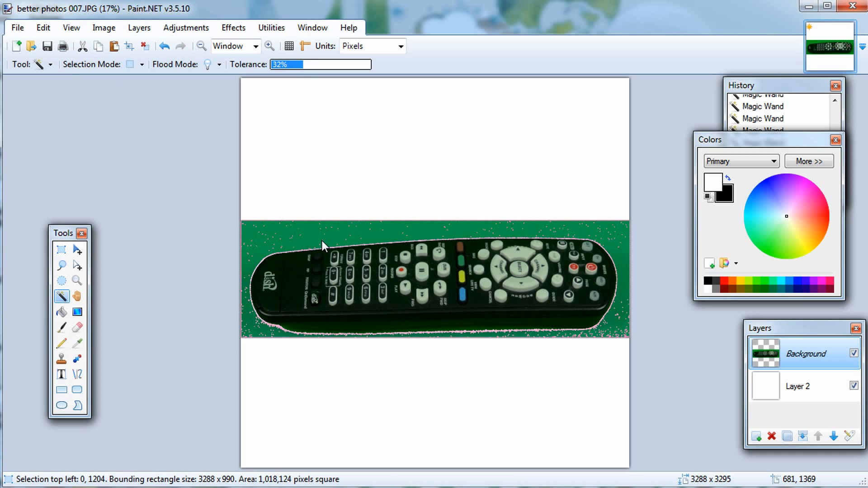
- Invert the green background selection so the remote and the unselected specks become the active area
click(131, 31)
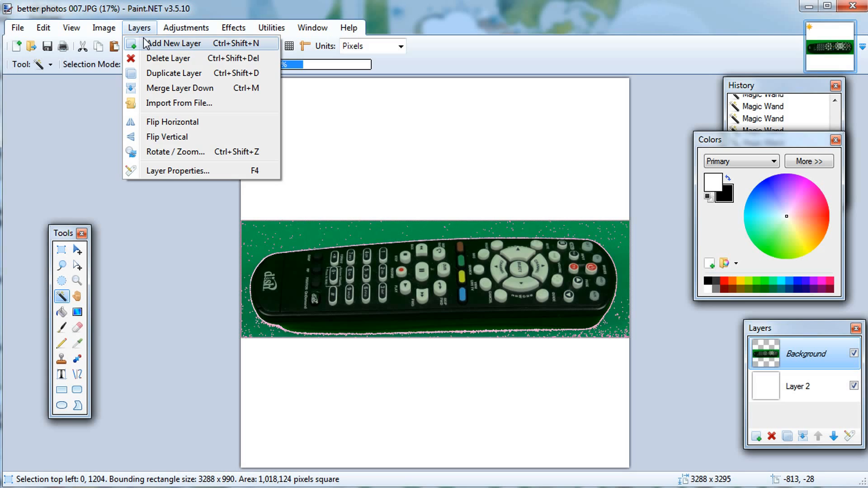
click(70, 32)
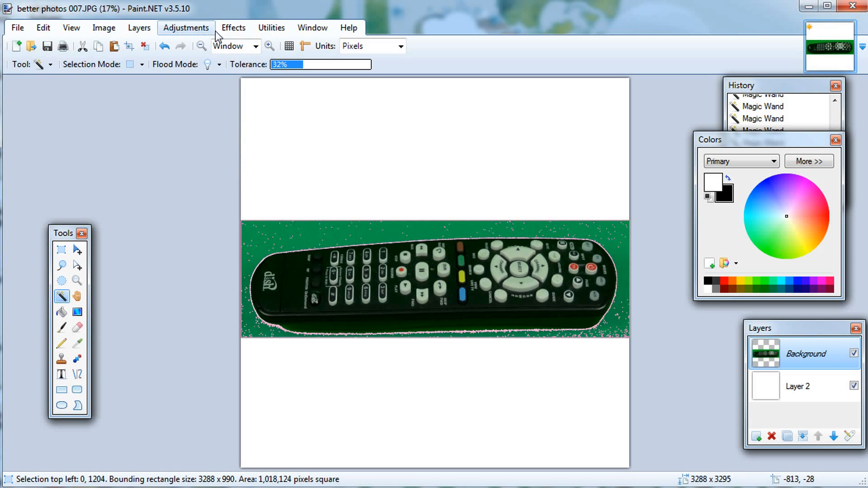
click(49, 34)
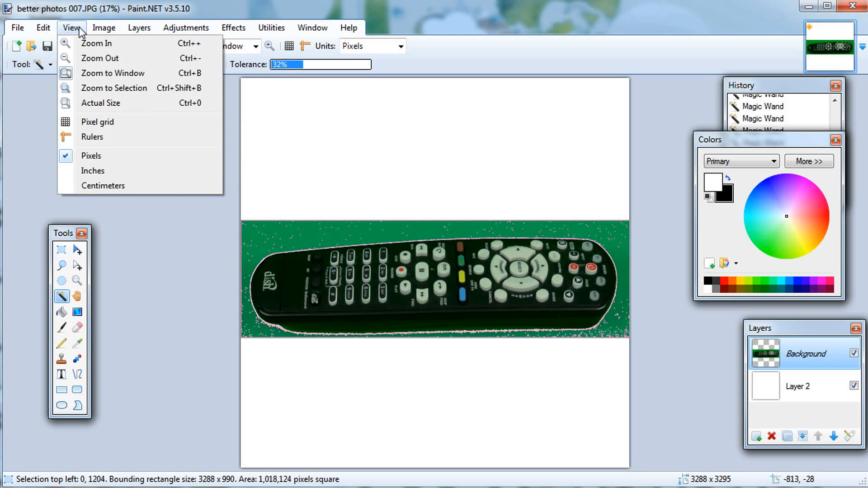
mouse_move(104, 29)
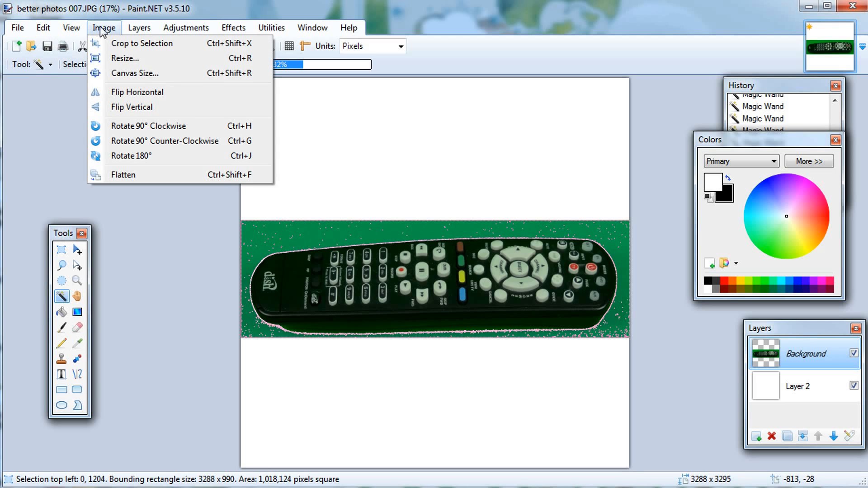
mouse_move(150, 33)
mouse_move(52, 34)
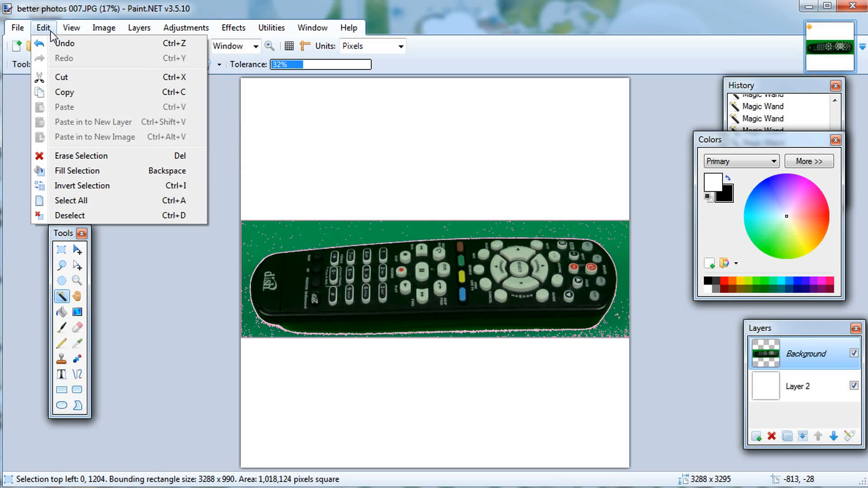
click(76, 185)
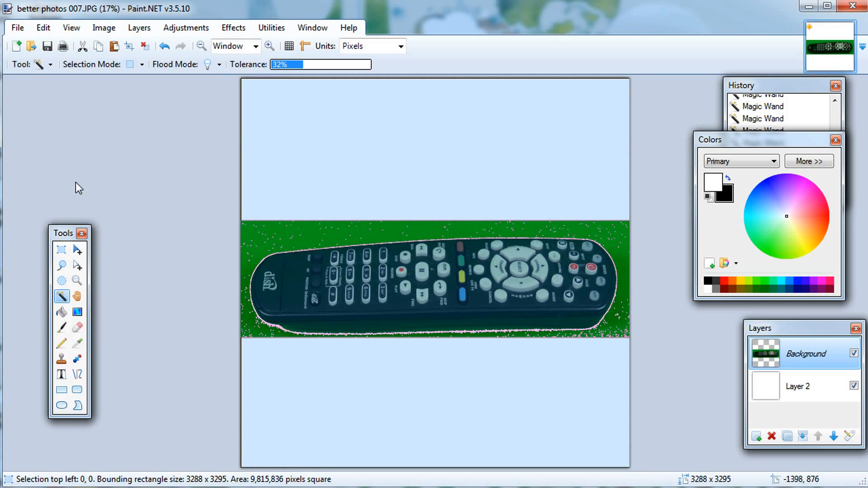
- Choose the Eraser and set its brush width to 400
click(81, 331)
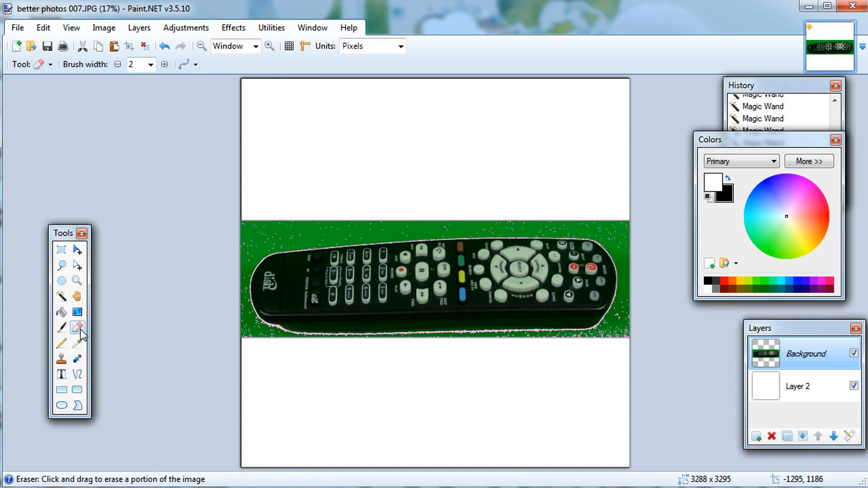
click(150, 65)
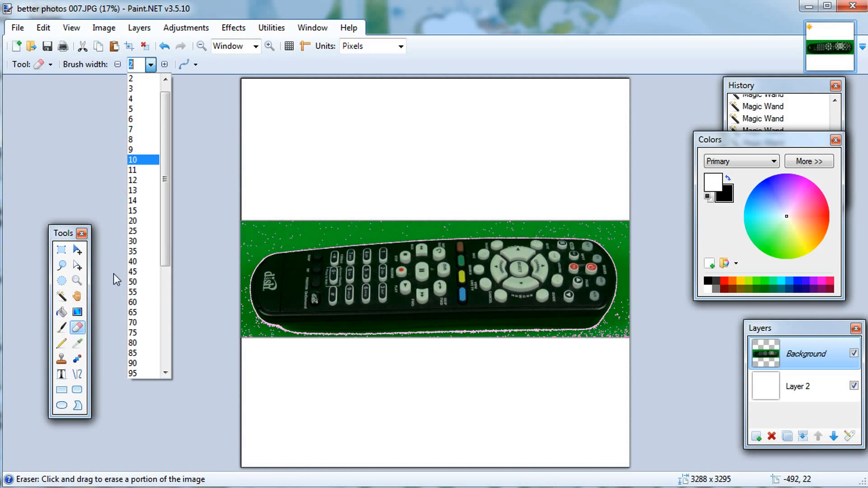
click(143, 293)
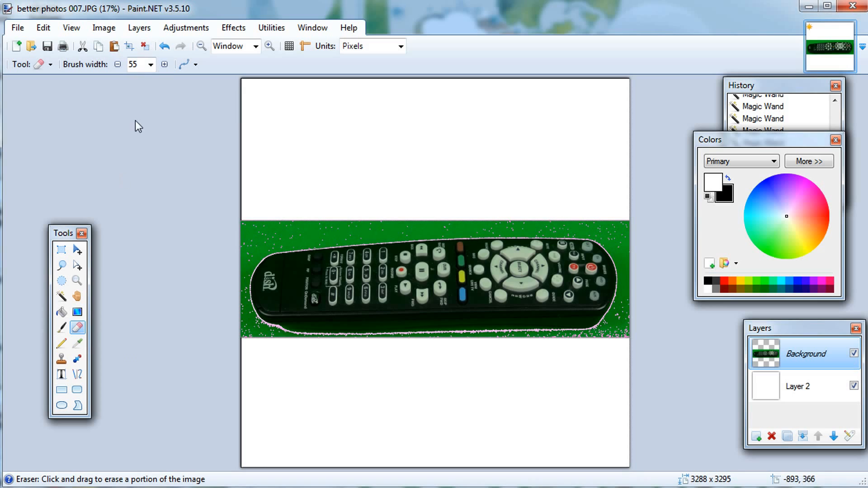
click(150, 65)
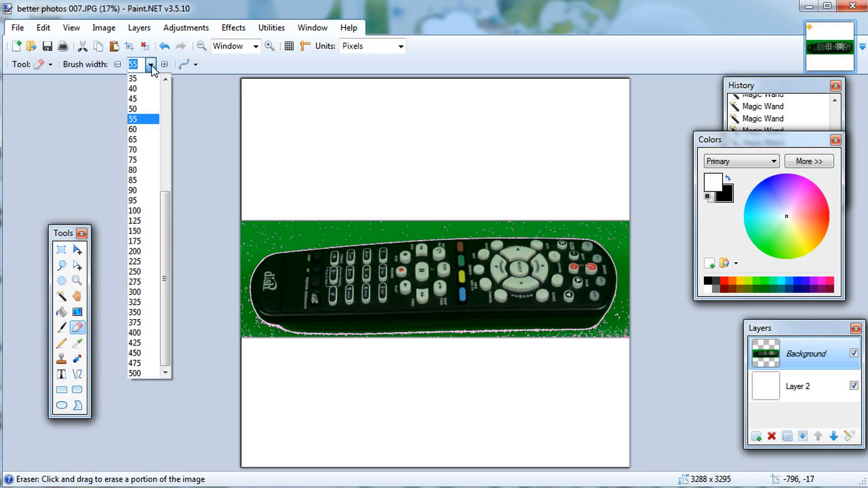
click(152, 332)
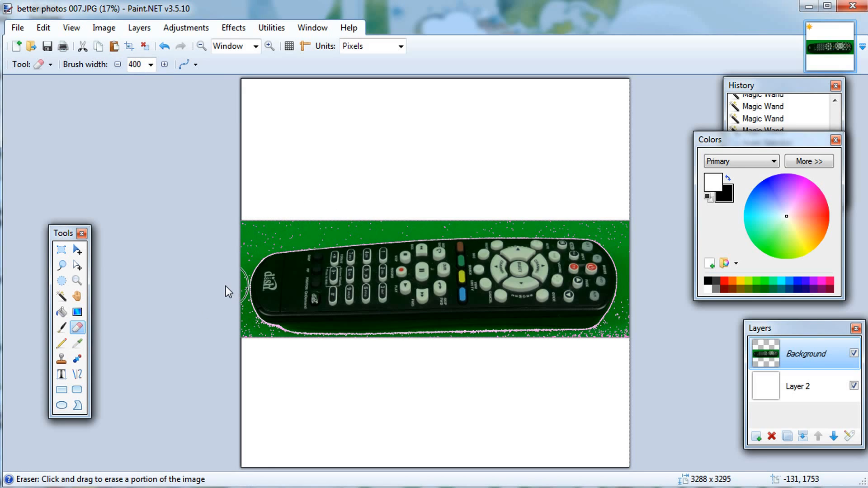
- Undo a trial eraser stroke at the remote's lower-left edge, then erase at spots below, beside and above the remote
drag(227, 308, 244, 339)
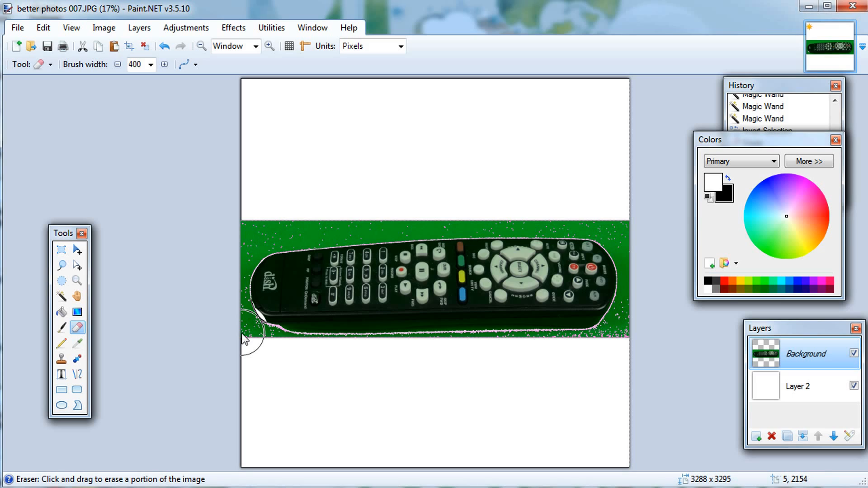
key(ctrl+z)
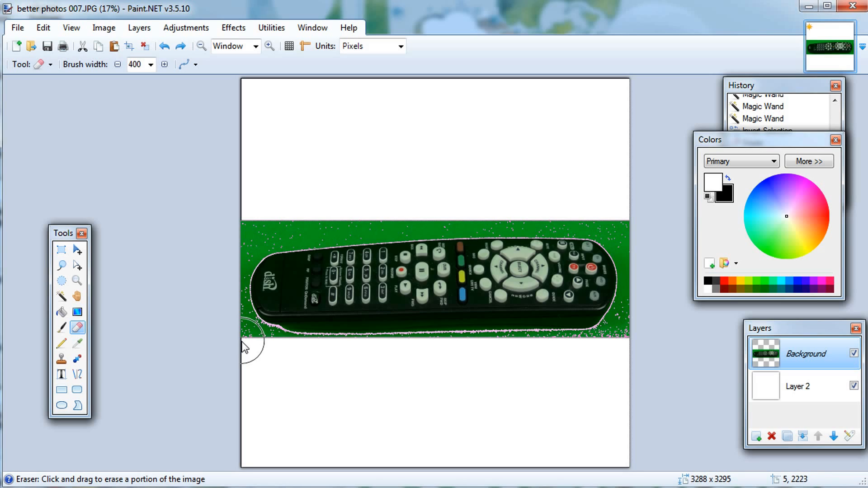
click(288, 365)
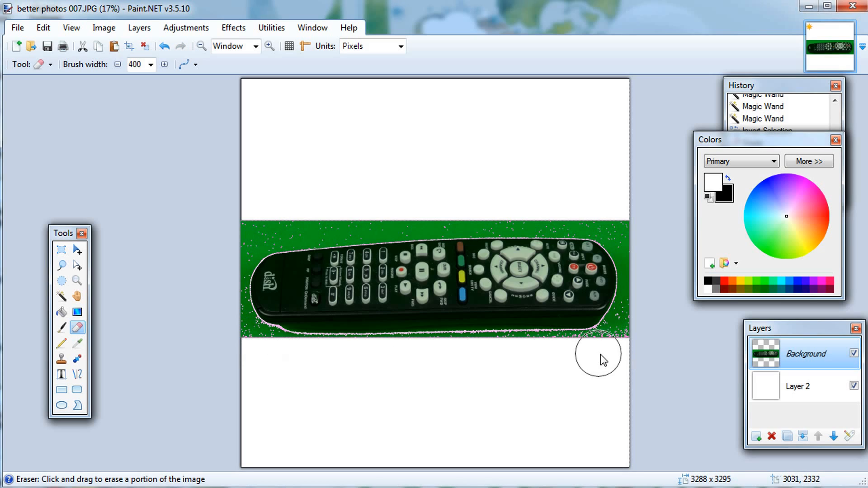
click(633, 322)
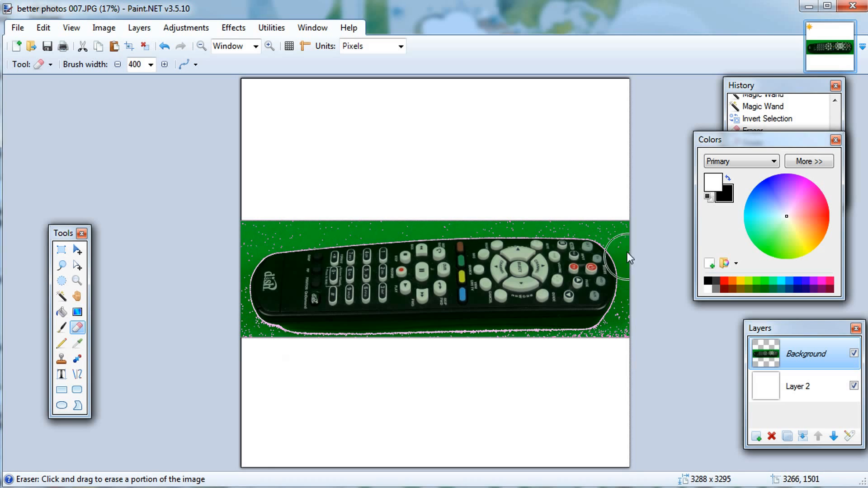
click(621, 231)
click(578, 212)
click(550, 212)
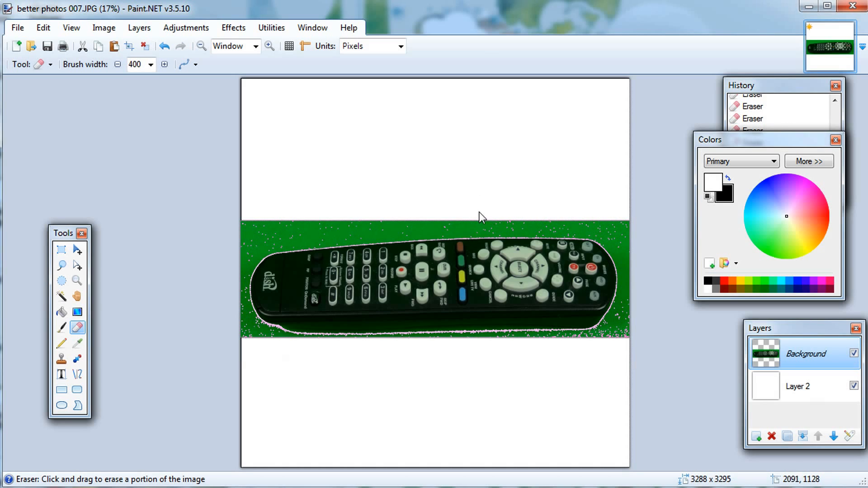
- Reselect the green background with the Magic Wand at 32% tolerance and erase it from the Background layer
click(61, 296)
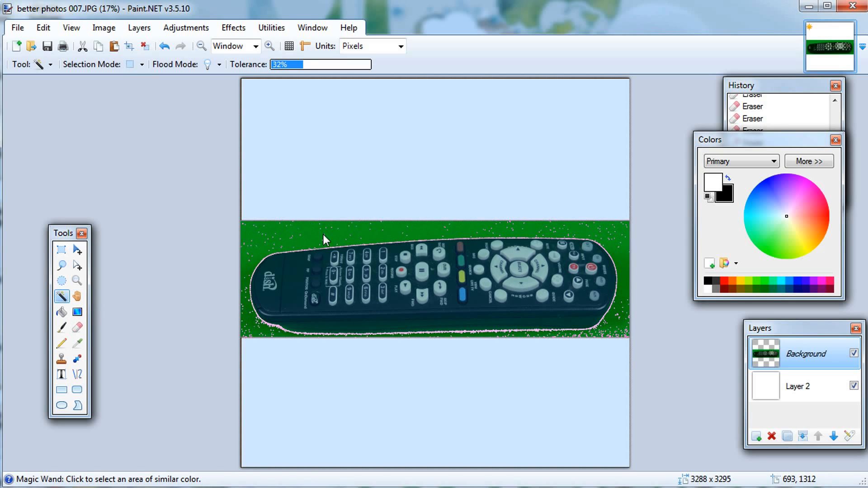
click(322, 235)
key(Delete)
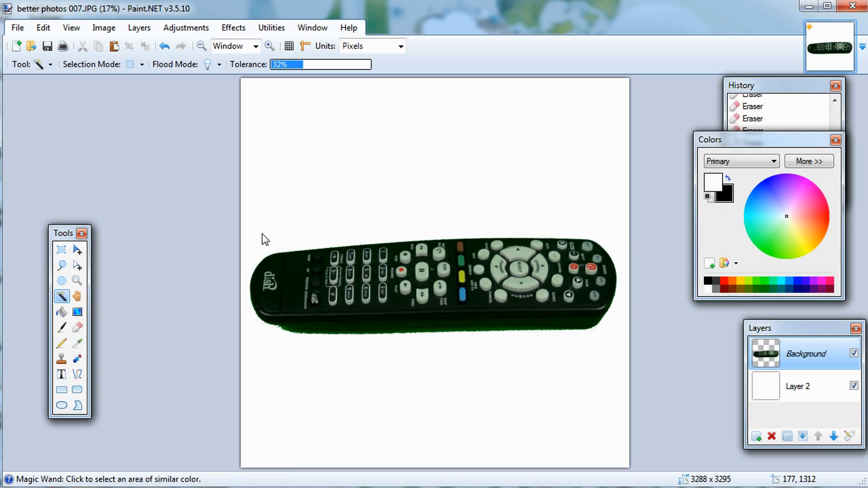
- Test Magic Wand selections of the green shadow beneath the remote at 32%, 8%, 14% and 23% tolerance
scroll(263, 234, up, 2)
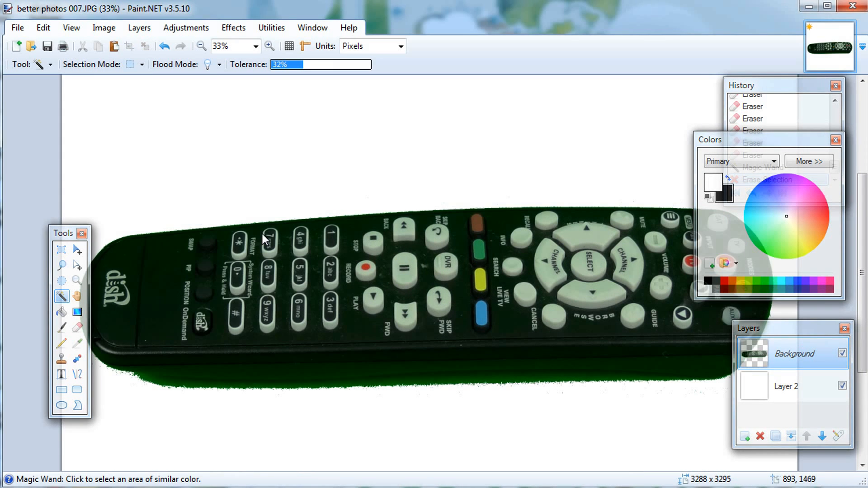
scroll(263, 234, up, 1)
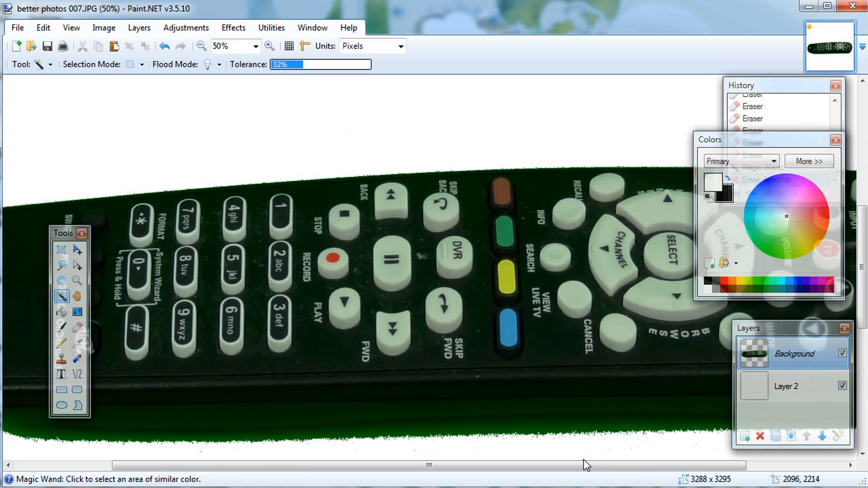
click(487, 427)
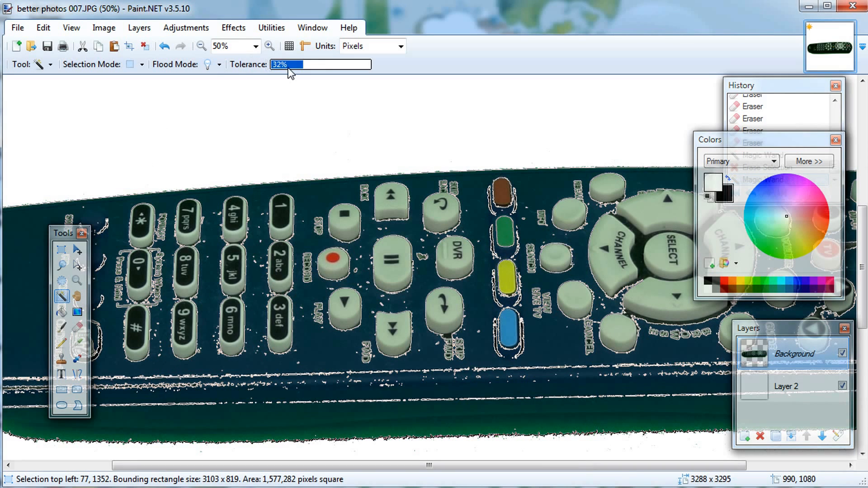
drag(288, 68, 278, 65)
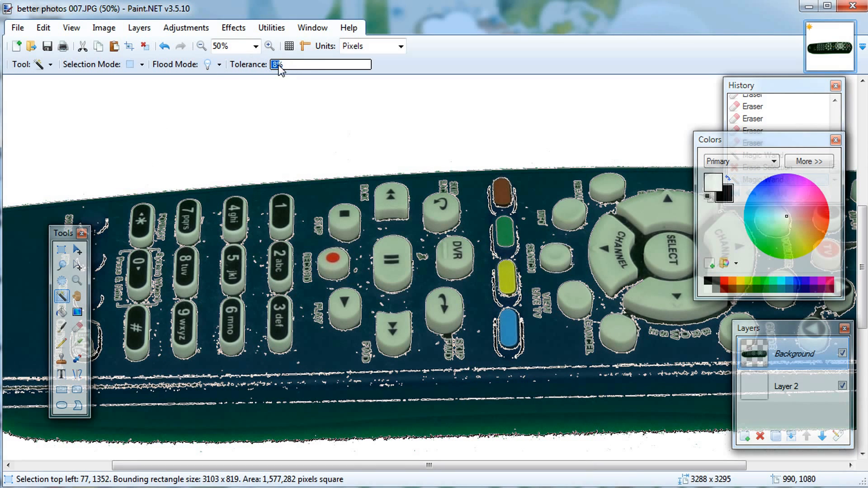
click(428, 435)
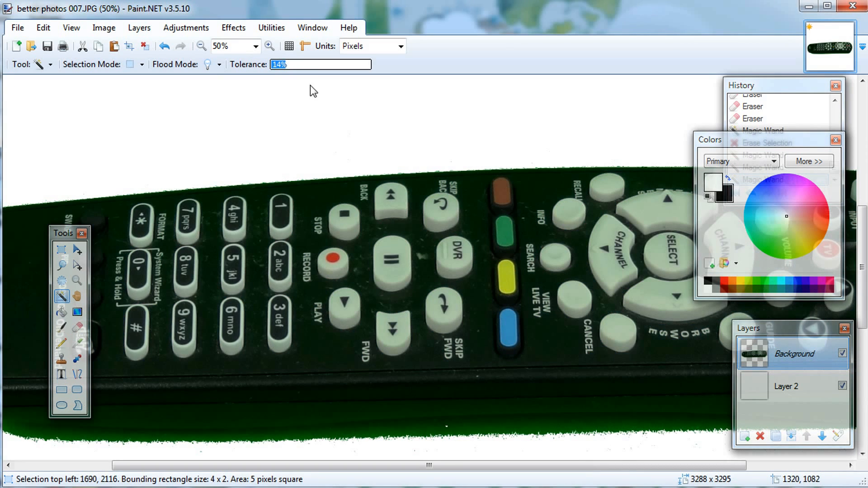
click(480, 438)
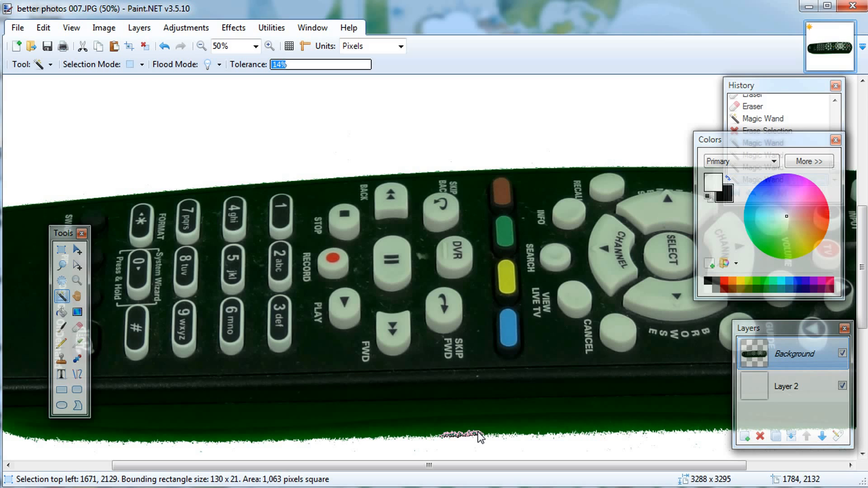
click(501, 426)
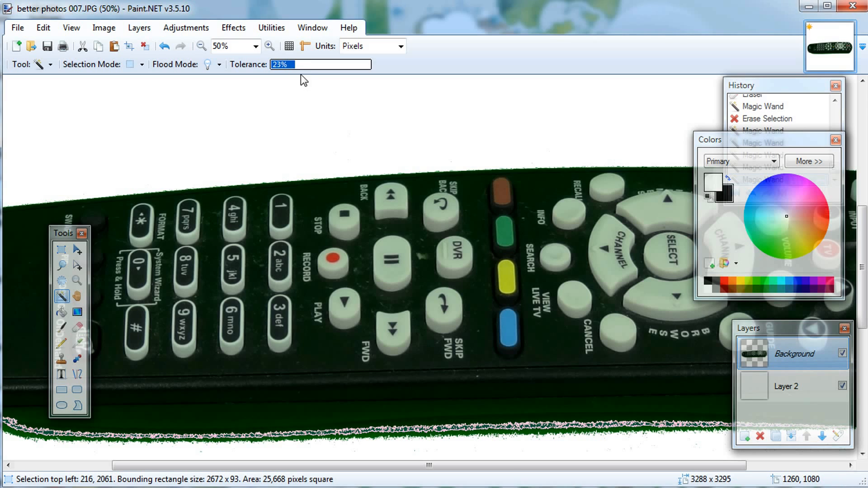
click(495, 421)
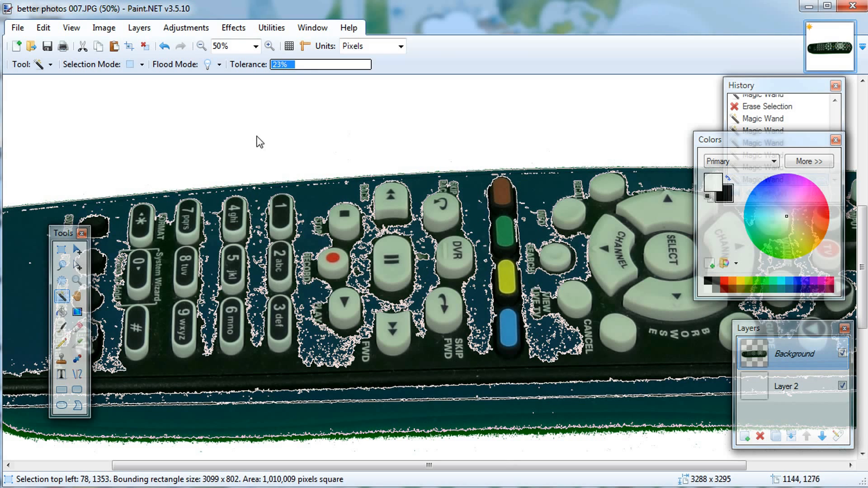
- Select the outer strip of the green shadow beneath the remote at 21% tolerance and erase it
click(292, 64)
click(492, 452)
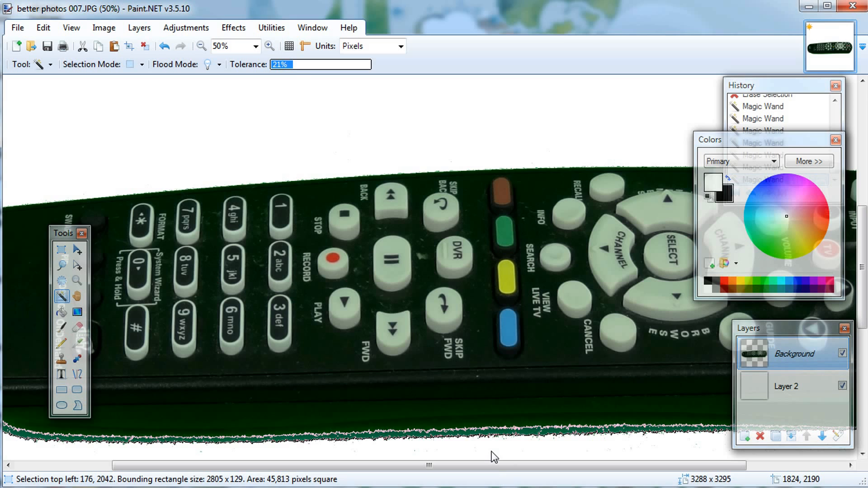
key(Delete)
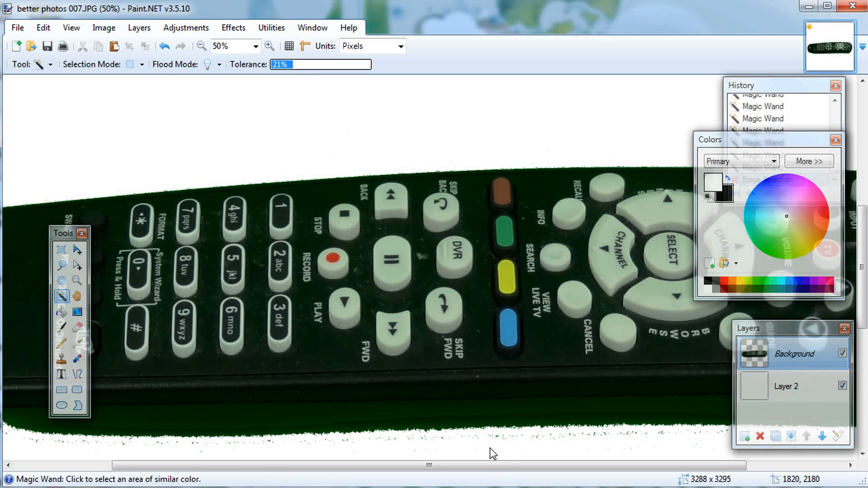
- Test selections of the remaining green shadow along the remote's lower edge at 21% and 15% tolerance
click(480, 426)
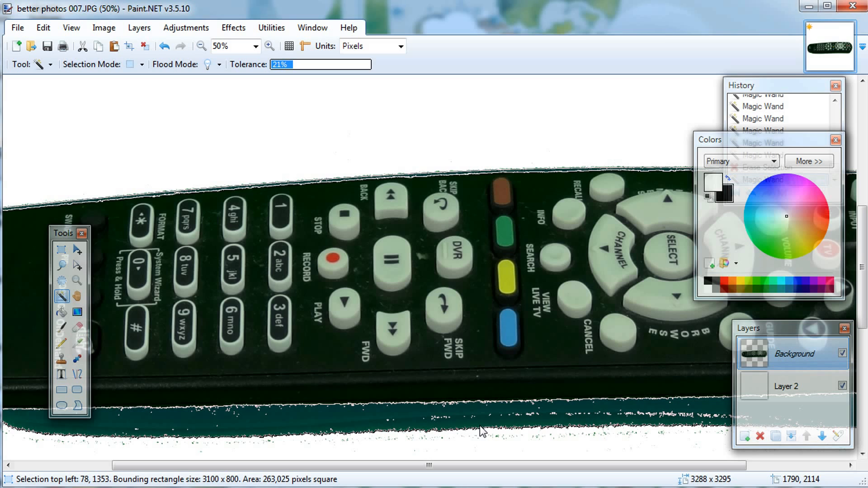
click(286, 64)
click(477, 425)
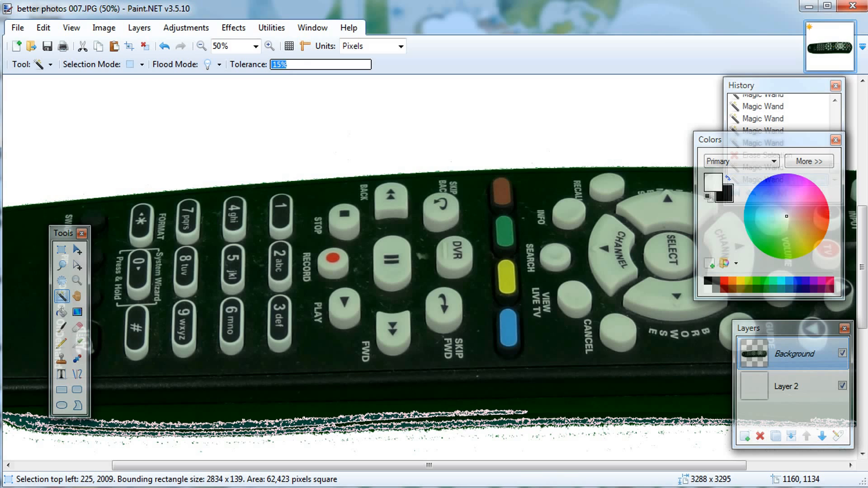
- Set the Magic Wand tolerance to 12% and erase several small patches of green shadow along the remote's lower edge
drag(288, 64, 282, 64)
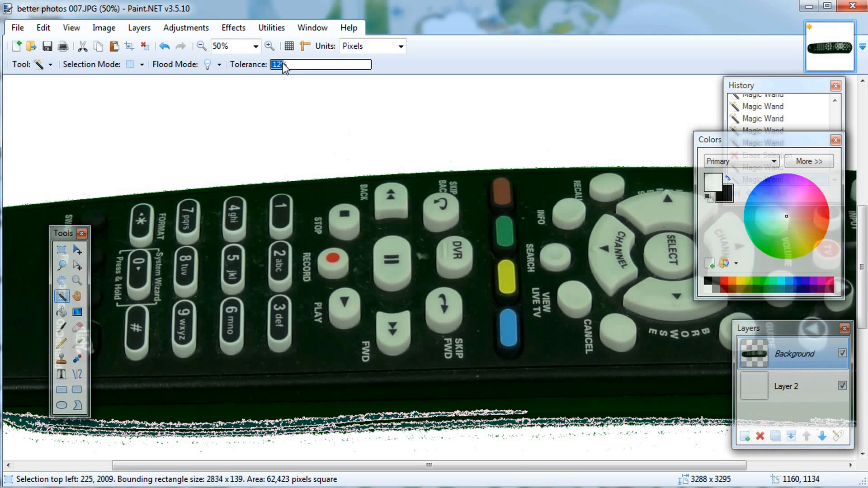
click(514, 424)
key(Delete)
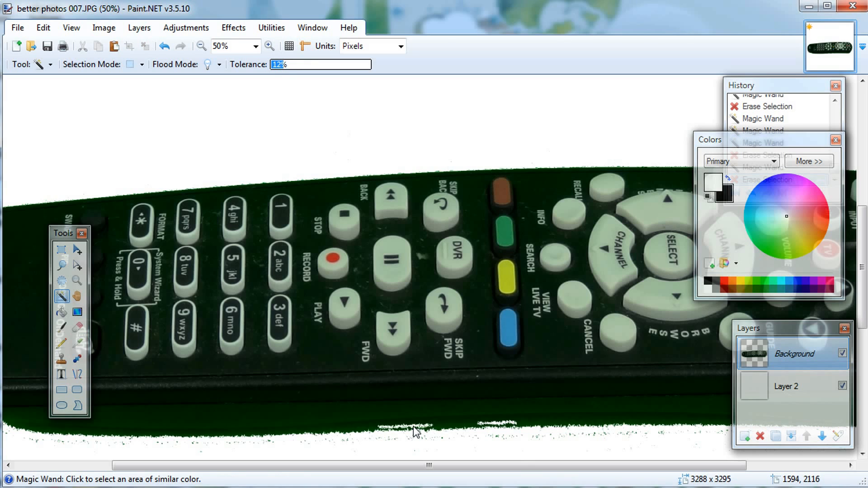
click(439, 424)
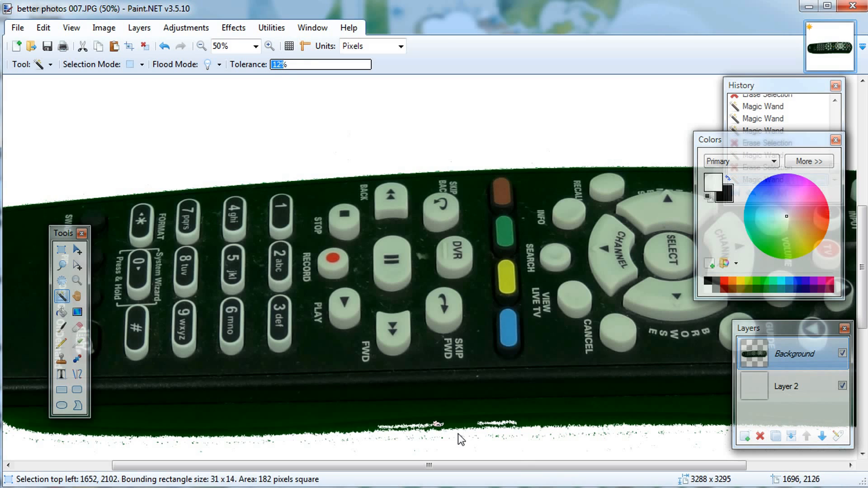
key(Delete)
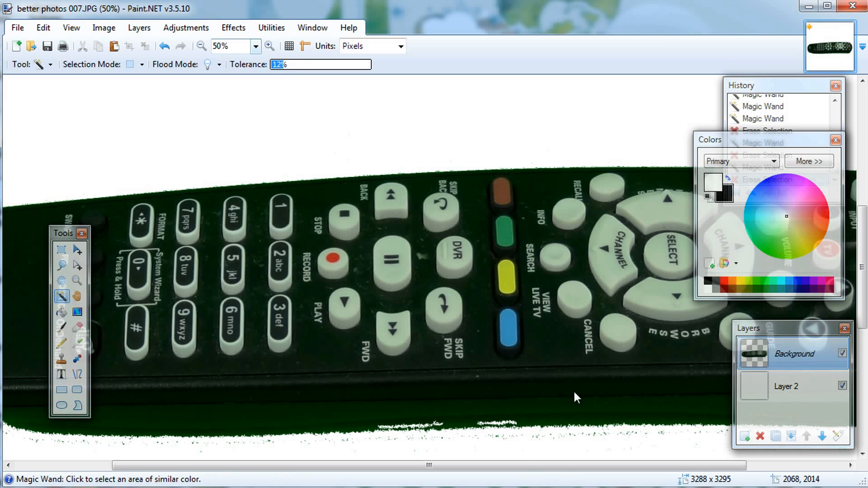
click(567, 423)
key(Delete)
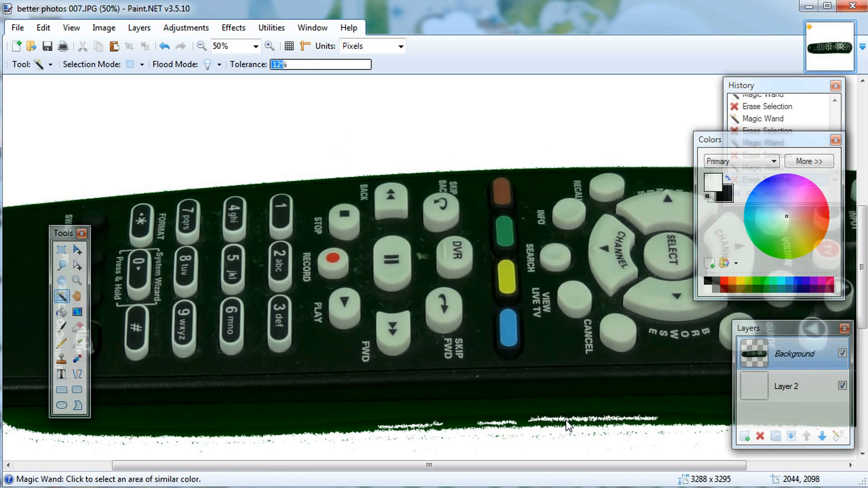
- Erase a patch of green shadow along the remote's lower edge at 15% Magic Wand tolerance and select the strip beneath the number keys
click(285, 65)
click(678, 422)
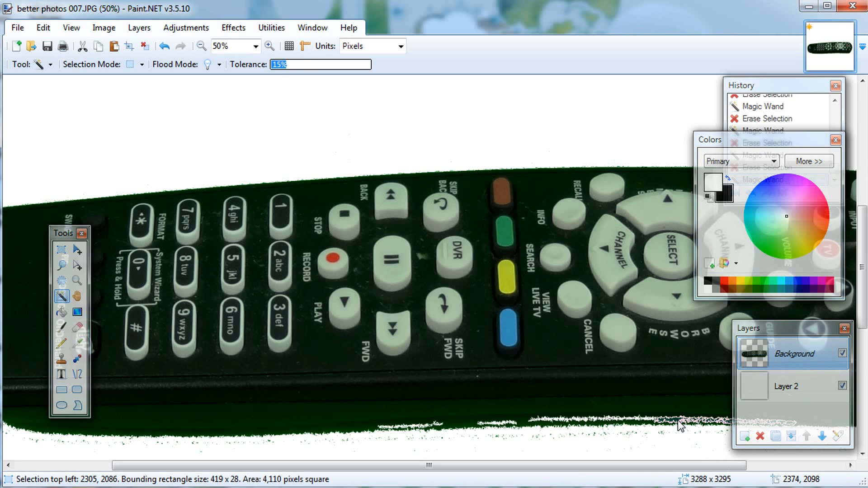
key(Delete)
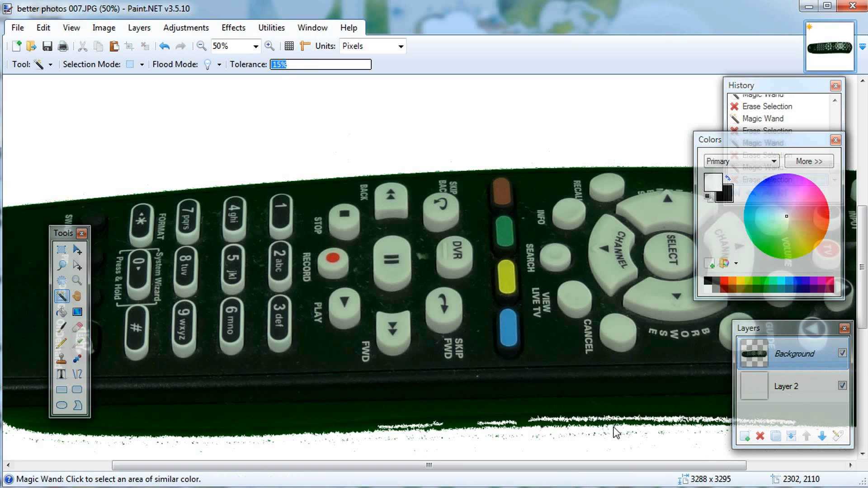
click(362, 429)
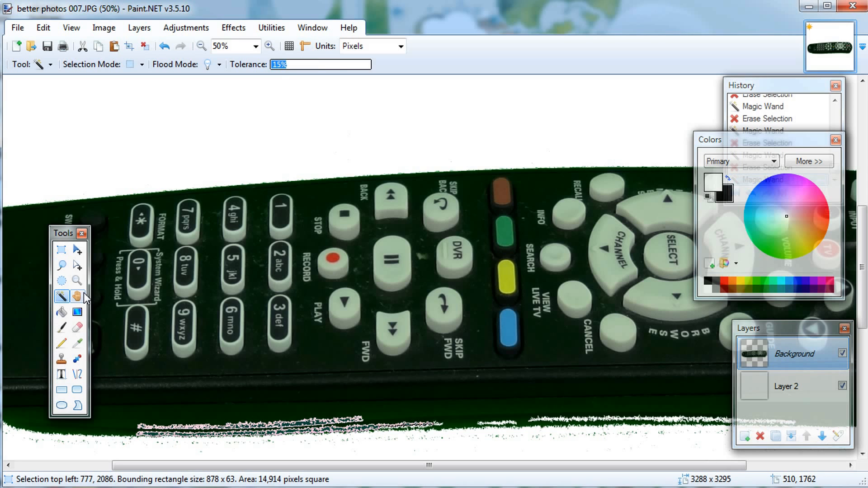
- Erase a spot of shadow beneath the remote with the Eraser at brush width 150, and extend the selection to the whole image
click(80, 333)
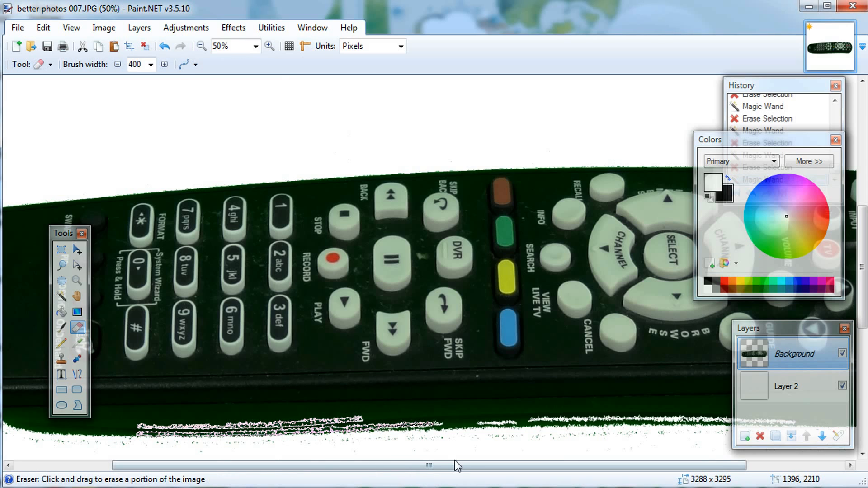
click(150, 65)
scroll(140, 90, up, 3)
click(139, 231)
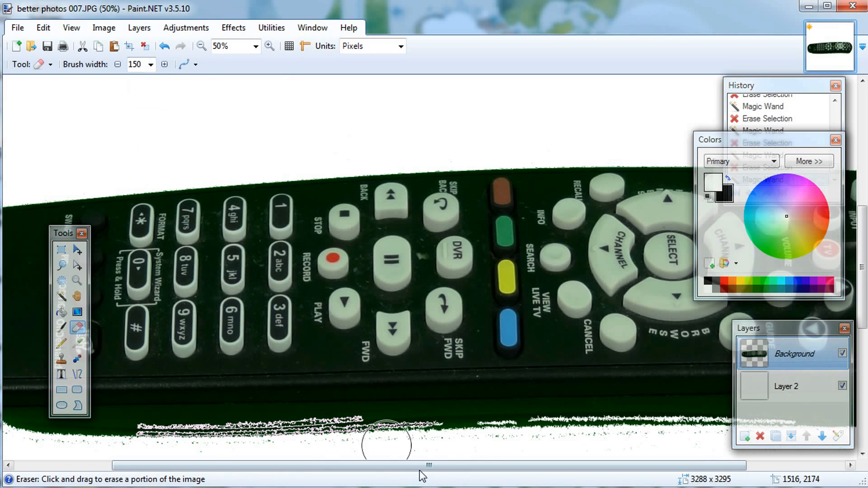
click(469, 449)
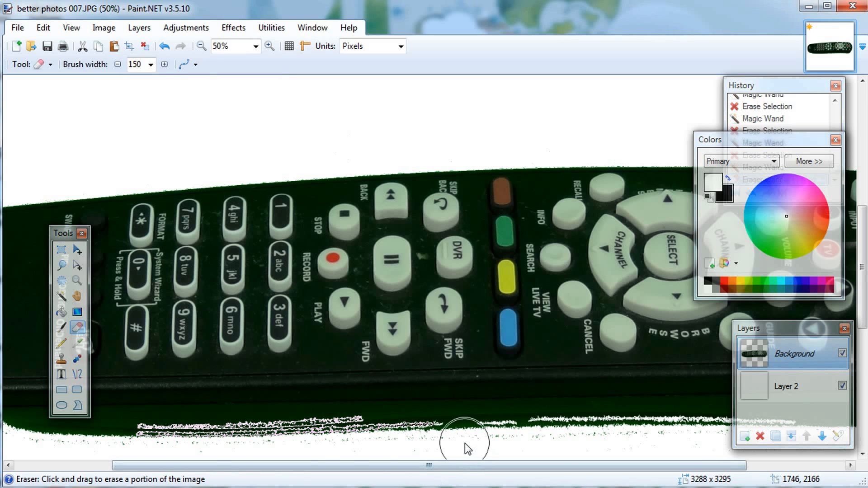
key(ctrl+a)
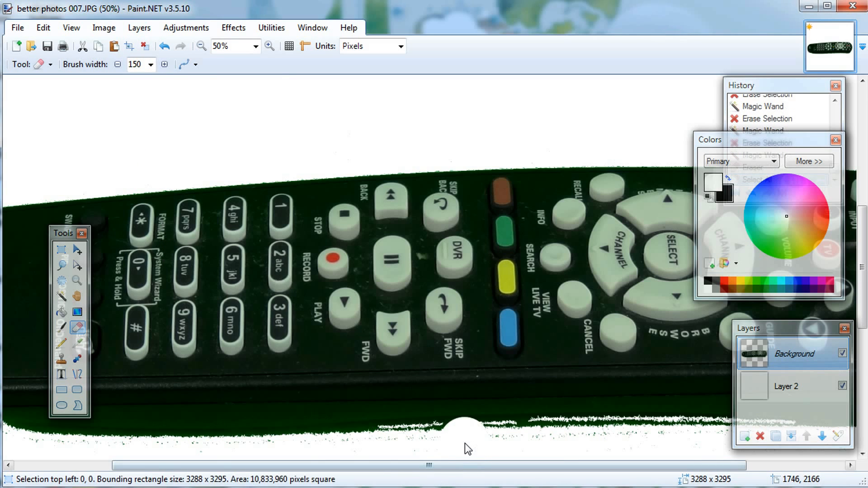
- Erase the ragged shadow fringe beneath the remote from the middle of its lower edge to its number-key end
click(456, 444)
click(443, 445)
click(431, 446)
click(416, 450)
click(396, 452)
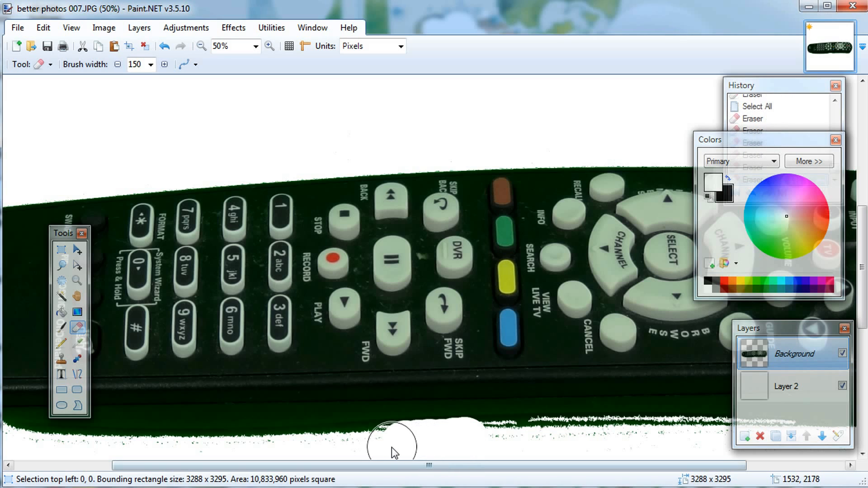
click(376, 449)
click(344, 452)
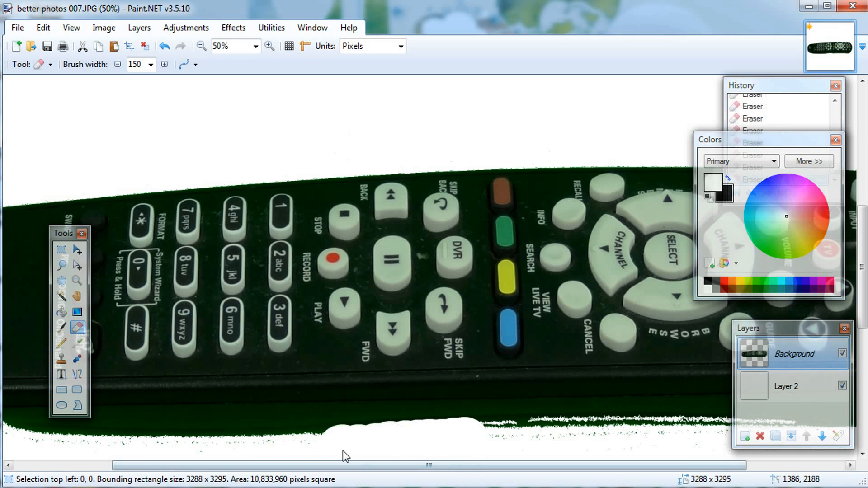
click(322, 453)
click(297, 454)
click(267, 457)
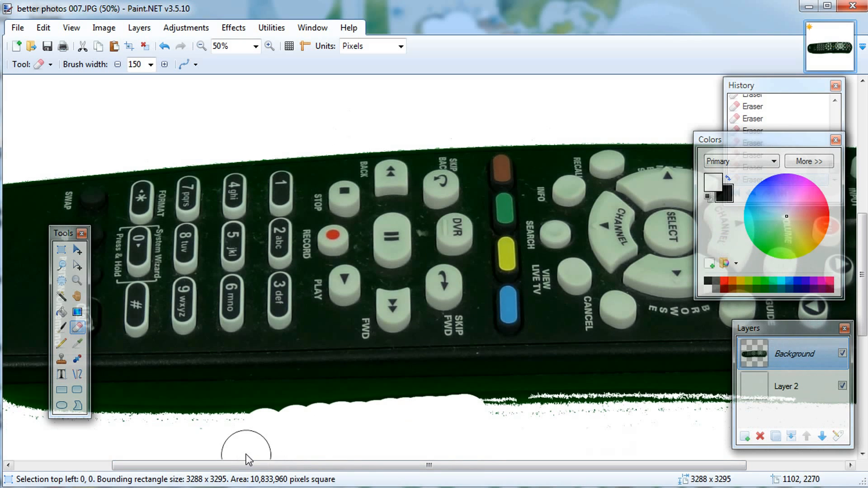
click(239, 435)
drag(207, 435, 10, 427)
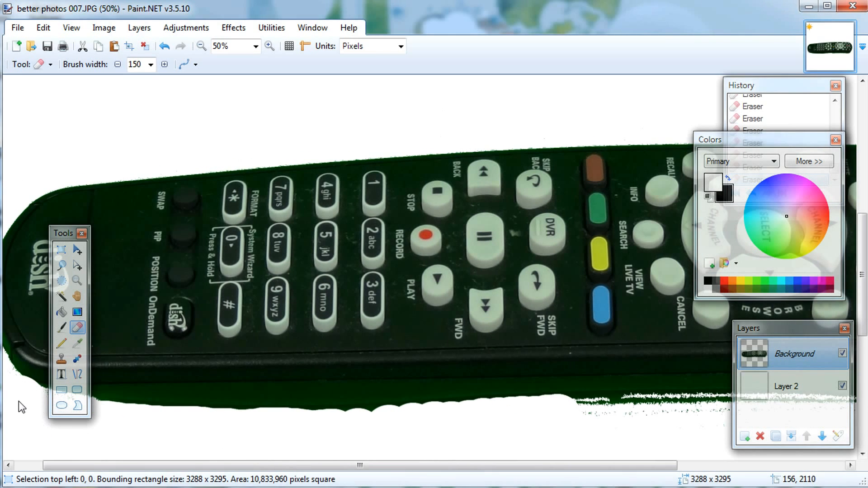
- Erase the shadow fringe at the remote's lower-left corner and the streaked remnants below the colored and channel buttons
key(ctrl+z)
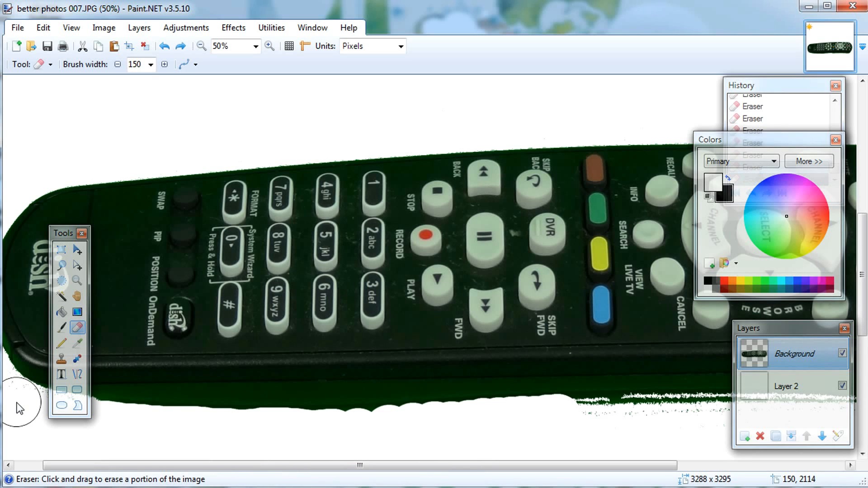
mouse_move(5, 400)
mouse_down()
mouse_move(46, 418)
mouse_move(108, 422)
mouse_up()
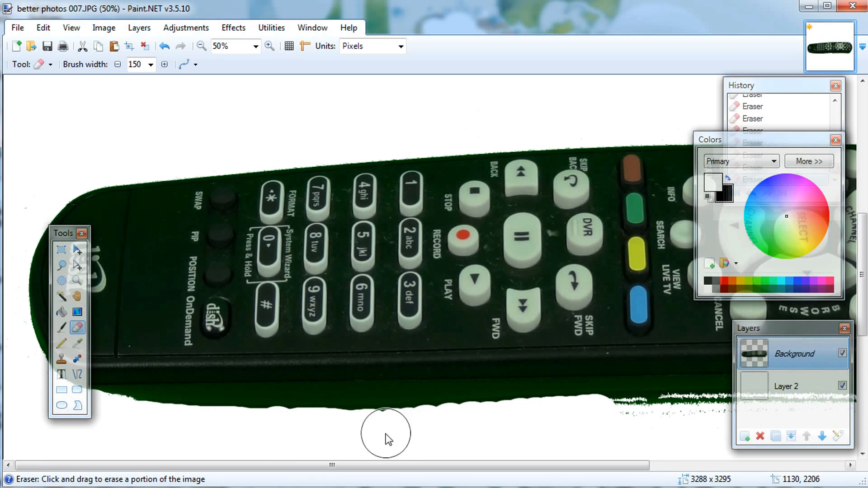
mouse_move(598, 446)
mouse_down()
mouse_move(614, 421)
mouse_move(677, 422)
mouse_up()
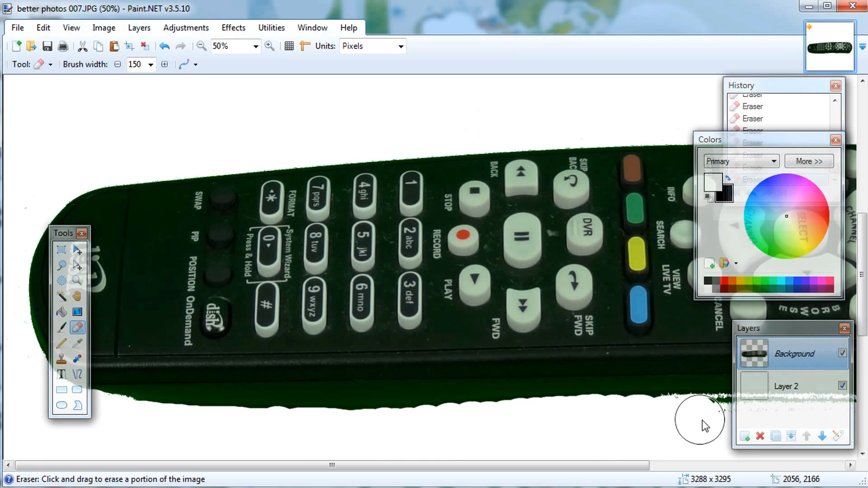
drag(642, 465, 837, 468)
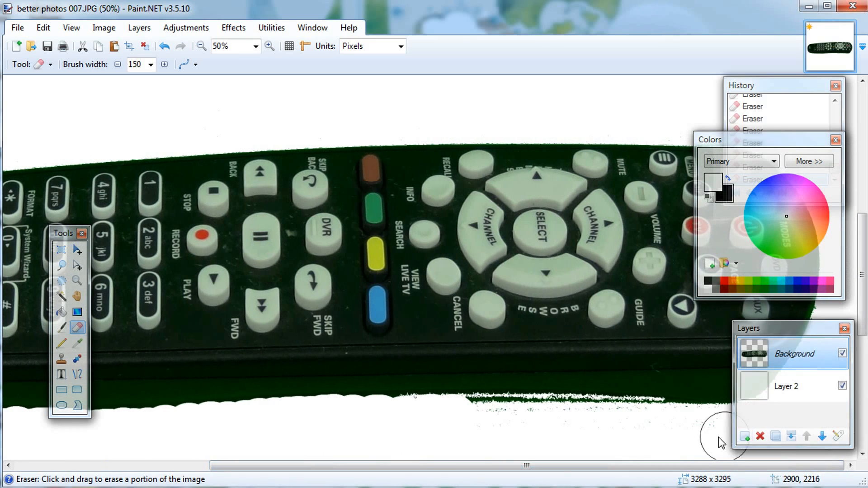
drag(671, 432, 626, 428)
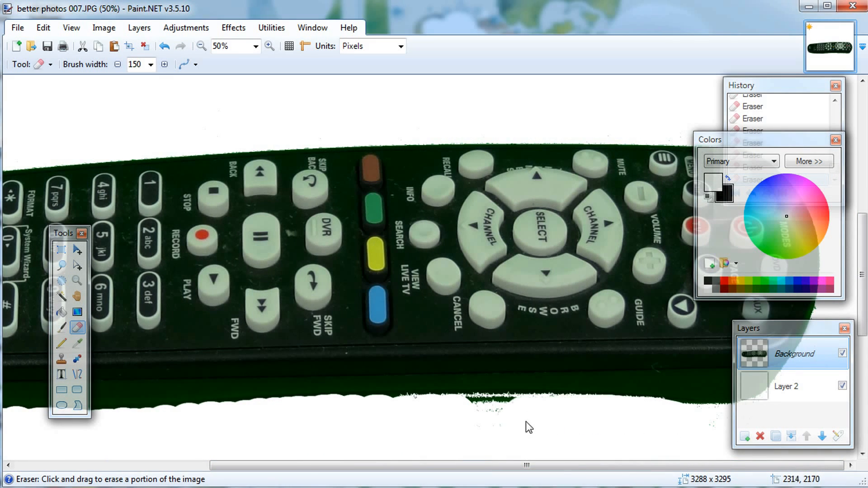
drag(495, 419, 436, 419)
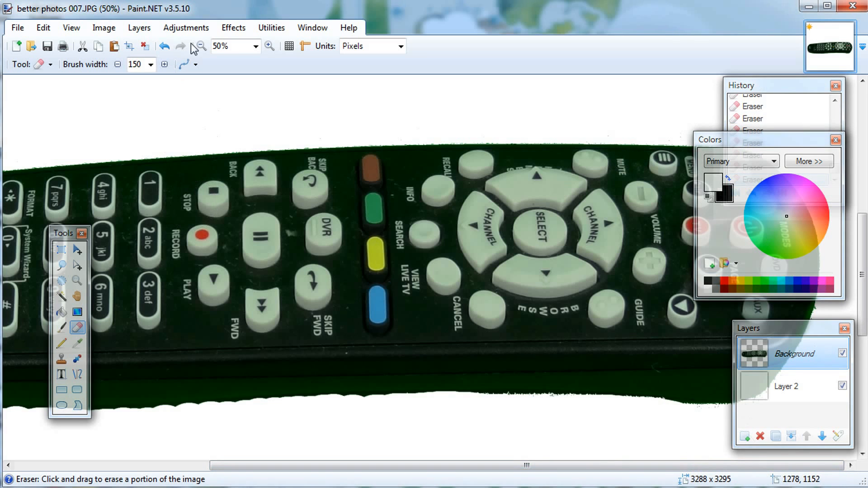
- Test Magic Wand selections of the white background and the remaining shadow at 15% and 2% tolerance
click(62, 296)
click(357, 427)
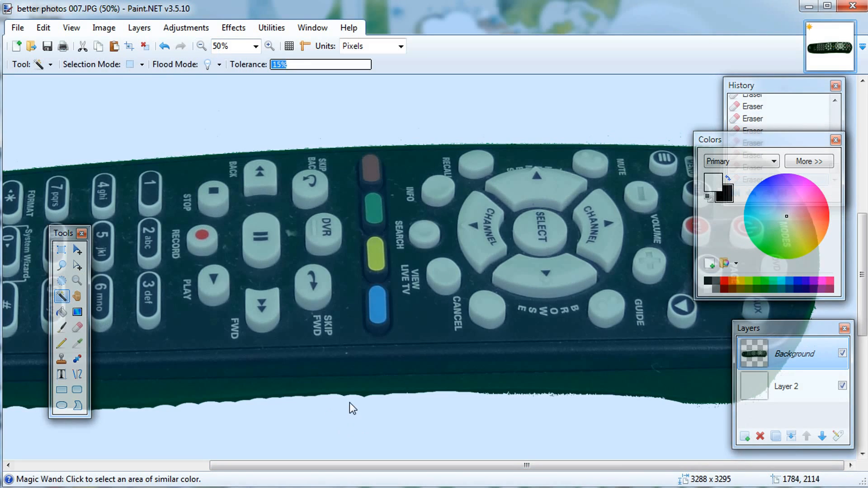
click(365, 398)
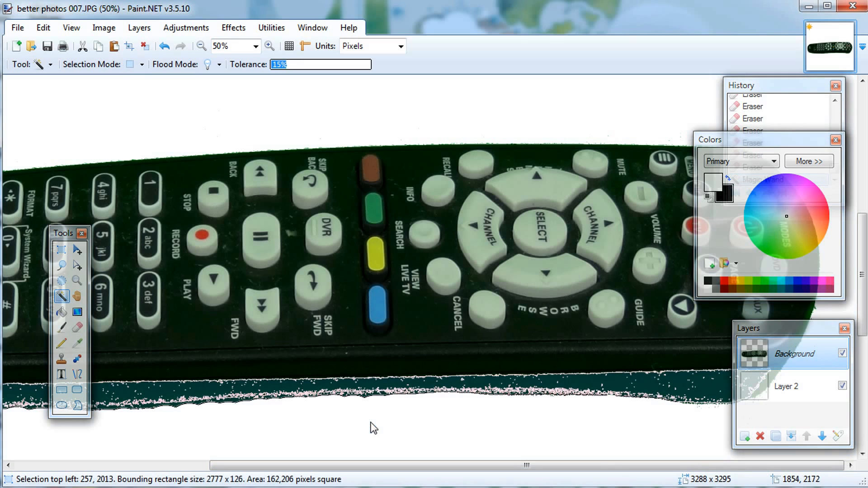
click(273, 64)
click(290, 423)
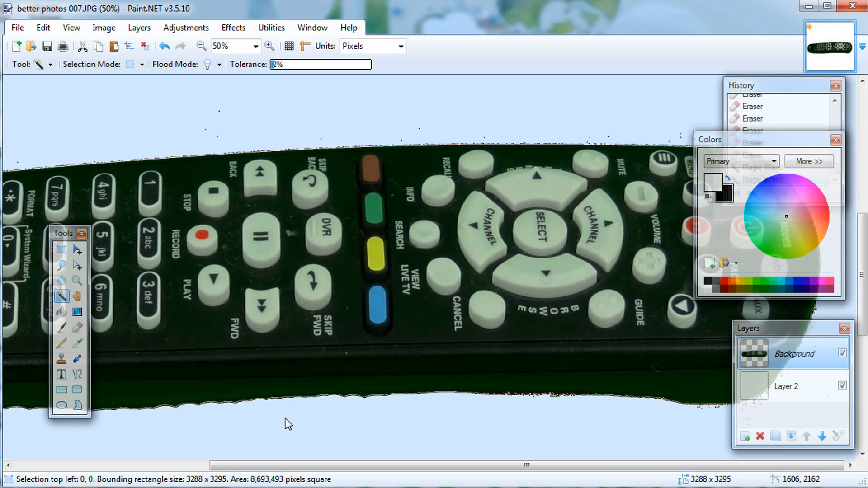
click(220, 401)
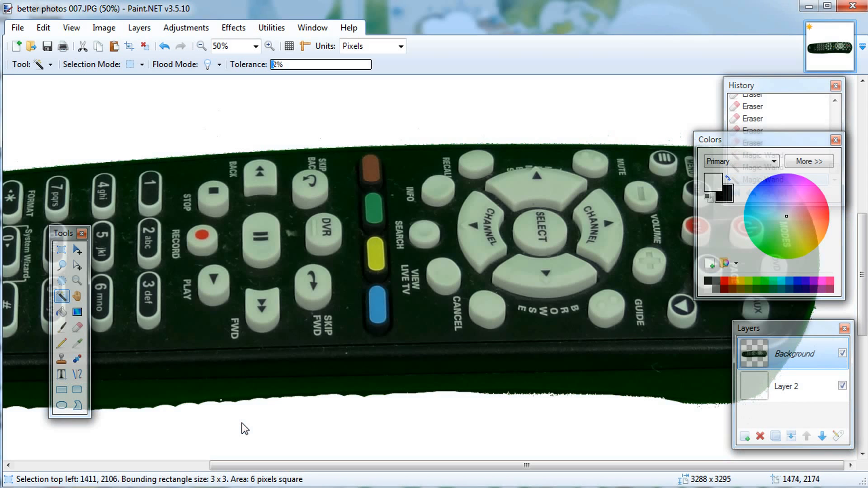
- Set the Magic Wand tolerance to 5% and erase a small patch of shadow at the remote's lower edge
click(275, 65)
click(234, 400)
key(Delete)
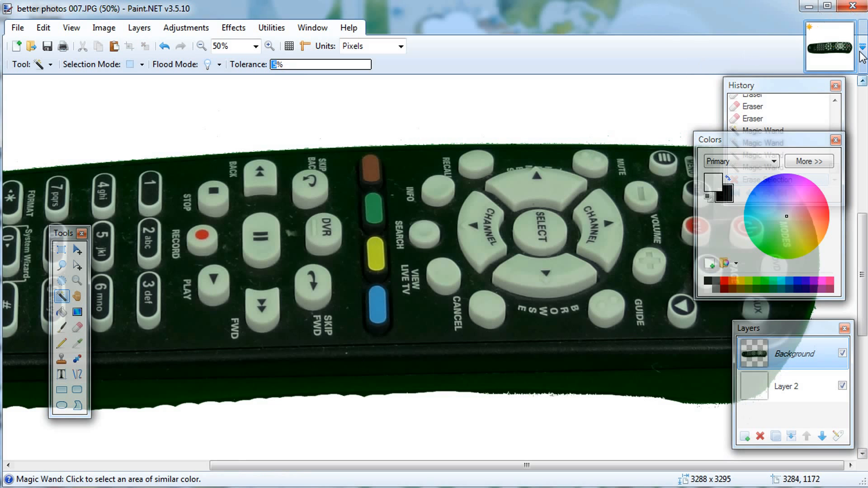
- Close the remote photo without saving, and open better photos 020.JPG from the 2013-03-29 better photos folder in Windows Explorer
click(851, 26)
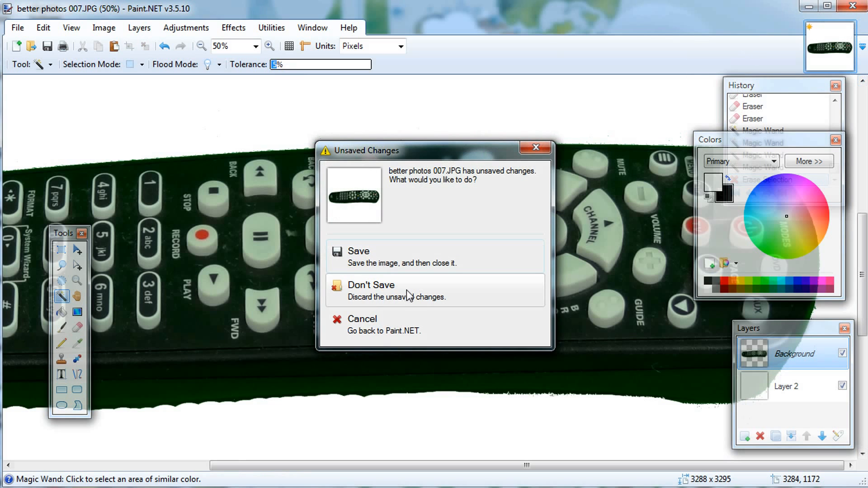
click(406, 289)
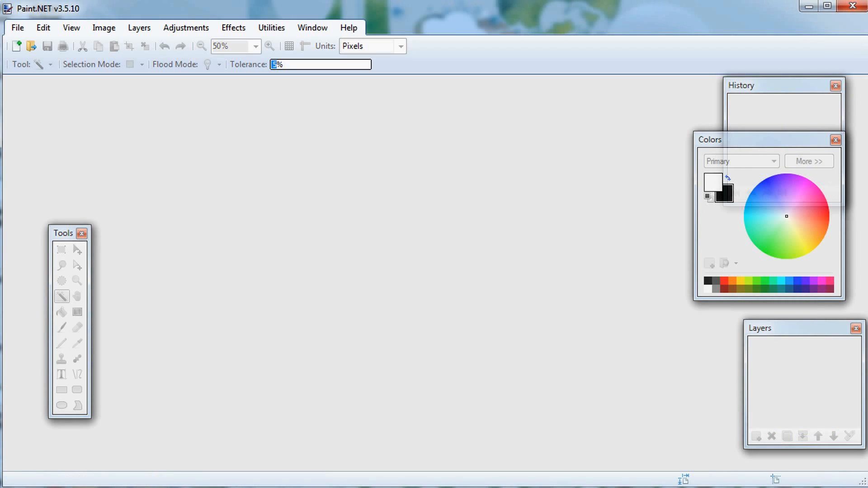
key(alt+Tab)
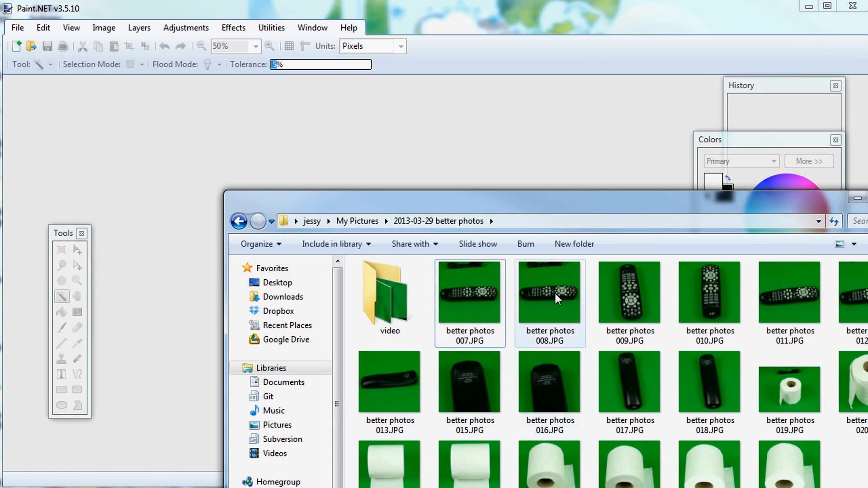
drag(566, 205, 568, 159)
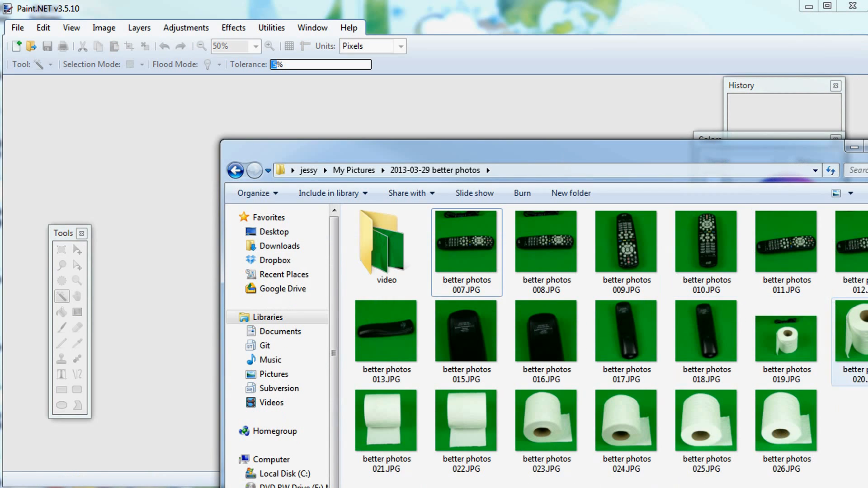
mouse_move(839, 344)
mouse_down()
mouse_move(739, 326)
mouse_move(192, 284)
mouse_move(172, 269)
mouse_up()
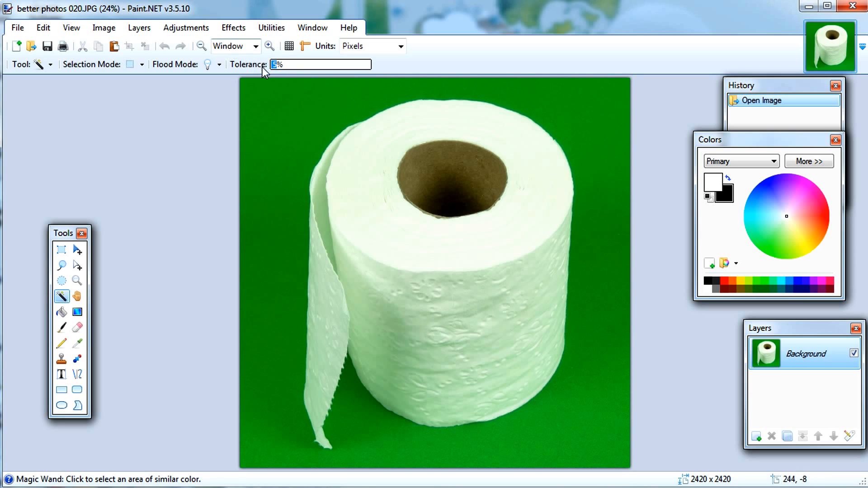
- Test Magic Wand selections of the green background around the toilet paper roll at 21% and 29% tolerance
click(286, 66)
click(291, 65)
click(280, 113)
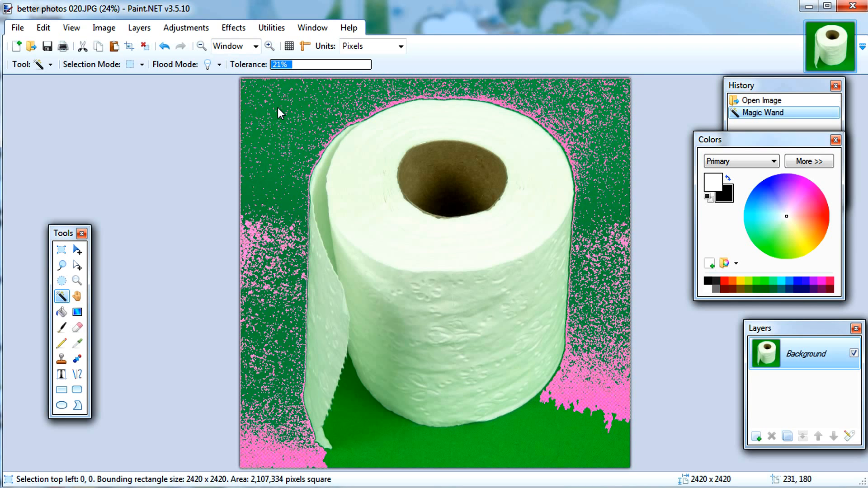
click(299, 64)
click(310, 104)
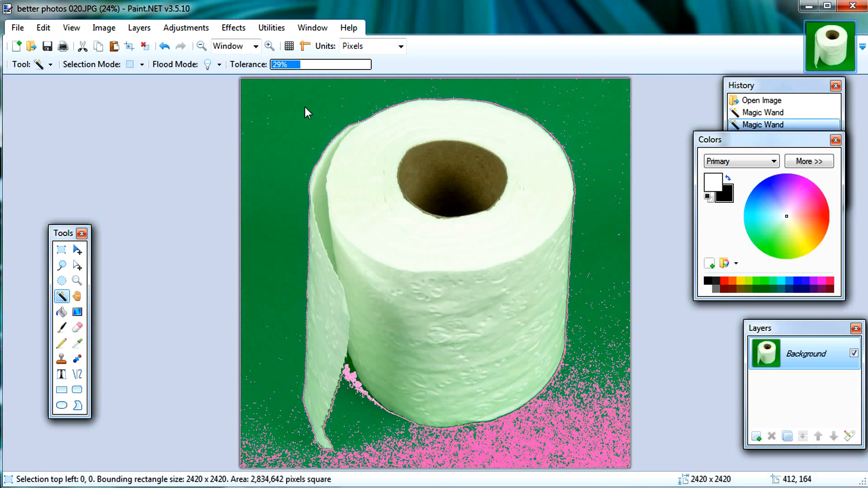
- Select the green background around the toilet paper roll at 44% tolerance and erase it
click(314, 63)
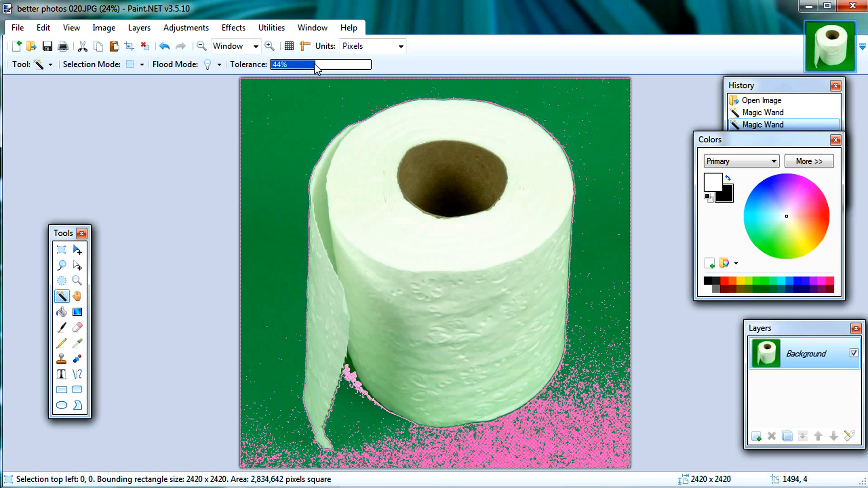
click(585, 112)
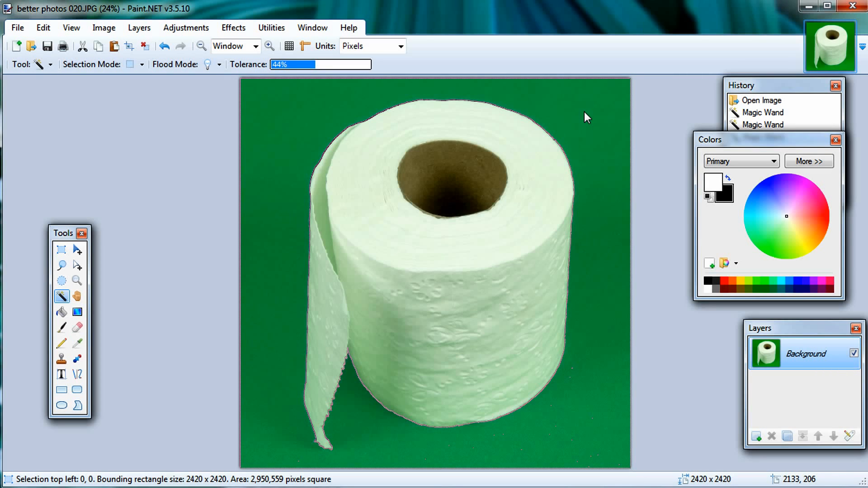
key(Delete)
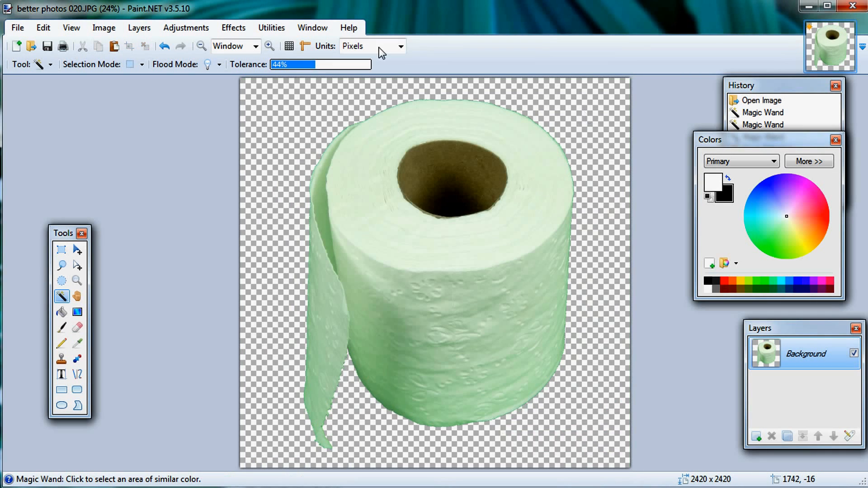
- Add a new layer above the toilet paper roll and fill it with the white primary color
click(757, 438)
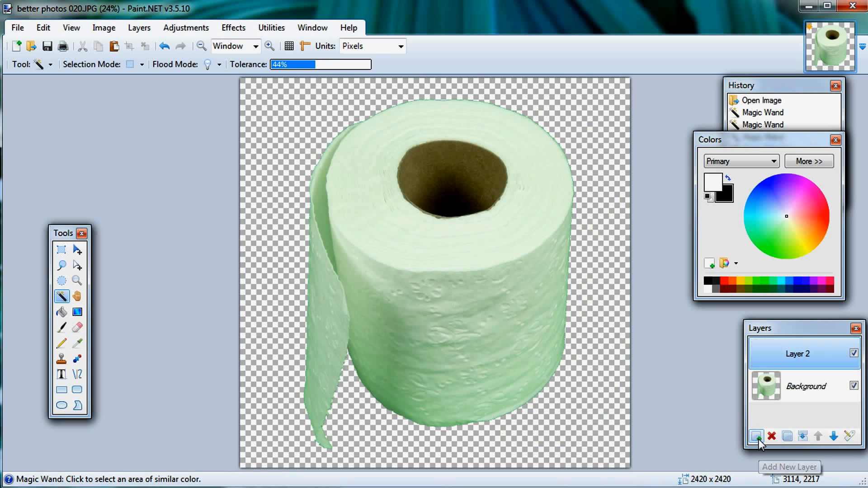
click(62, 312)
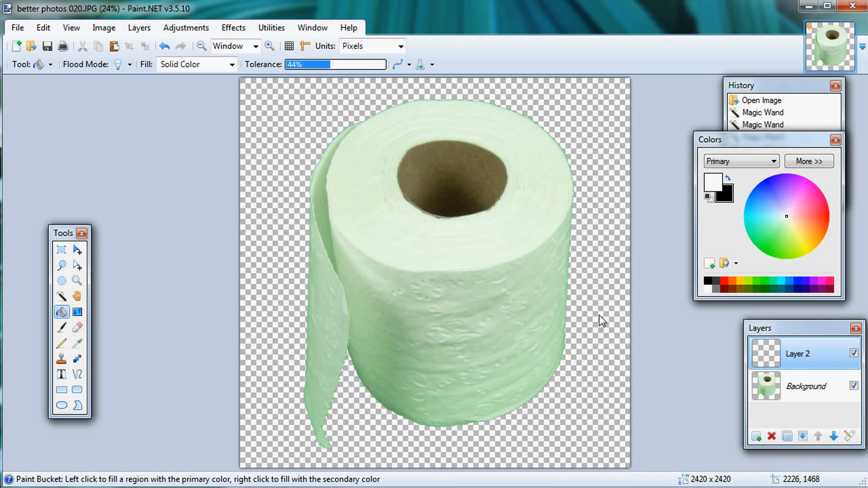
click(599, 316)
click(727, 178)
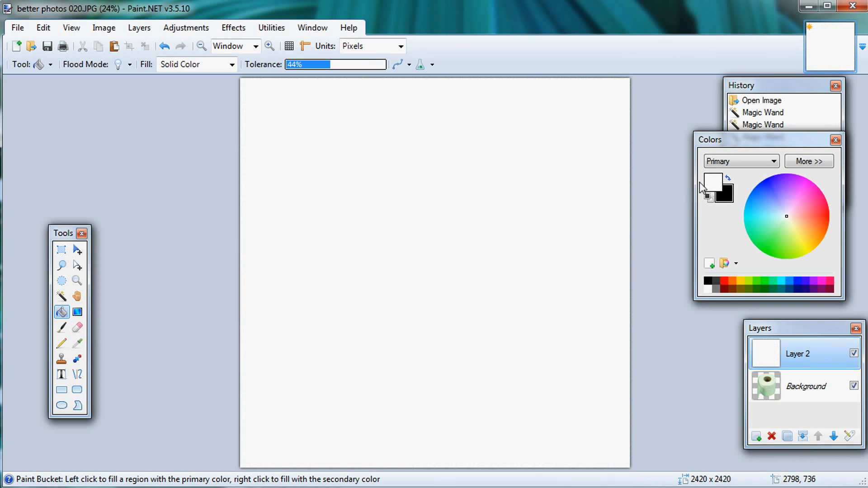
- Fill the new layer with the black primary color and move it beneath the toilet paper roll's Background layer
click(521, 254)
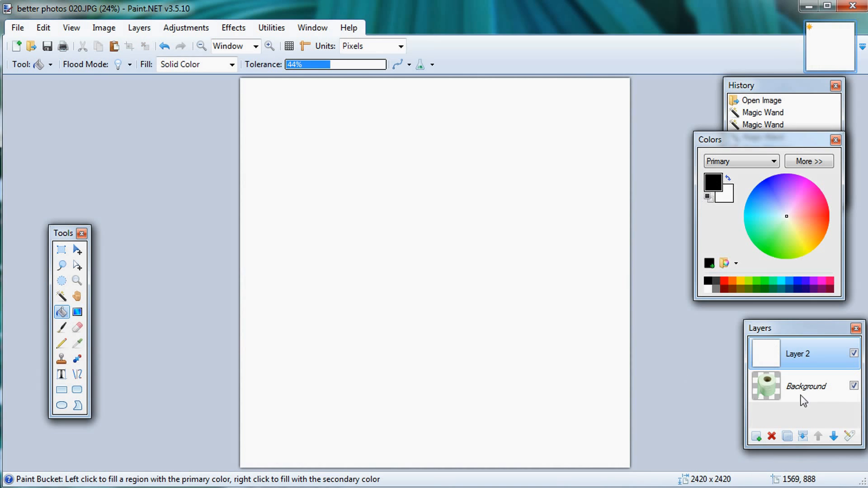
click(836, 437)
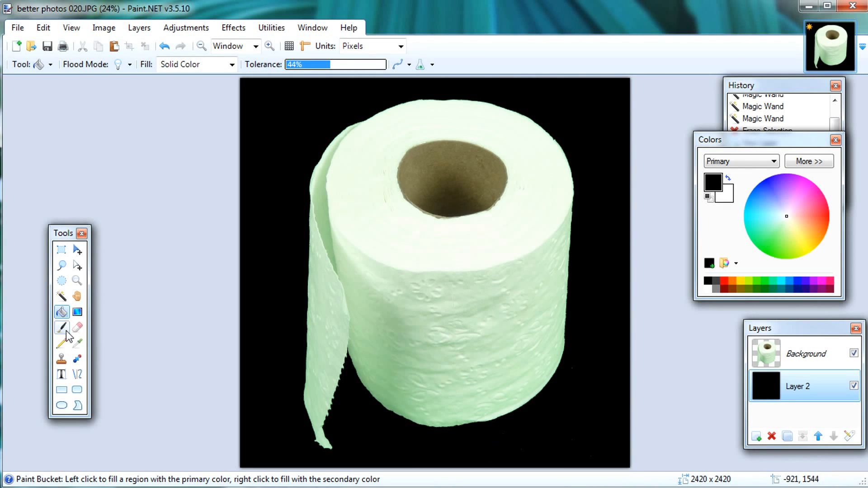
- Set the Eraser brush width to 375, try a dab below the roll on the black layer, and undo it
click(78, 329)
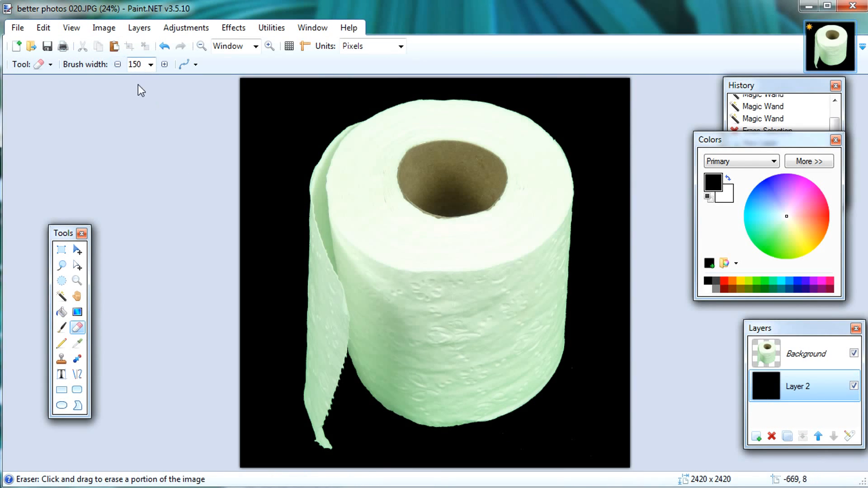
click(151, 64)
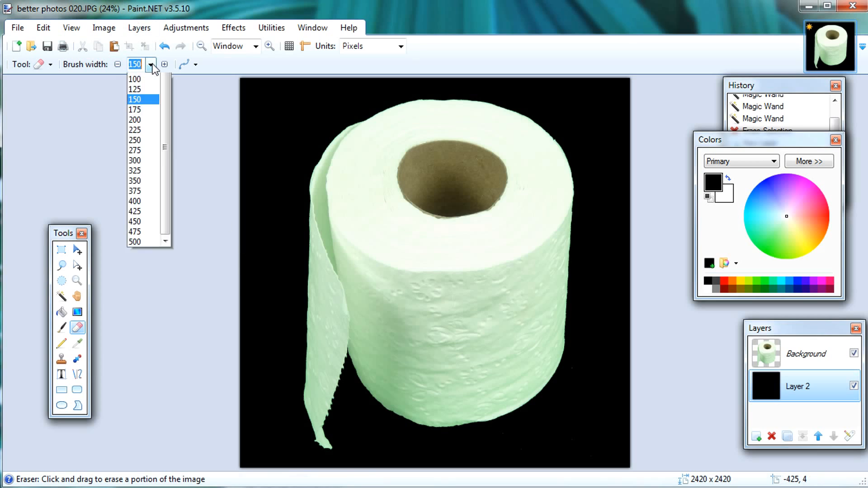
click(142, 318)
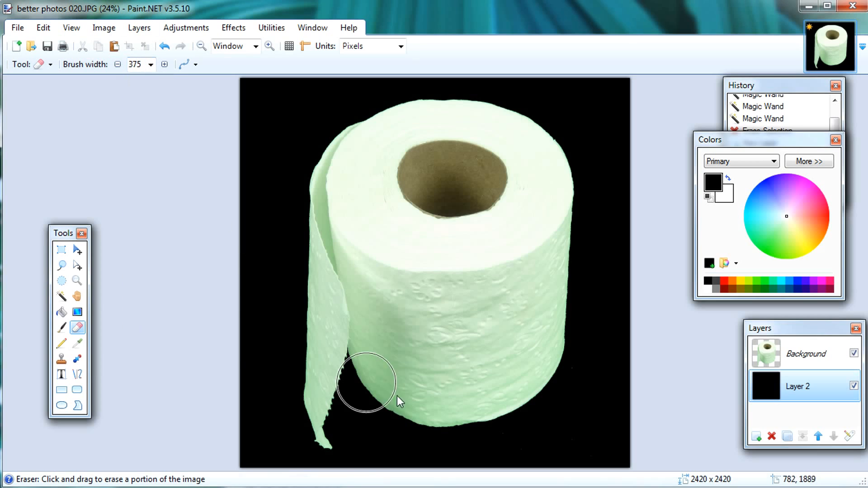
click(524, 446)
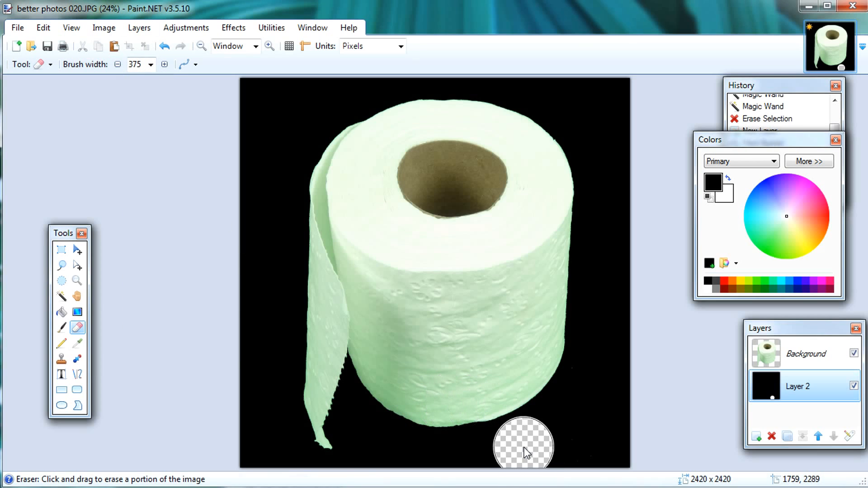
key(ctrl+z)
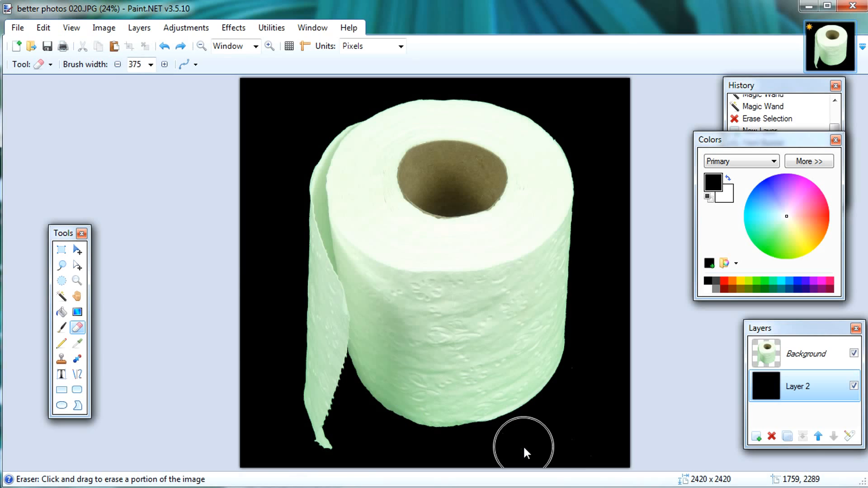
- Erase the leftover specks around the toilet paper roll on the Background layer
click(815, 352)
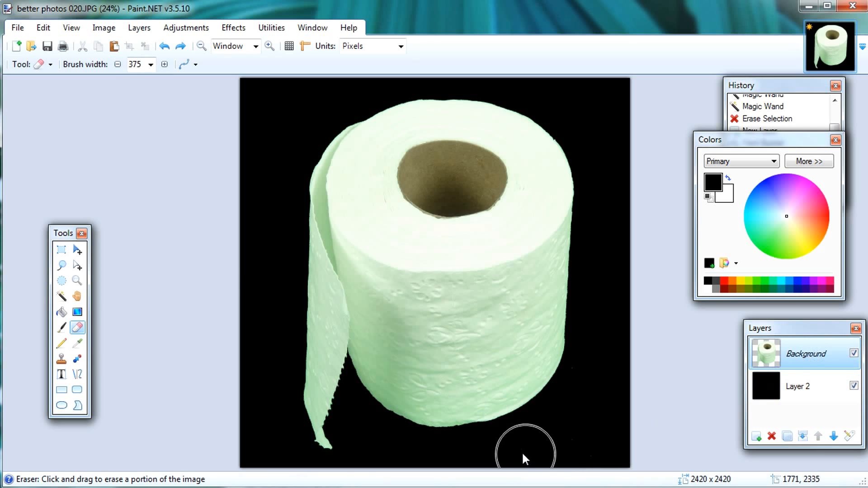
drag(519, 451, 580, 450)
click(576, 445)
click(592, 378)
click(613, 361)
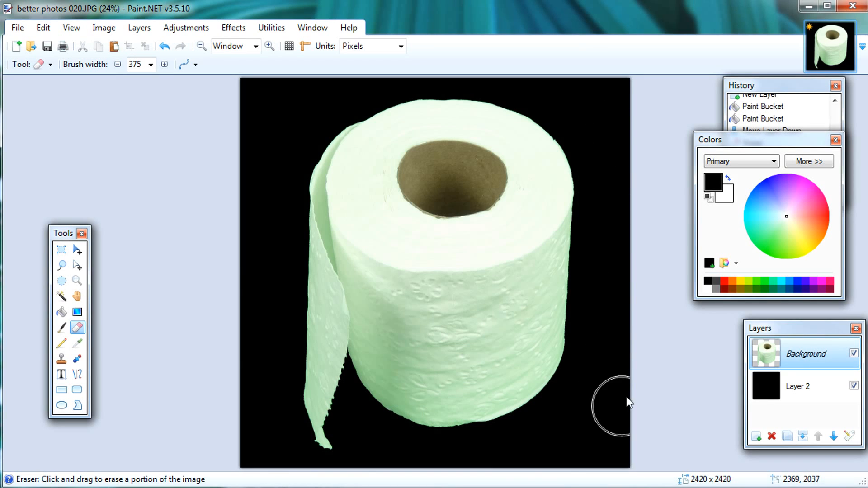
click(287, 461)
click(265, 369)
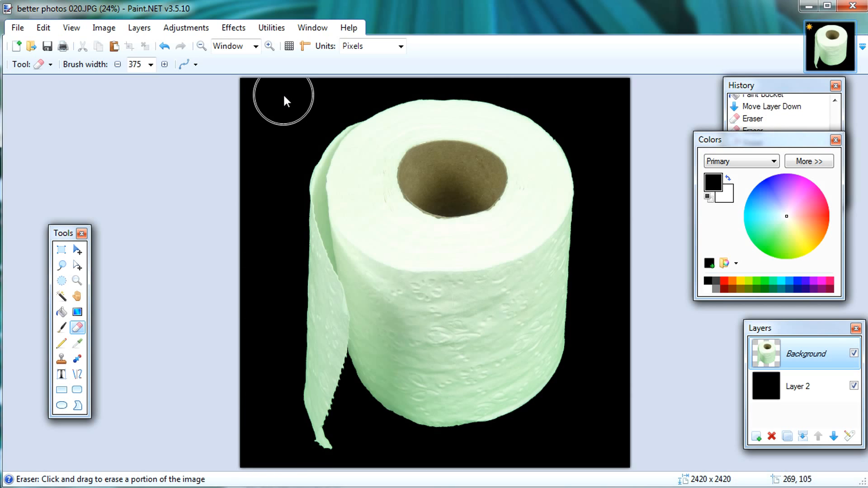
click(265, 307)
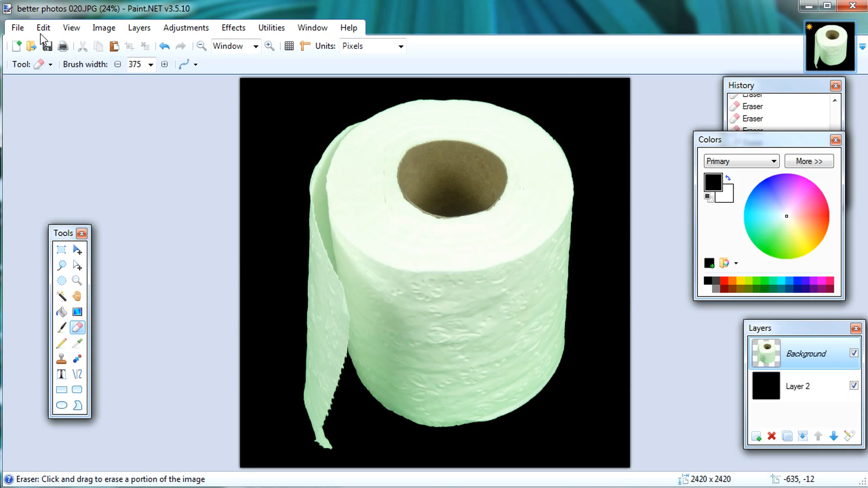
- Close the toilet paper roll photo, saving it as the flattened JPEG better photos 020.jpg
mouse_move(814, 26)
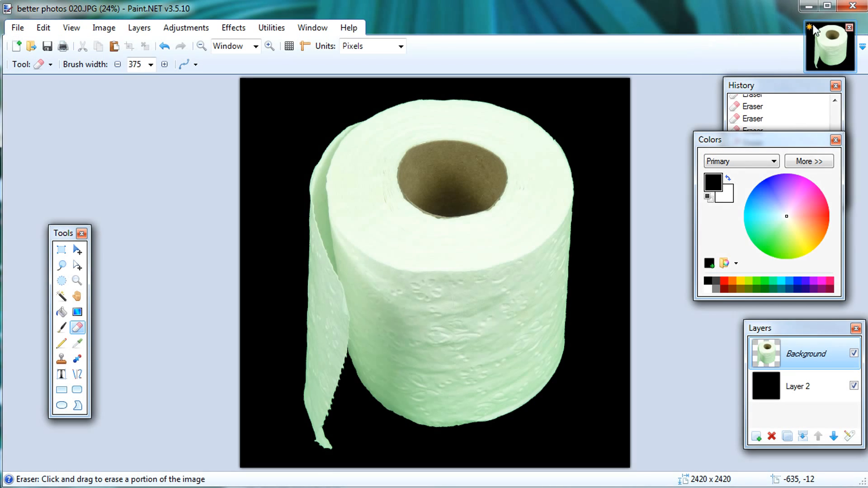
click(850, 27)
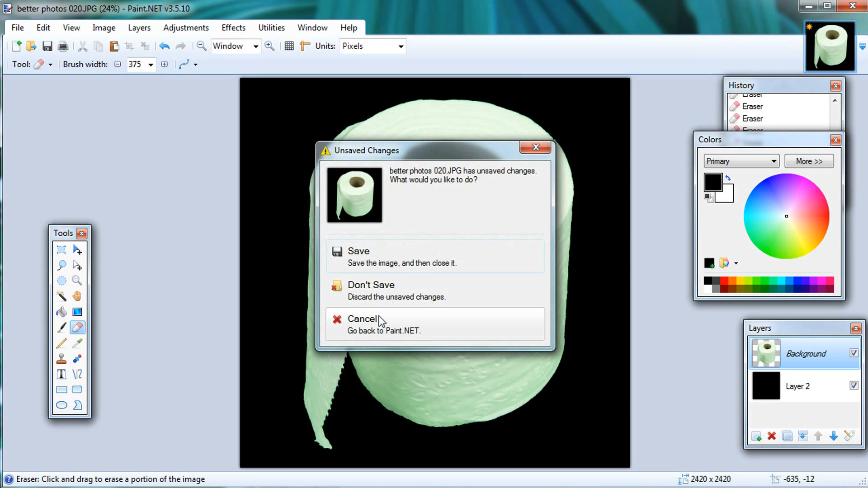
click(378, 264)
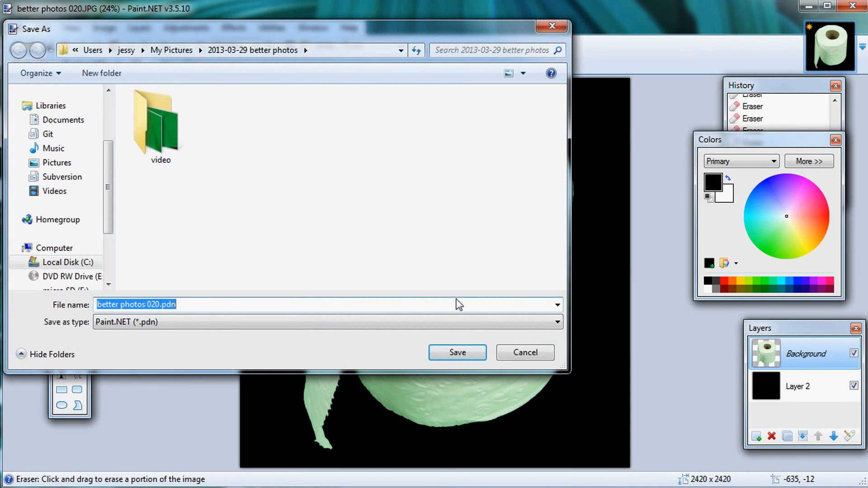
click(156, 322)
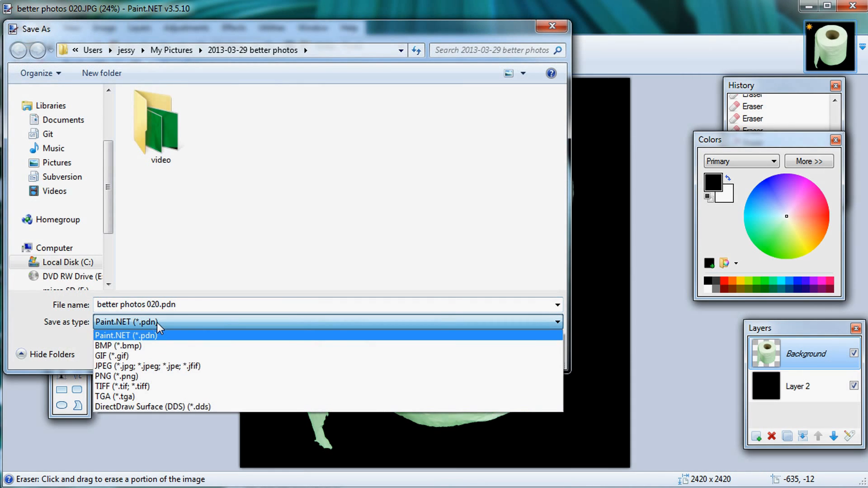
click(169, 365)
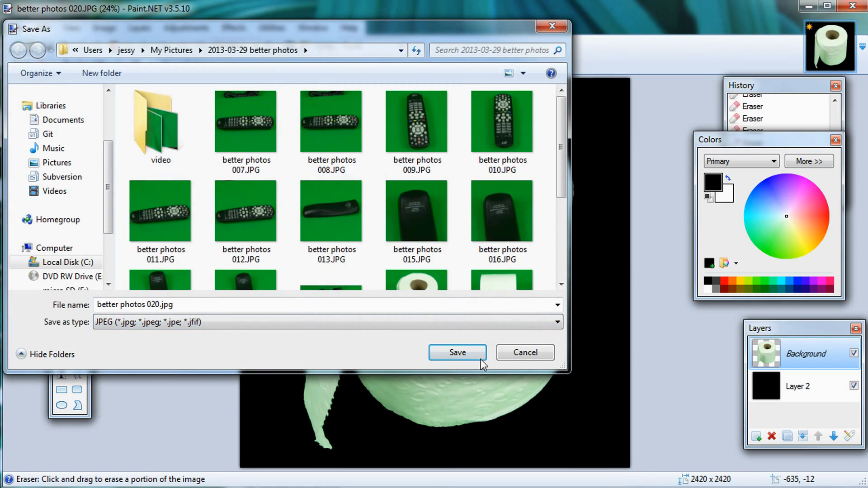
click(459, 353)
click(472, 316)
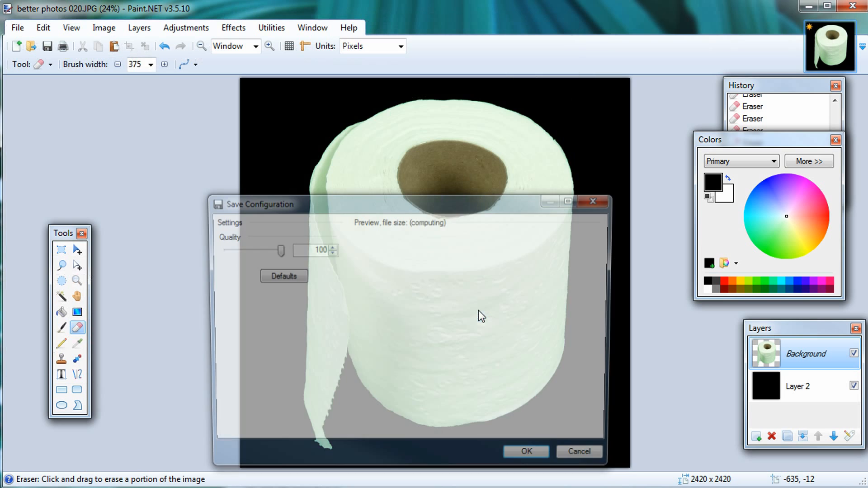
click(533, 460)
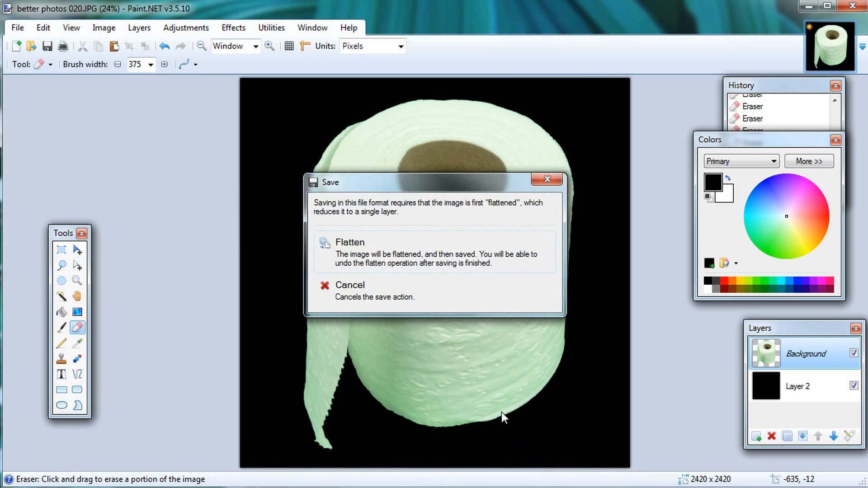
click(425, 248)
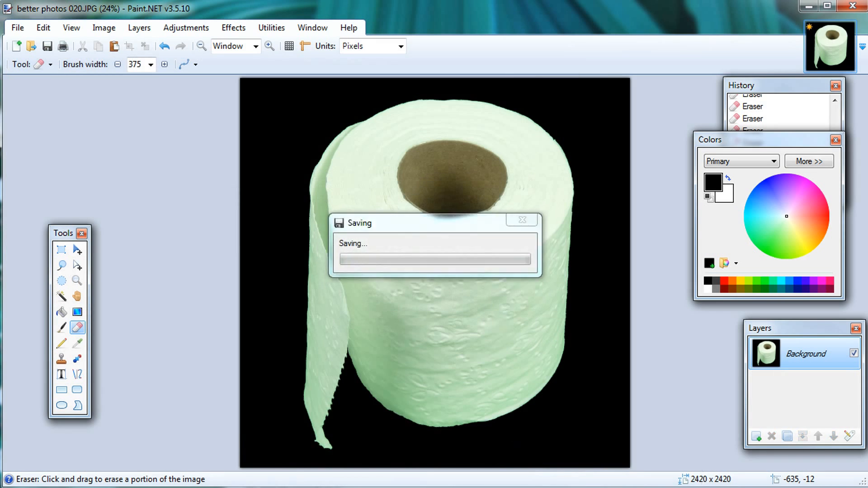
- Switch to Windows Explorer and open better photos 024.JPG from the 2013-03-29 better photos folder in Paint.NET
key(alt+Tab)
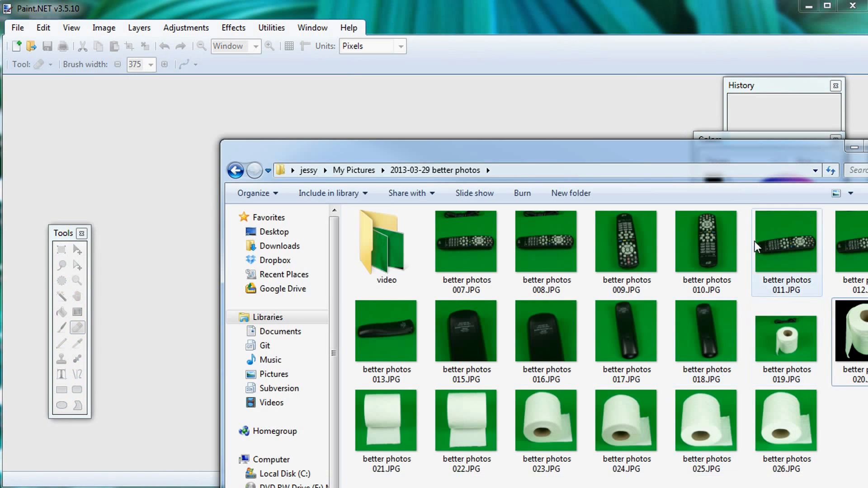
drag(664, 155, 570, 147)
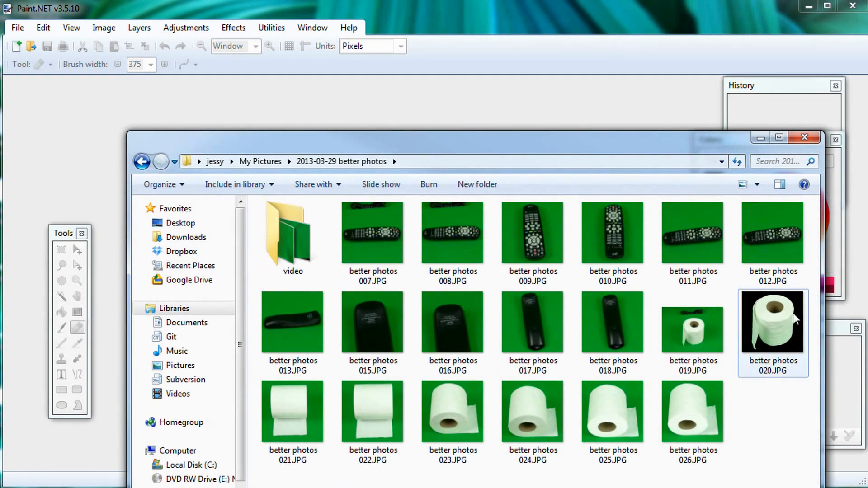
mouse_move(525, 415)
mouse_down()
mouse_move(475, 362)
mouse_move(93, 199)
mouse_up()
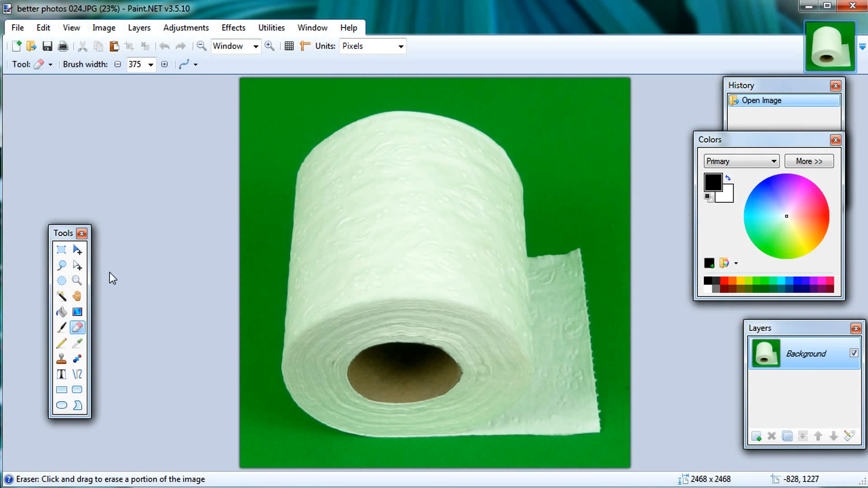
- Test Magic Wand selections of the green background at 44%, 50% and a higher tolerance
click(63, 296)
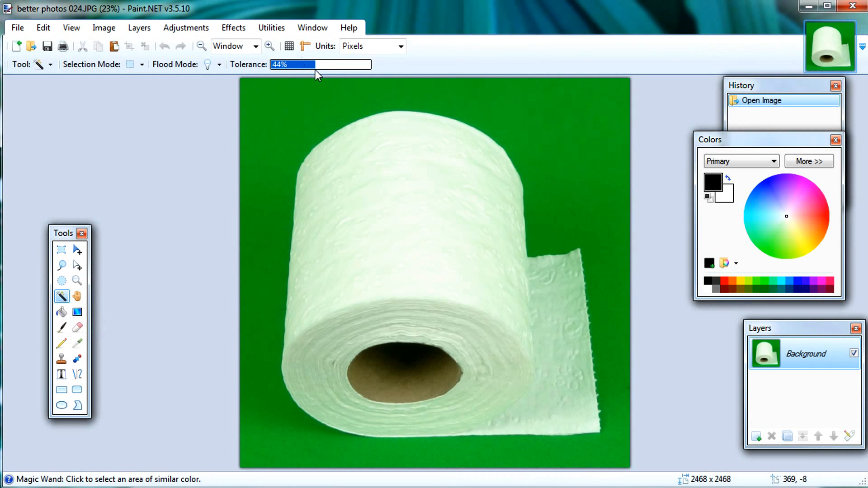
click(282, 114)
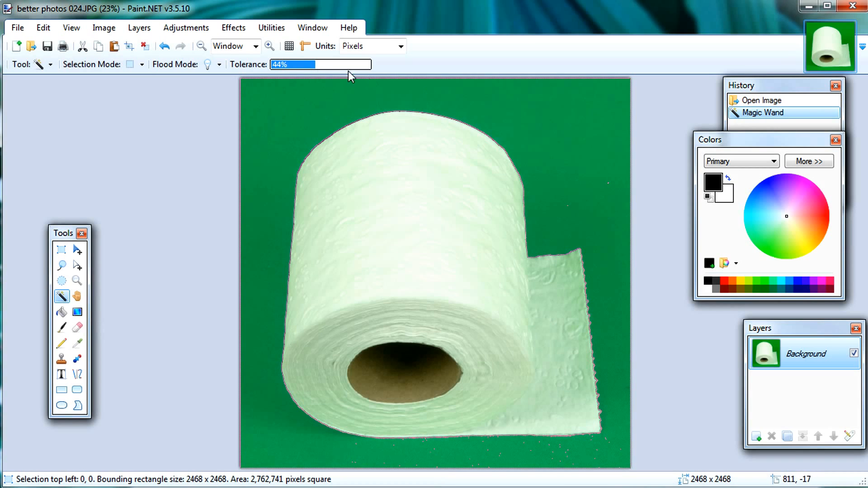
click(321, 66)
click(301, 103)
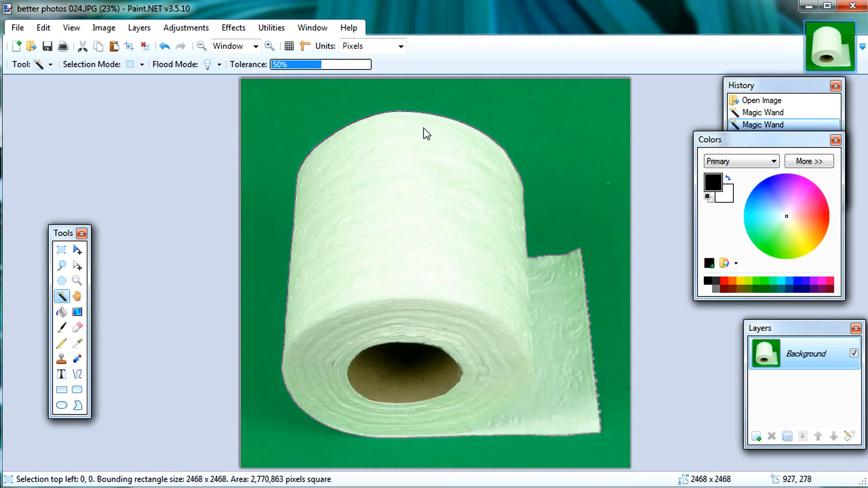
click(338, 65)
click(330, 107)
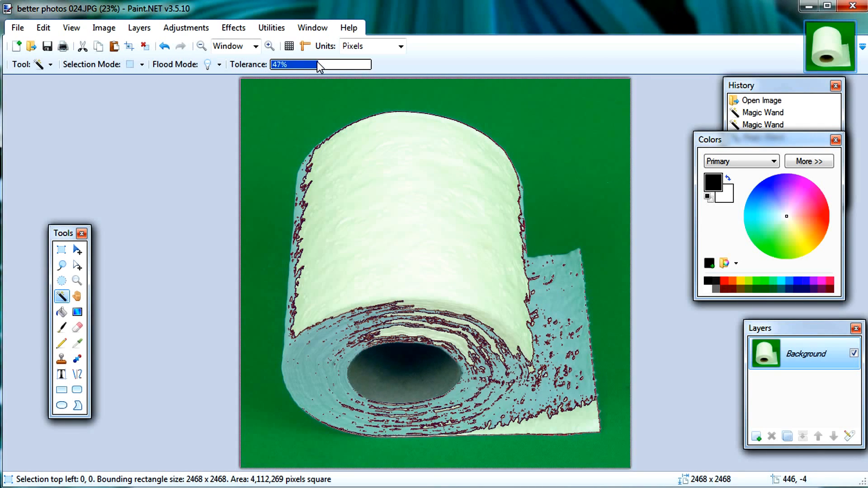
- Select the green background around the roll at 47% tolerance and erase it
click(297, 108)
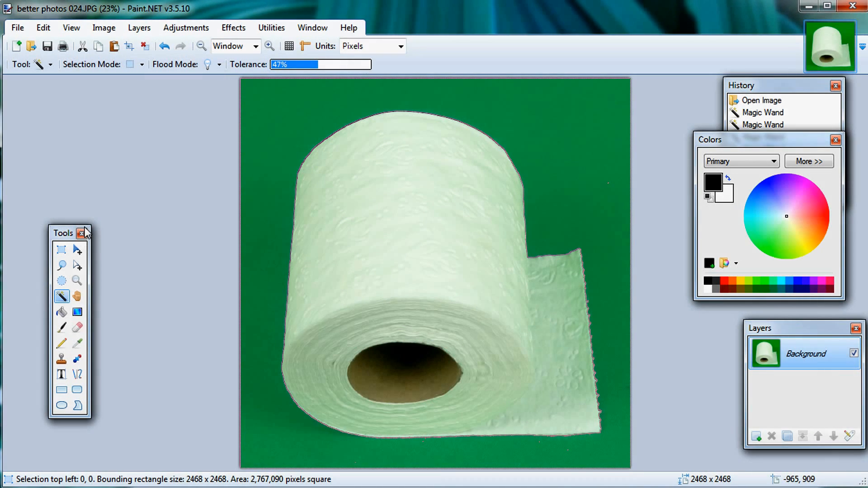
key(Delete)
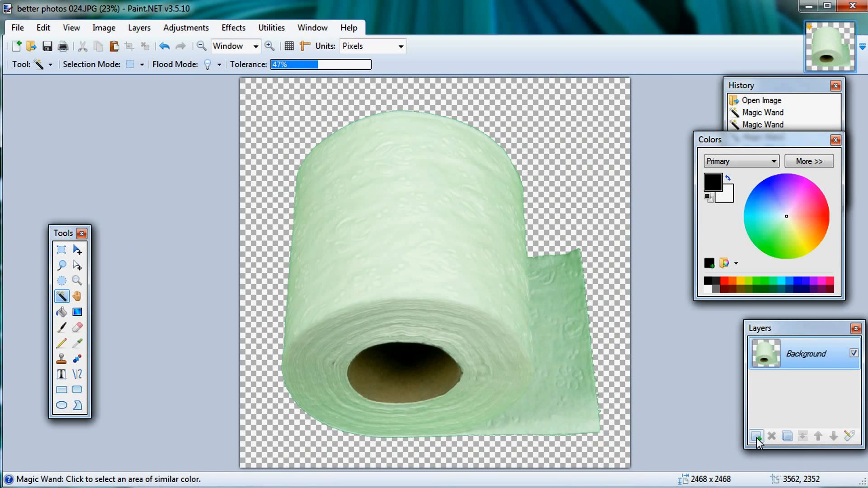
- Add a new layer, move it beneath the Background layer, and fill it with the black primary color
click(757, 437)
click(833, 437)
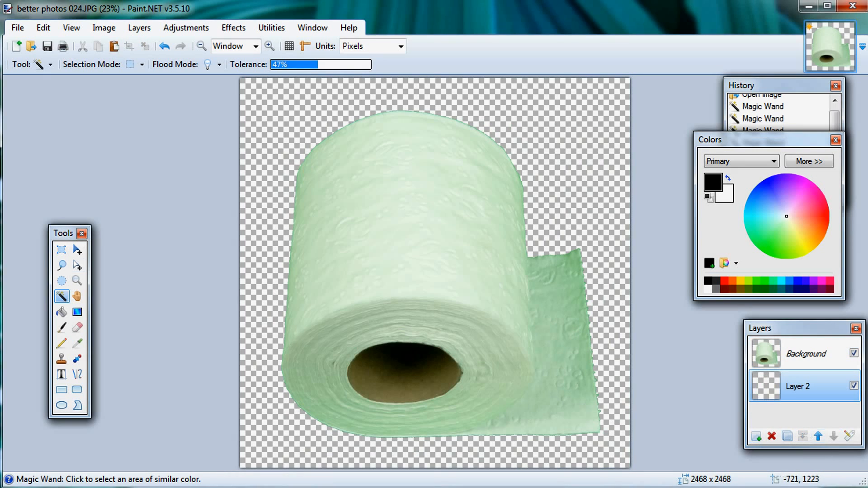
click(61, 312)
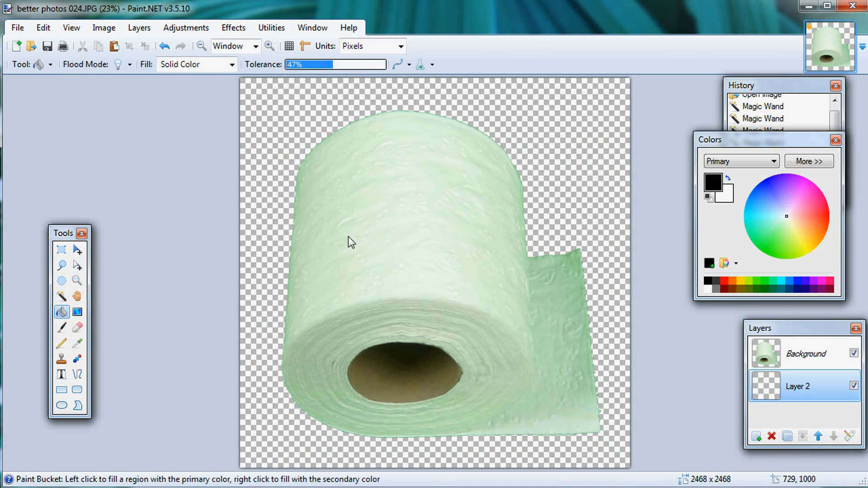
click(264, 219)
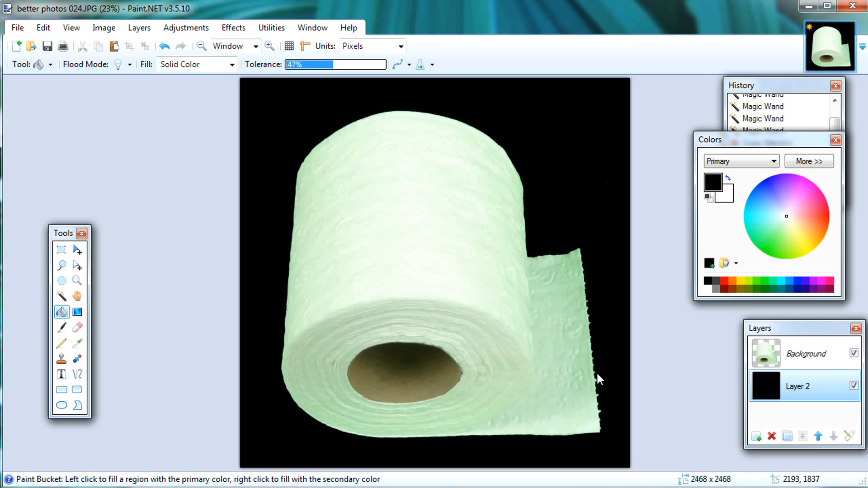
- Erase leftover background remnants around the roll on the Background layer with the Eraser at brush width 375
click(77, 327)
click(630, 348)
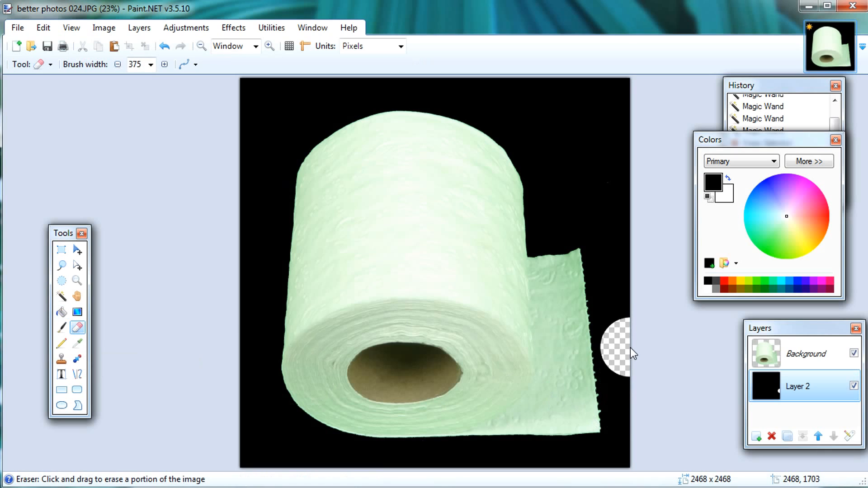
key(ctrl+z)
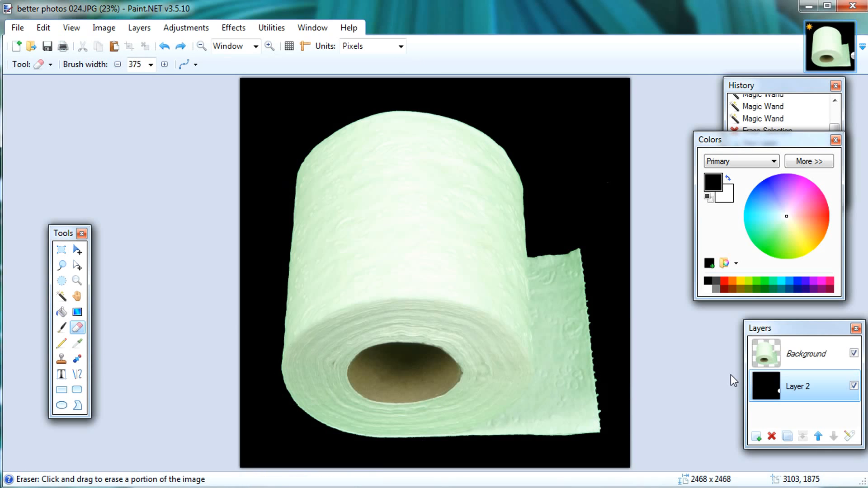
click(798, 350)
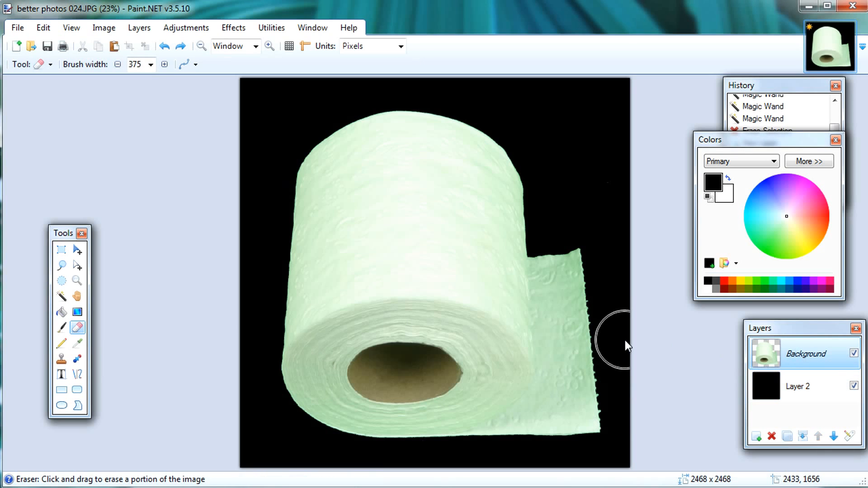
drag(633, 375, 636, 456)
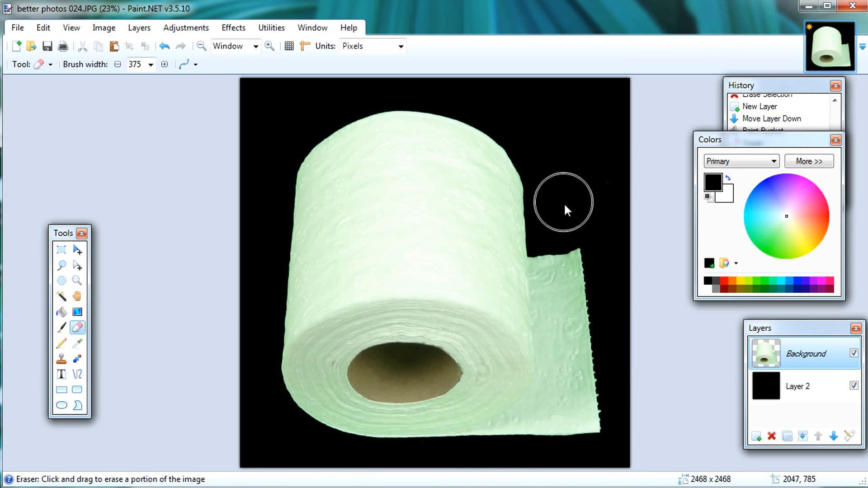
drag(603, 171, 587, 154)
drag(573, 141, 498, 88)
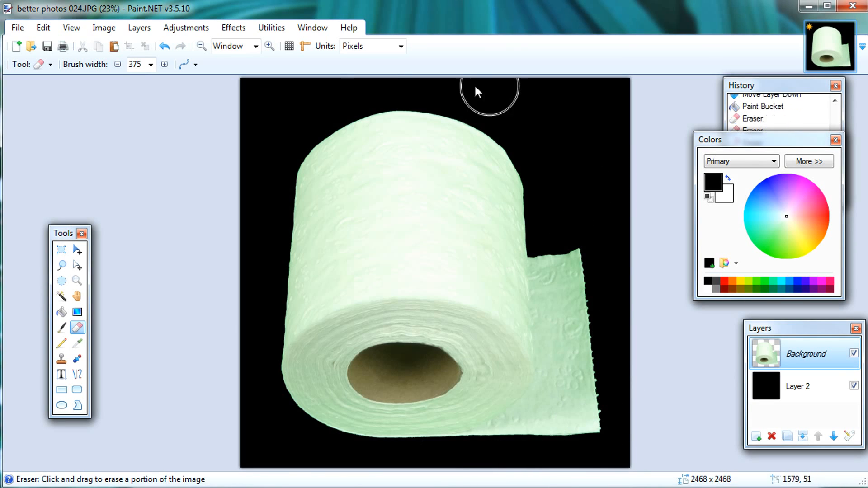
mouse_move(267, 106)
mouse_down()
mouse_move(246, 138)
mouse_move(260, 206)
mouse_up()
drag(251, 282, 240, 423)
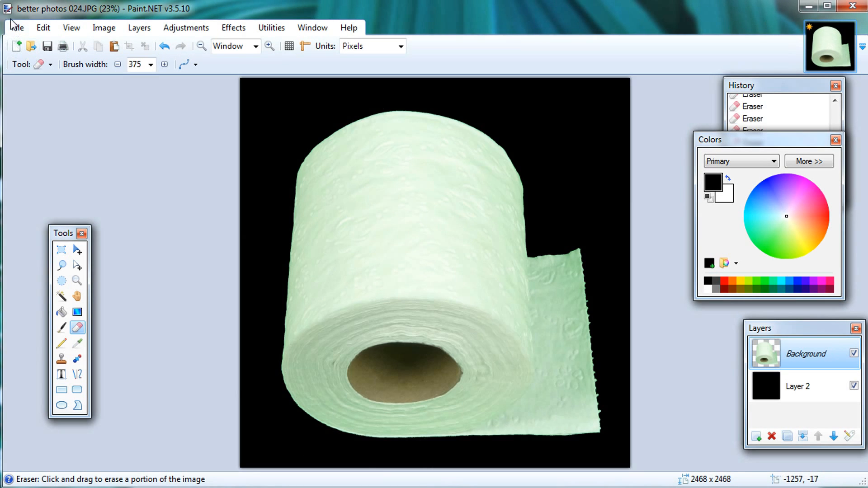
- Close the image and save it flattened as better photos 024.jpg in JPEG format at quality 100, replacing the existing file
click(850, 29)
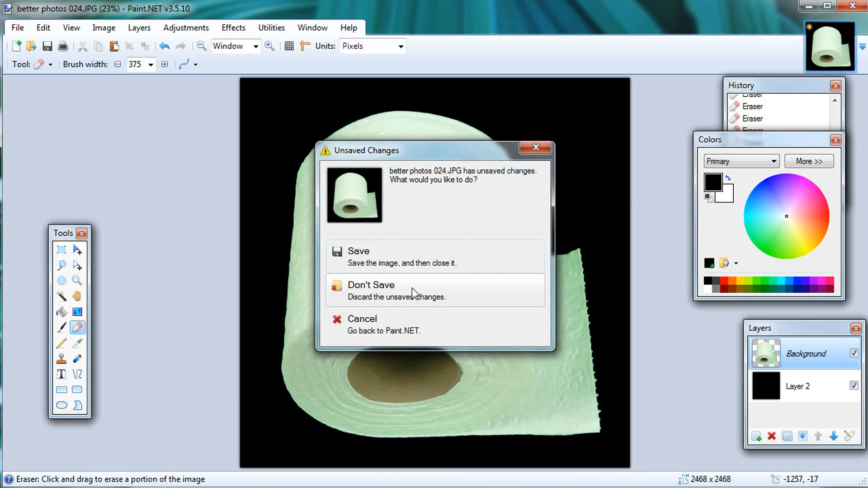
click(385, 252)
click(363, 322)
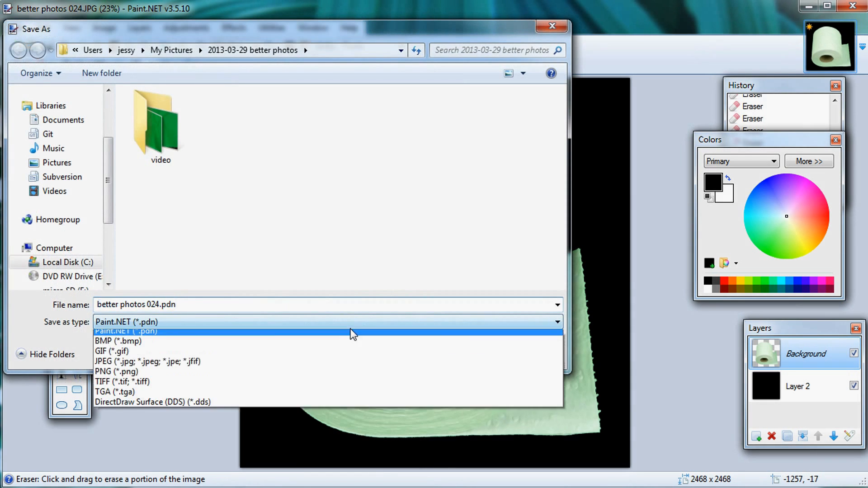
click(218, 368)
click(436, 359)
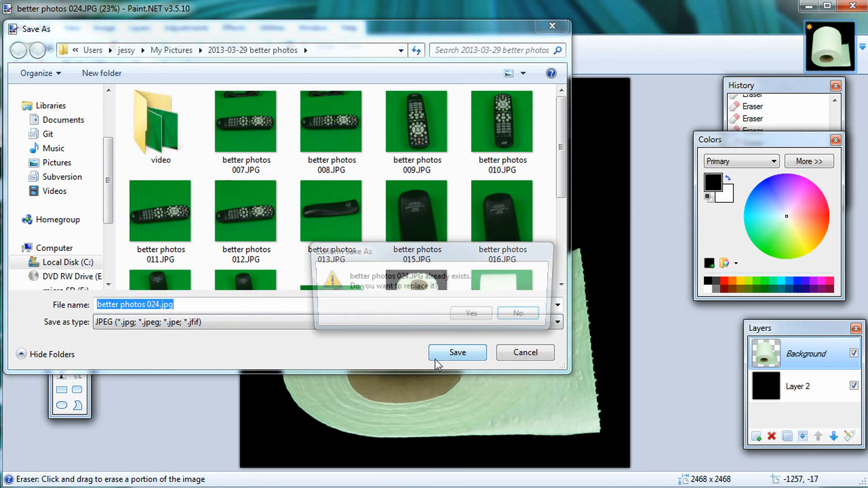
click(456, 318)
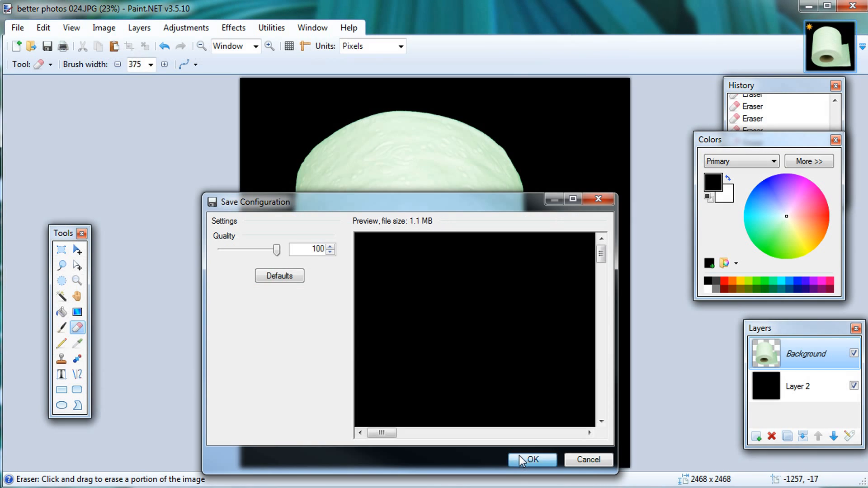
click(519, 455)
click(368, 259)
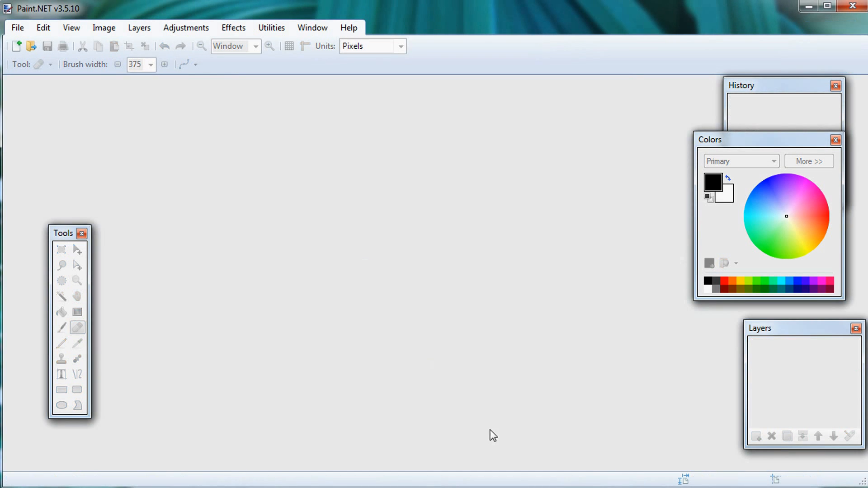
- Switch to Windows Explorer and inspect the saved better photos 024.JPG up close in the photo viewer, then close it
click(506, 487)
double_click(534, 416)
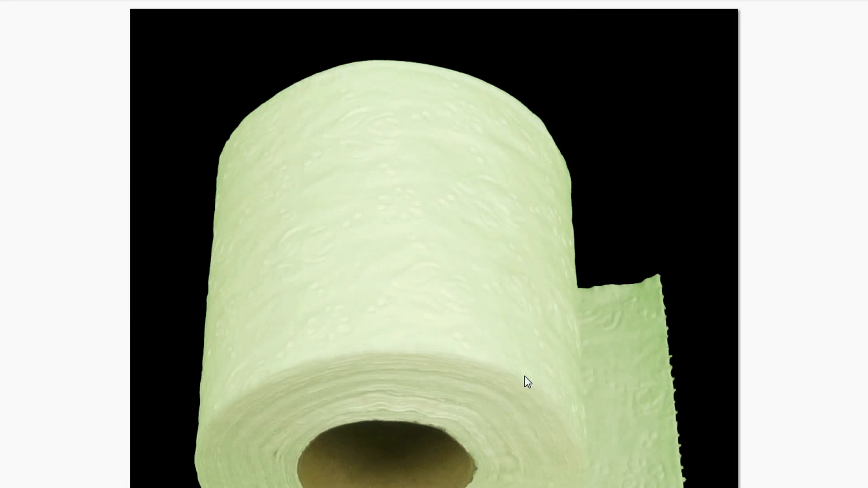
scroll(530, 382, up, 3)
scroll(527, 378, up, 3)
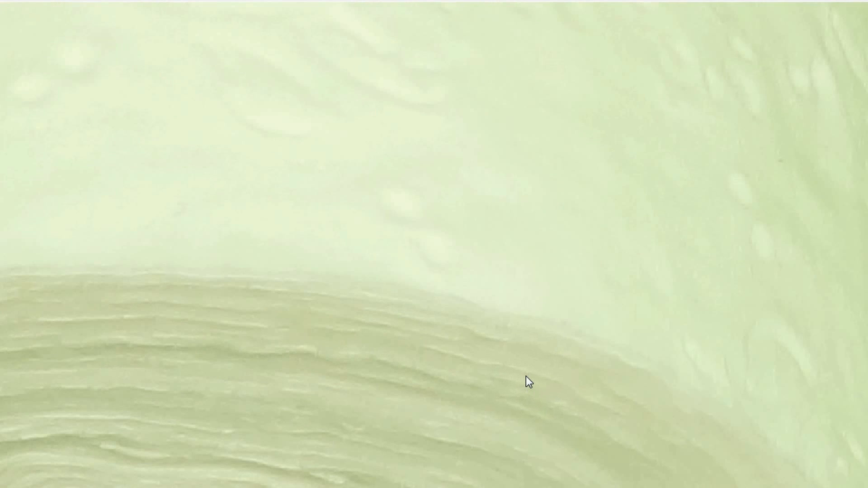
scroll(524, 375, down, 3)
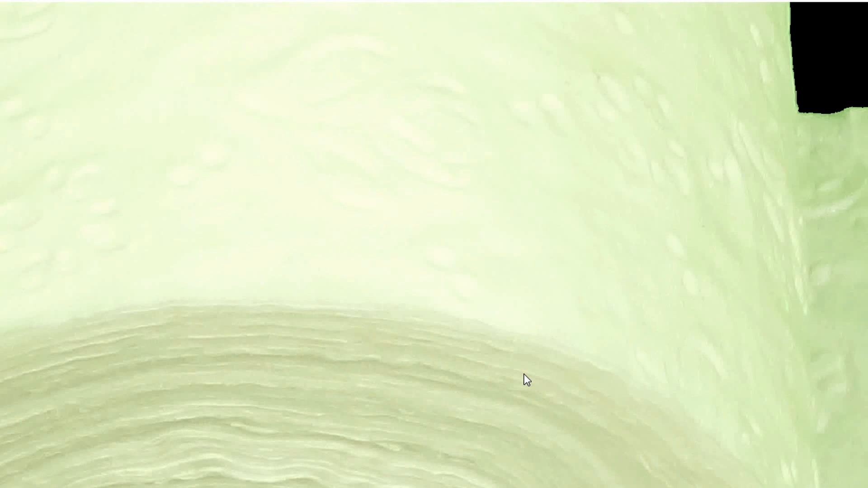
scroll(401, 380, down, 2)
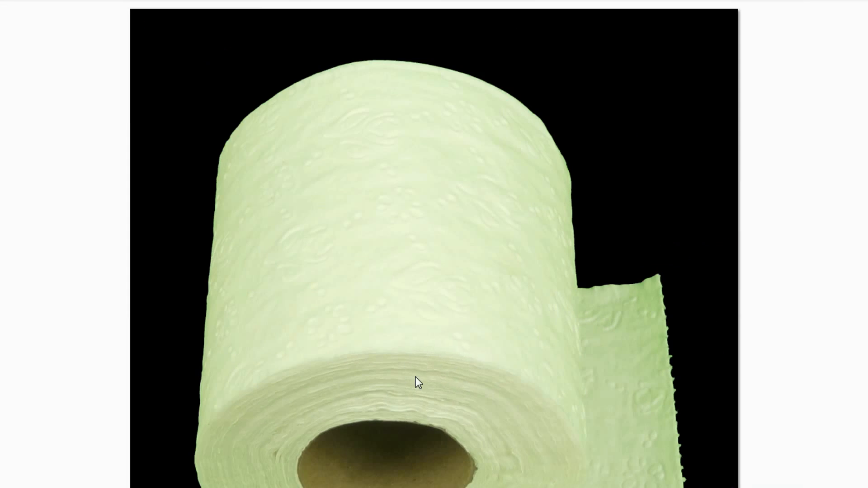
key(alt+F4)
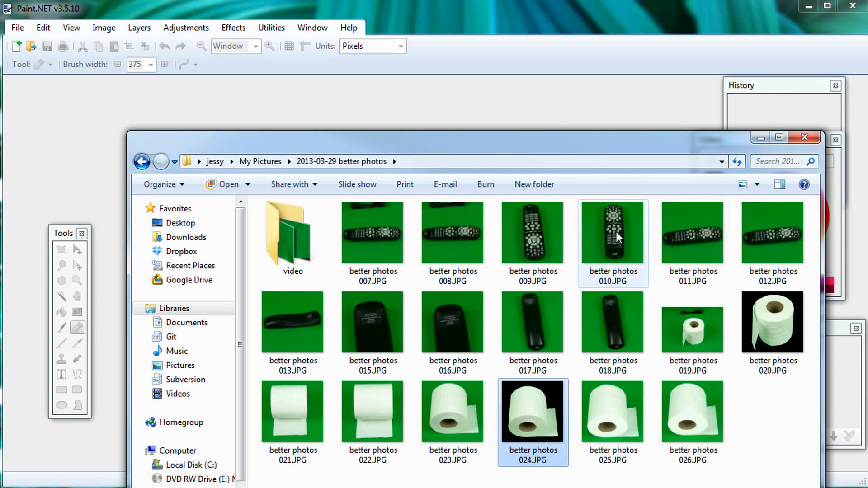
mouse_move(617, 231)
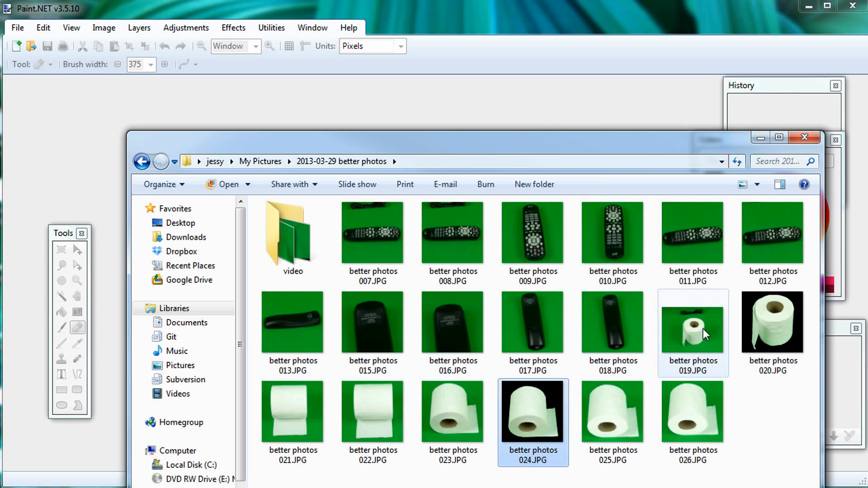
mouse_move(698, 336)
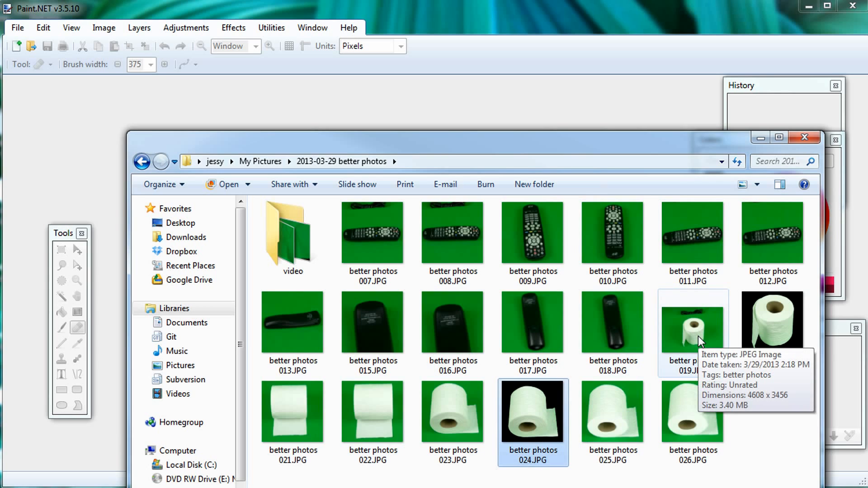
click(698, 334)
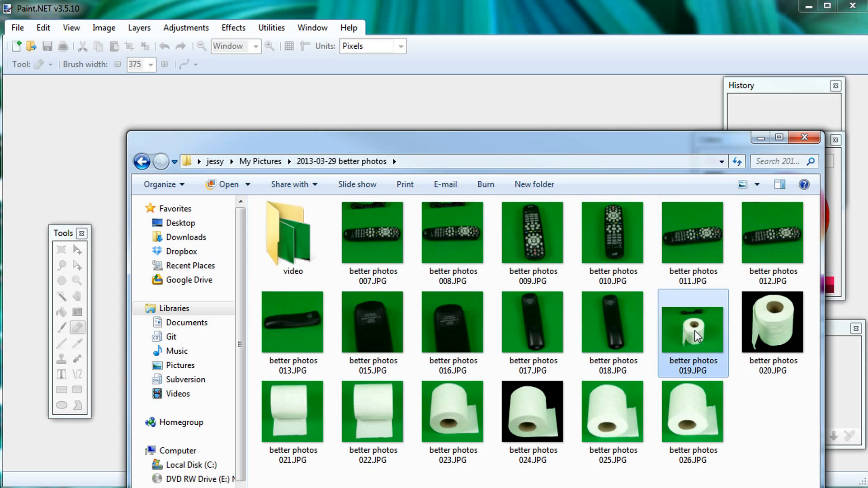
key(Return)
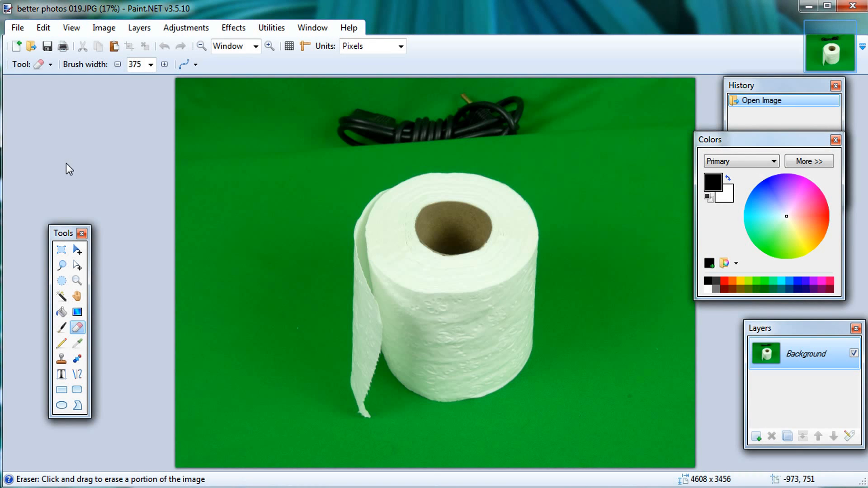
key(alt+Tab)
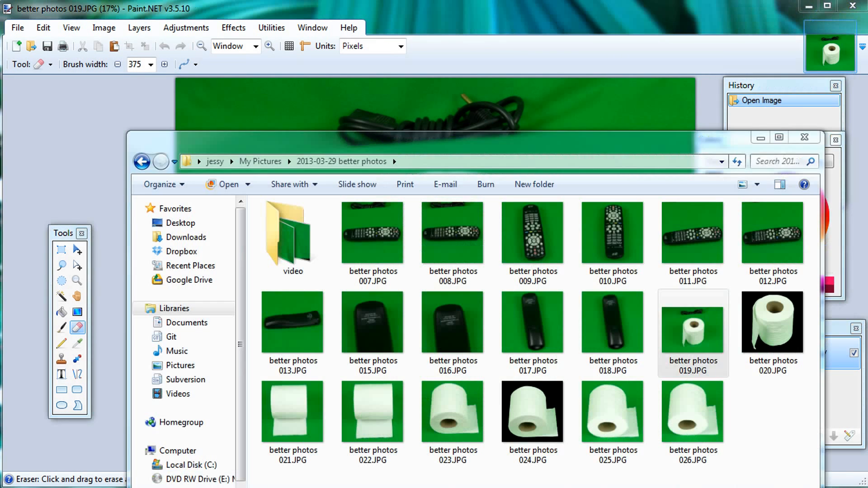
right_click(691, 318)
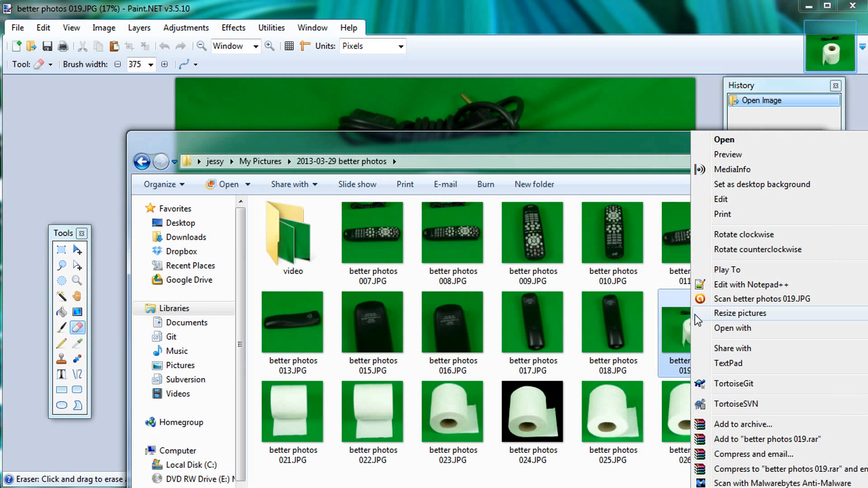
click(851, 28)
- Open better photos 019.JPG from Windows Explorer in Windows Live Photo Gallery and bring up its editing view
key(alt+Tab)
right_click(691, 330)
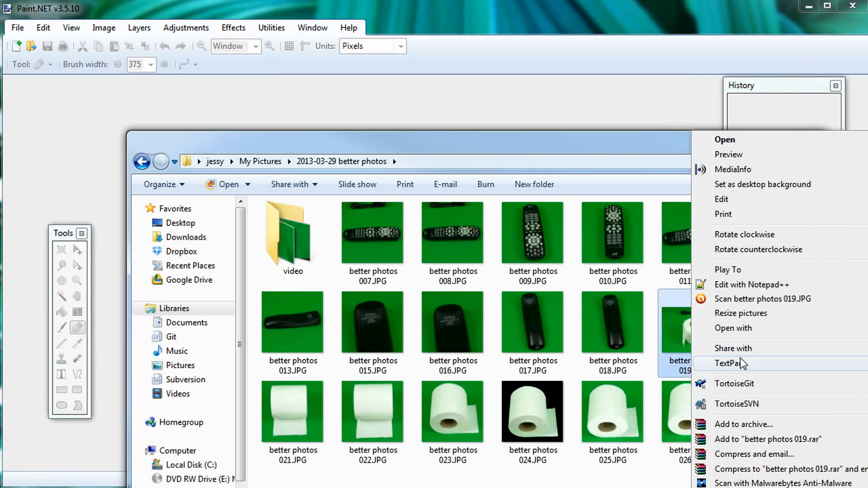
mouse_move(745, 333)
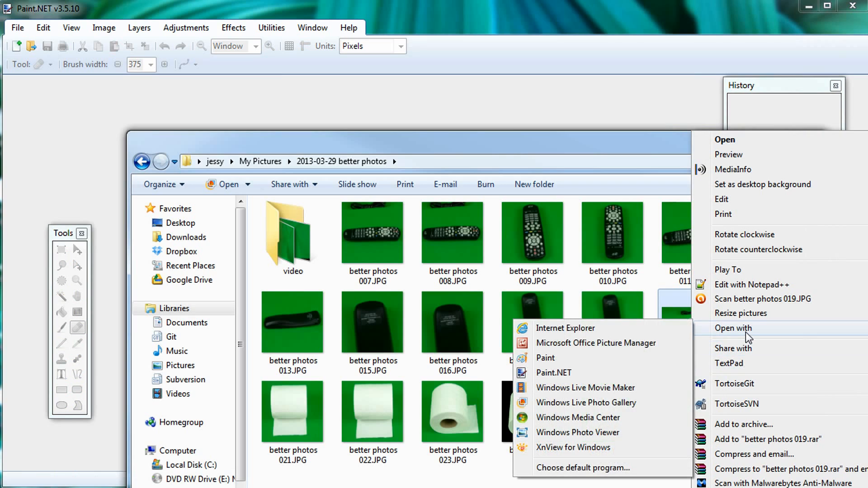
click(571, 405)
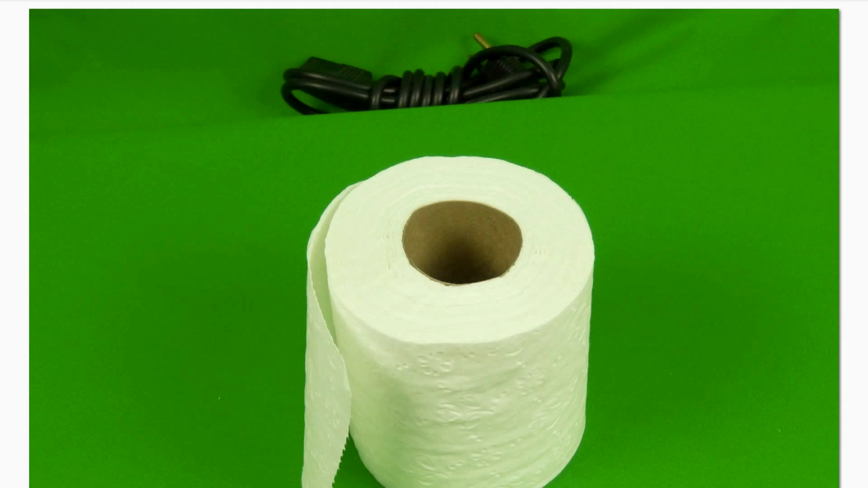
click(105, 64)
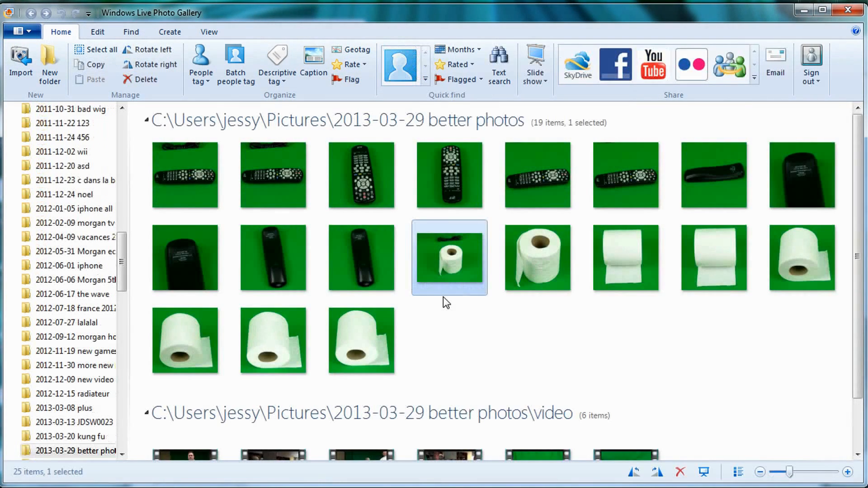
double_click(455, 261)
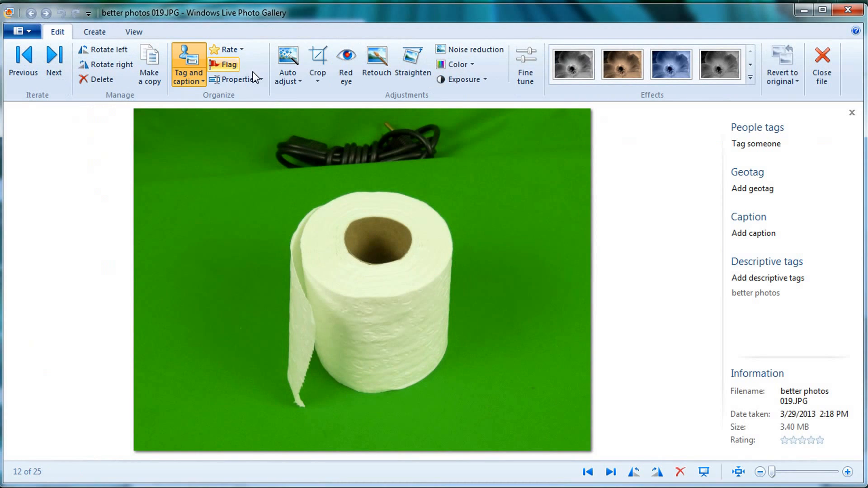
- Crop better photos 019.JPG to a square frame tightly around the roll, excluding the black cable, and close the gallery
click(319, 63)
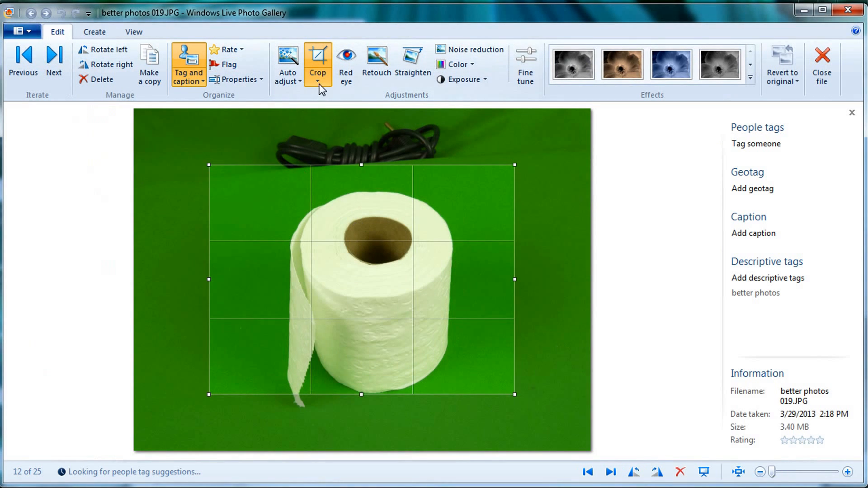
click(319, 82)
mouse_move(367, 115)
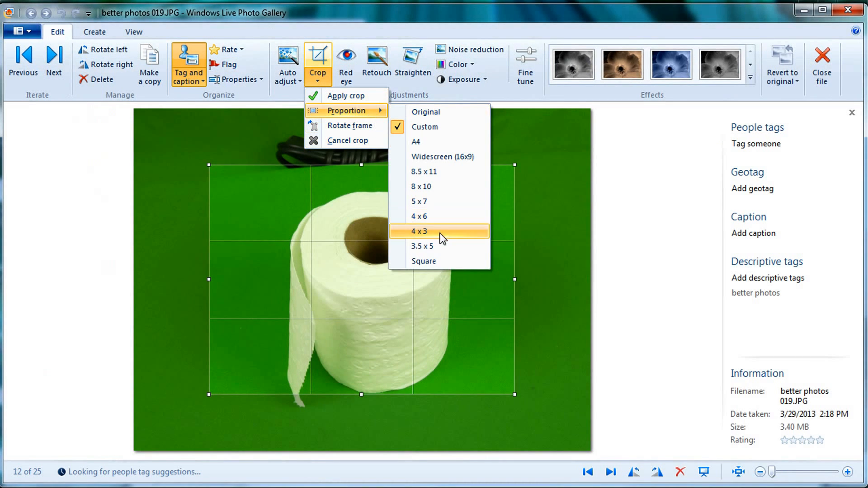
click(425, 261)
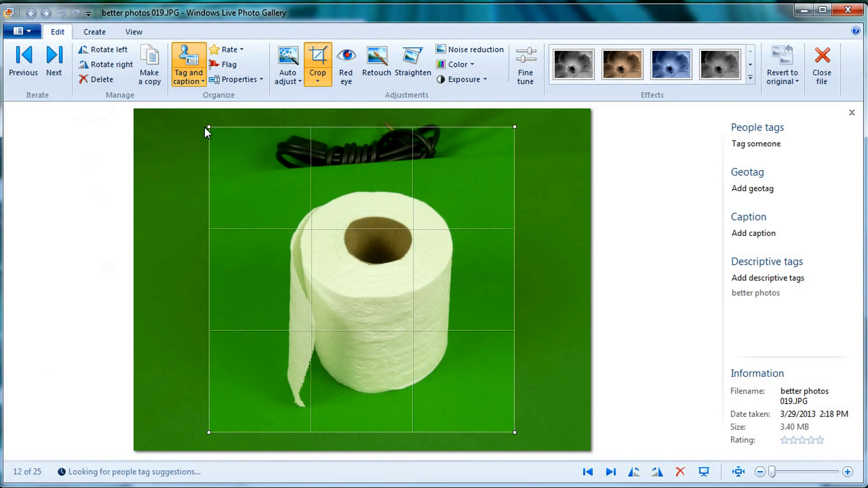
drag(208, 127, 279, 197)
drag(346, 253, 324, 237)
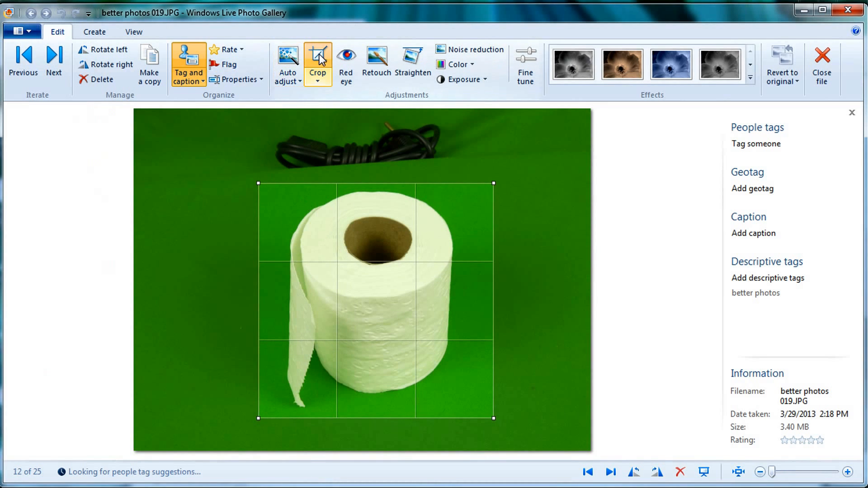
click(319, 57)
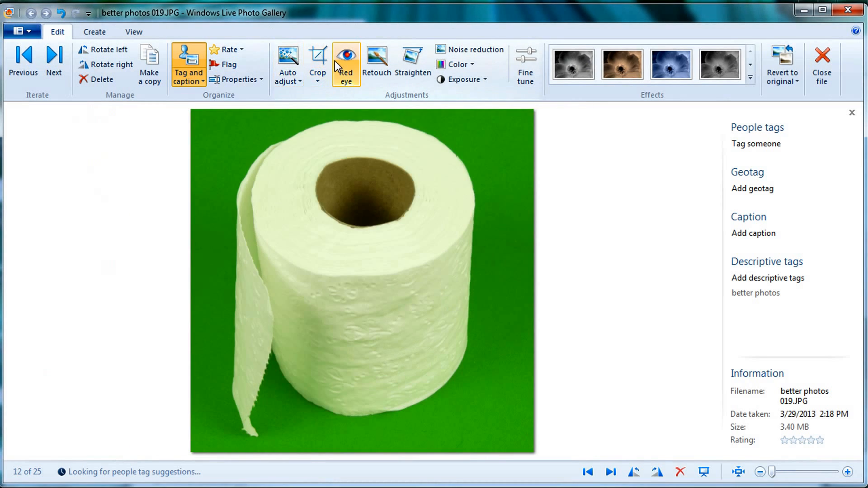
click(848, 10)
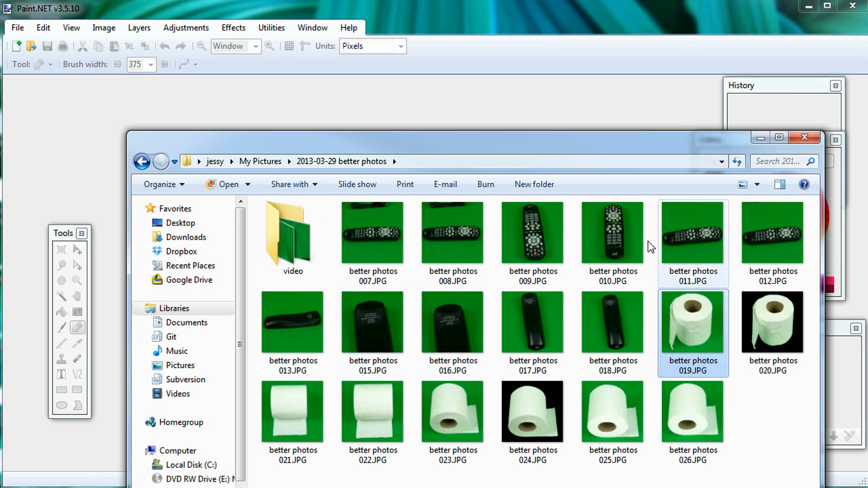
- Open better photos 009.JPG in Paint.NET and try to select the green background with Magic Wand at 47%, 28%, 35% and 41% tolerance
double_click(530, 230)
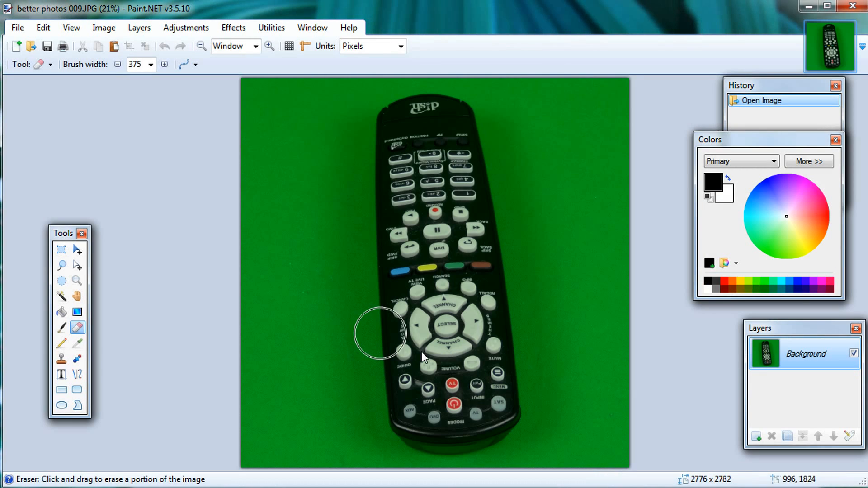
click(61, 296)
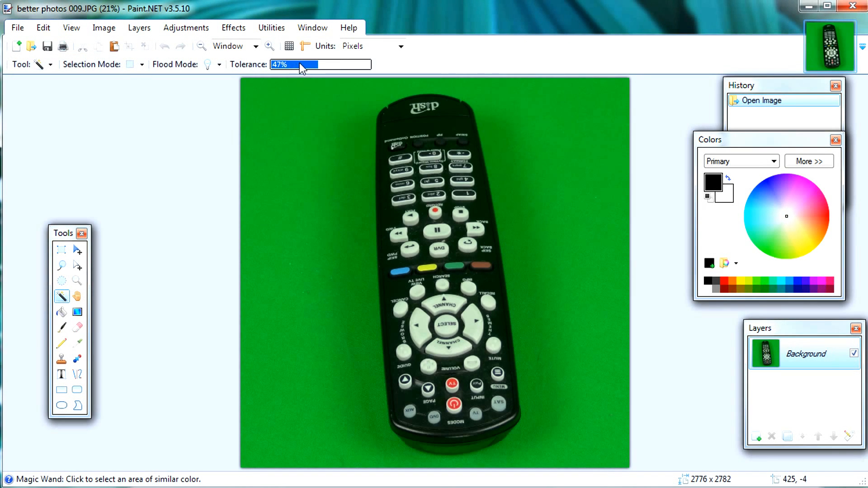
click(323, 173)
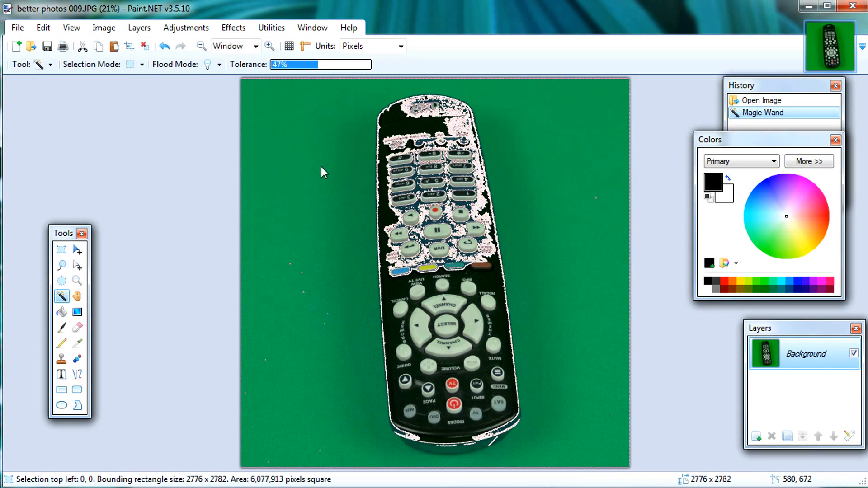
click(299, 64)
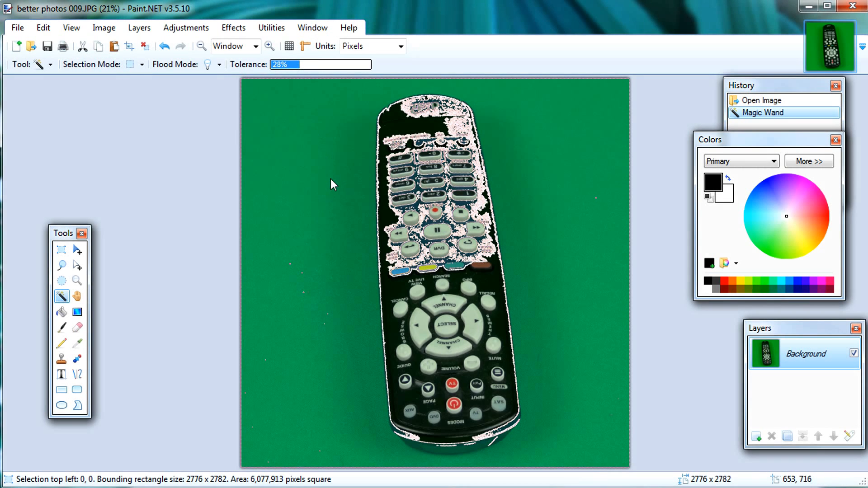
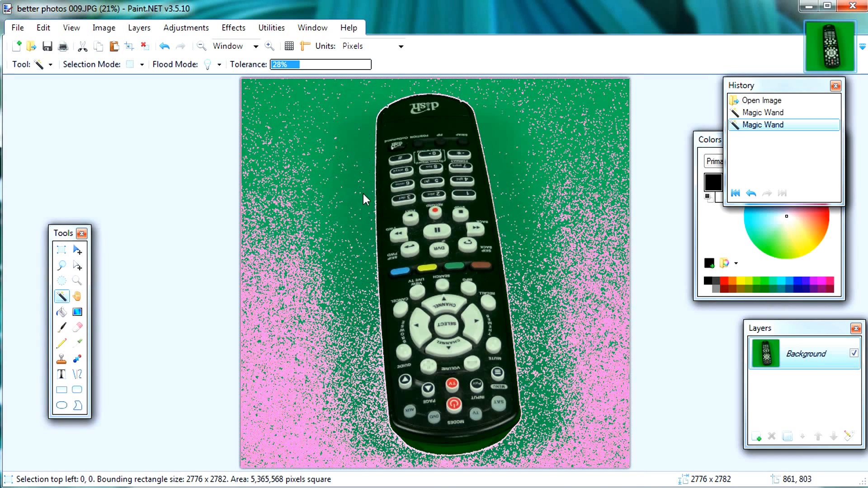
click(306, 64)
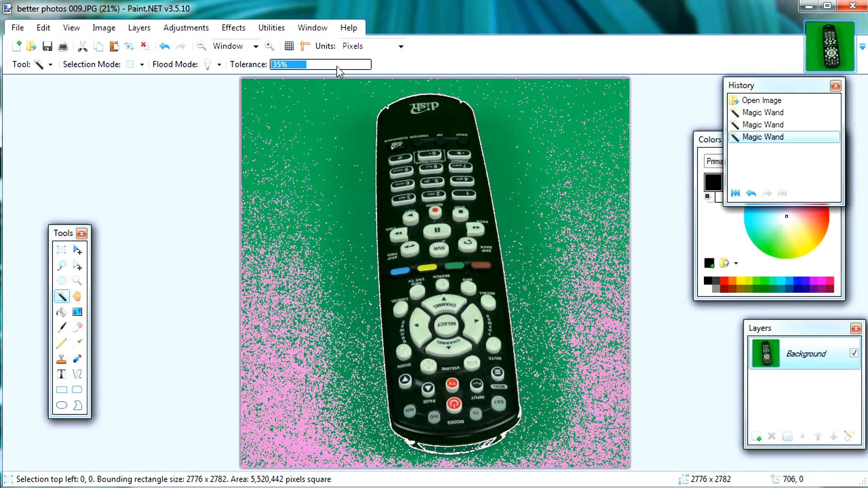
click(311, 64)
click(354, 180)
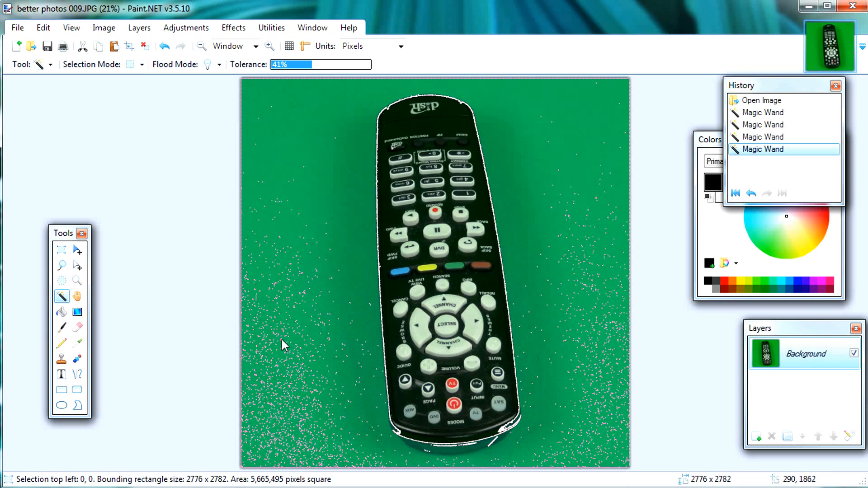
- Launch PhotoKey 5 Pro, close Paint.NET, fit the PhotoKey window across the screen and create a new project
key(super)
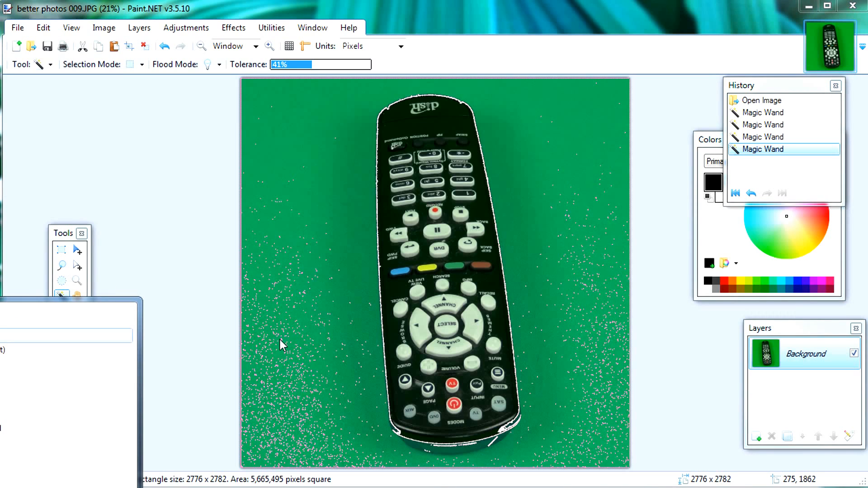
key(Escape)
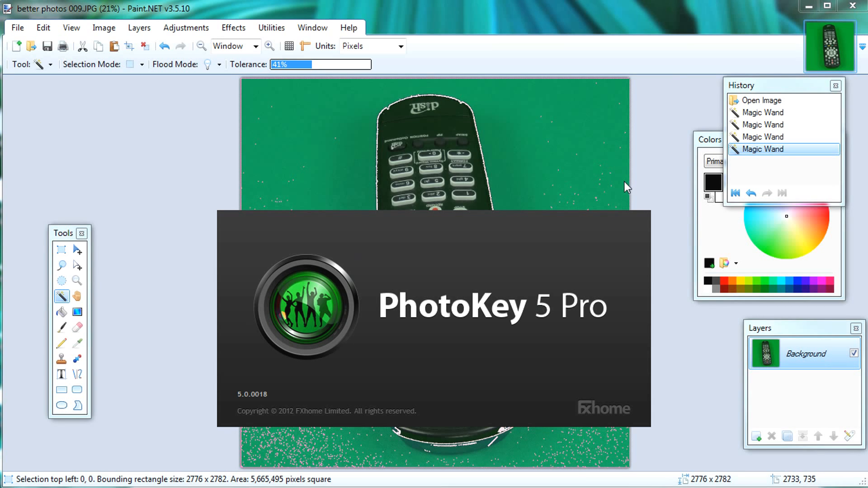
click(852, 8)
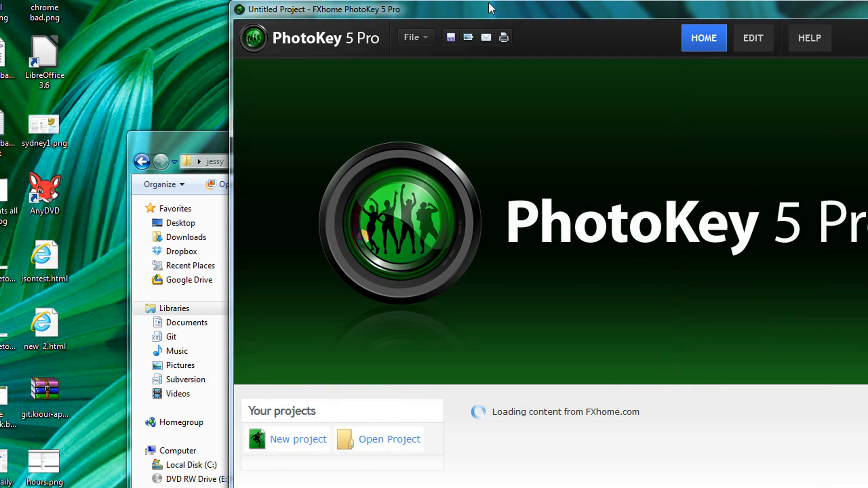
drag(489, 2, 280, 7)
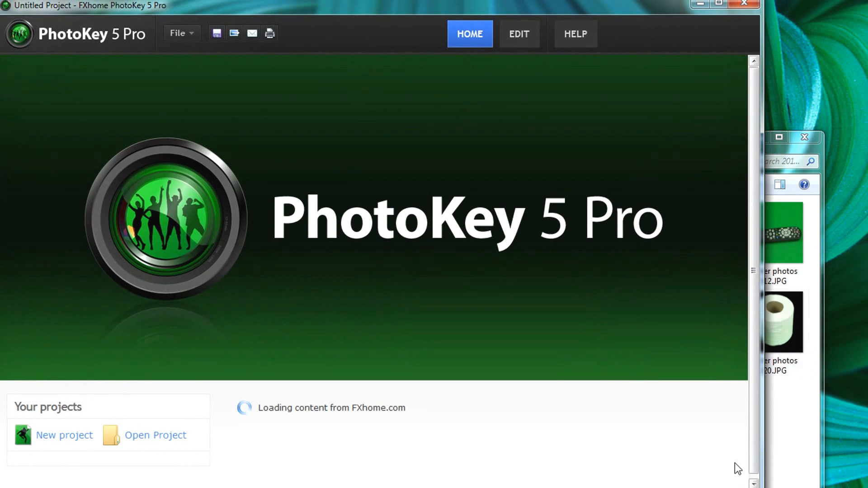
click(755, 485)
drag(763, 487, 866, 487)
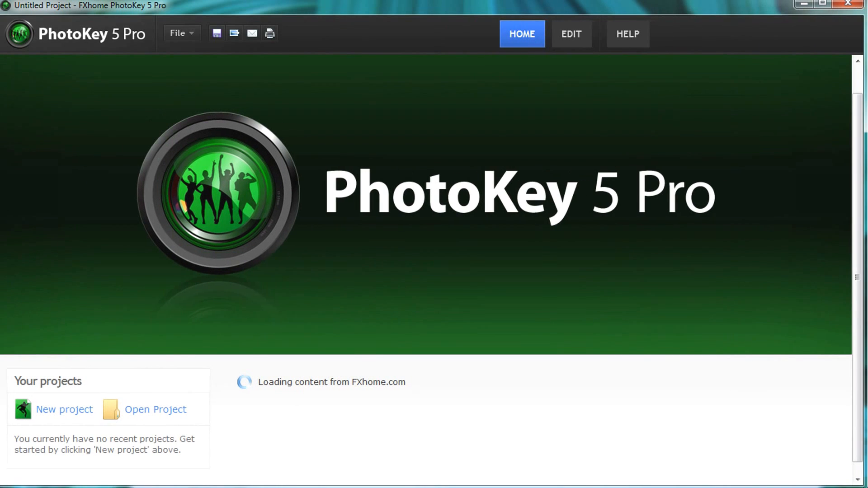
click(67, 408)
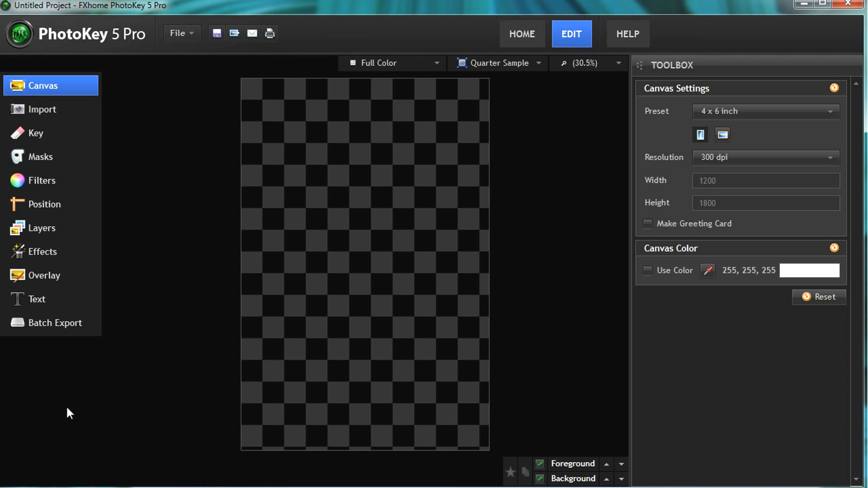
- Import better photos 009.JPG from Windows Explorer into the PhotoKey project as a foreground image
key(alt+Tab)
drag(531, 232, 432, 110)
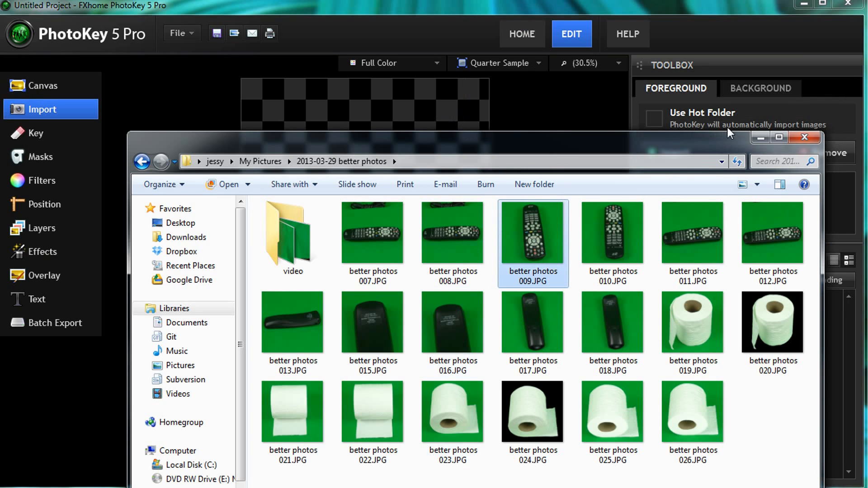
drag(604, 146, 826, 334)
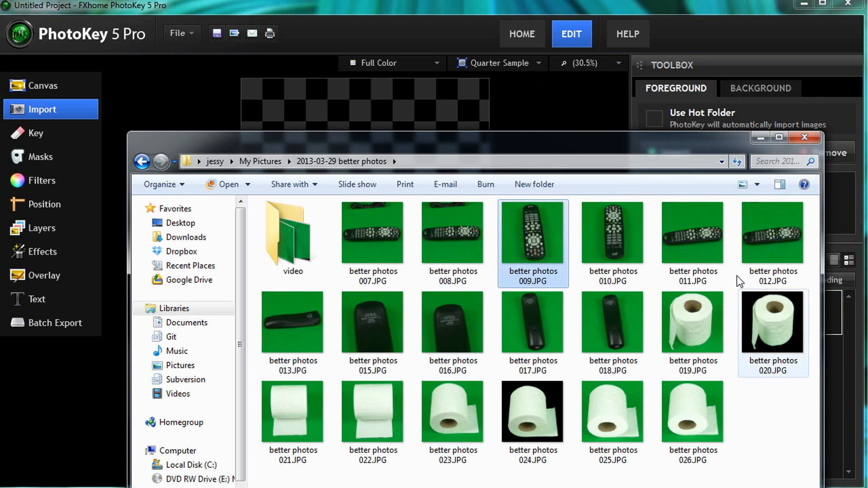
click(623, 7)
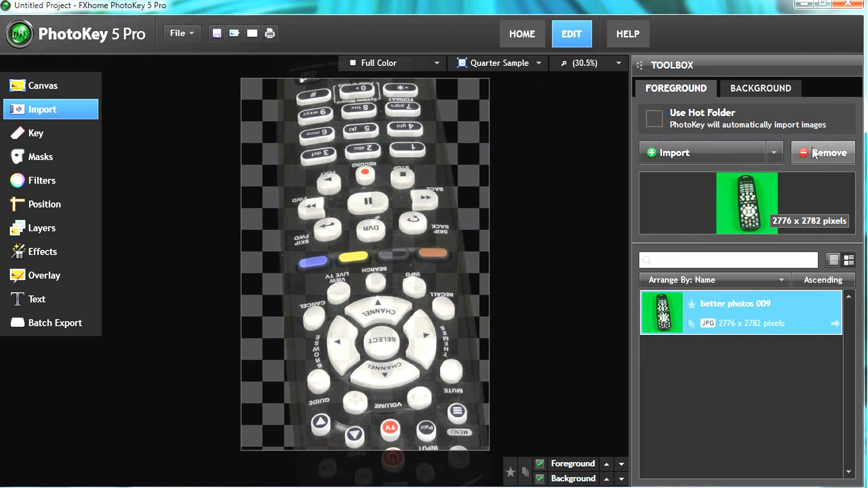
- Set the canvas preset to As foreground and enable the white 255, 255, 255 canvas color
click(18, 132)
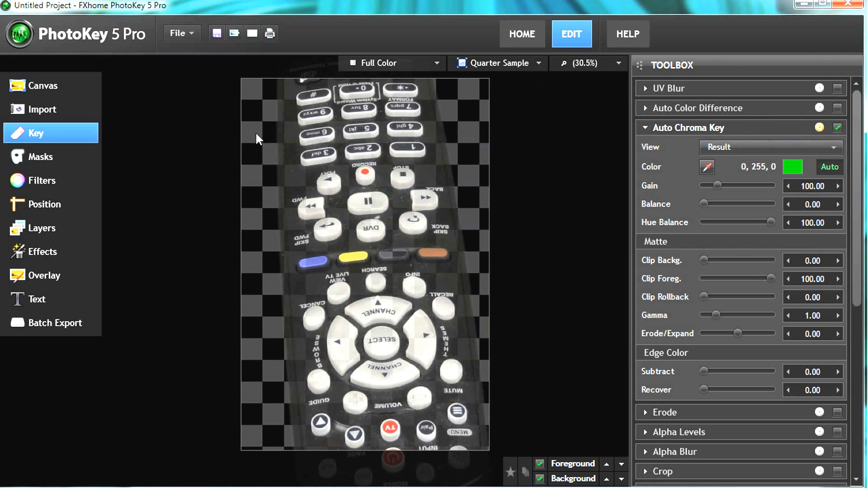
click(42, 109)
click(66, 85)
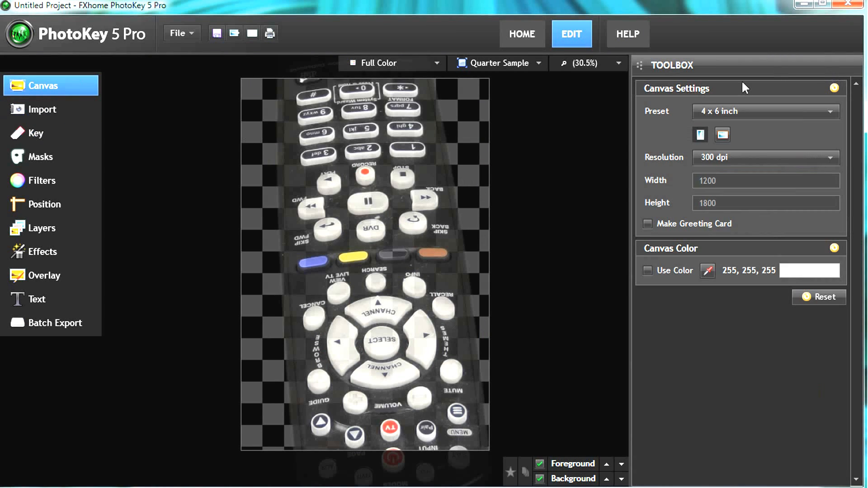
click(737, 112)
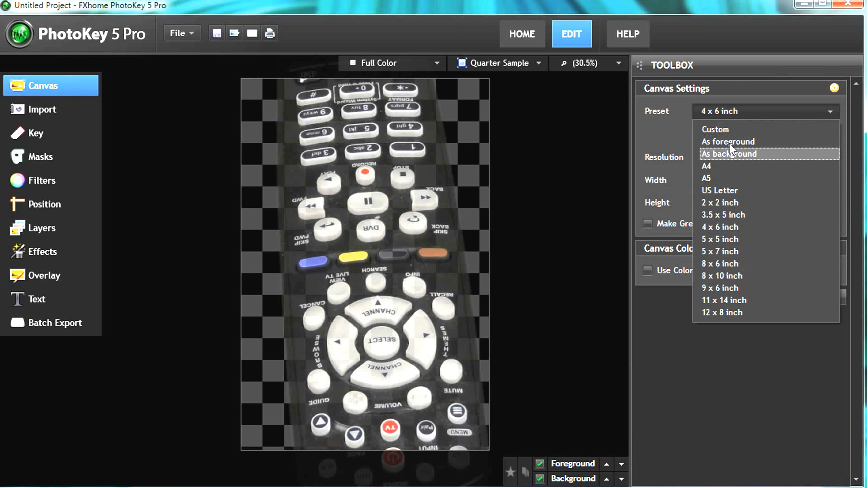
click(728, 142)
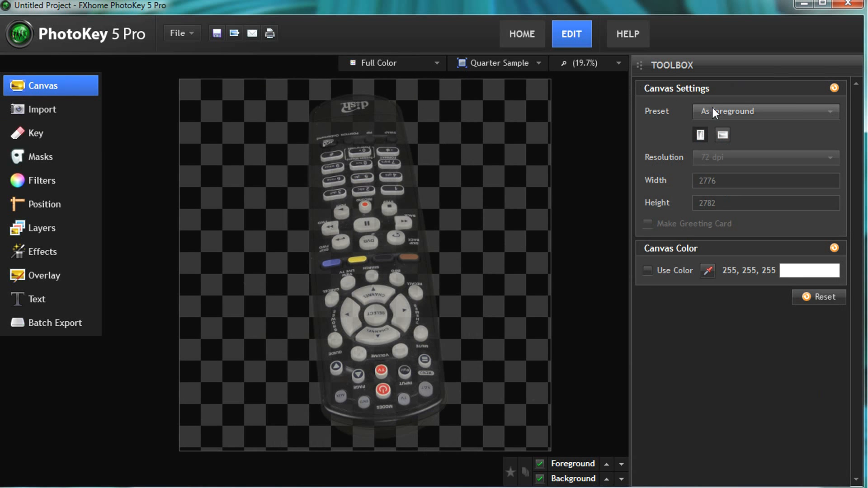
click(659, 272)
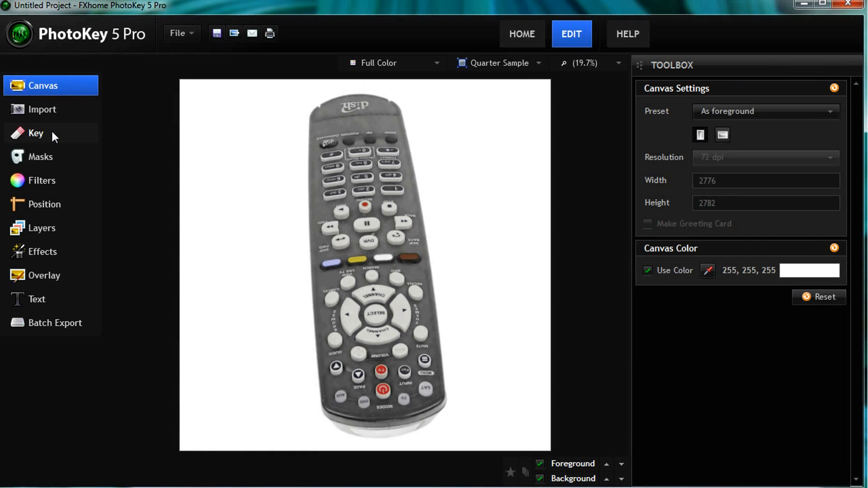
- In Foreground Alpha view, set the Auto Chroma Key matte's Clip Backg. to 8.25 and Clip Foreg. to 63.92
click(51, 135)
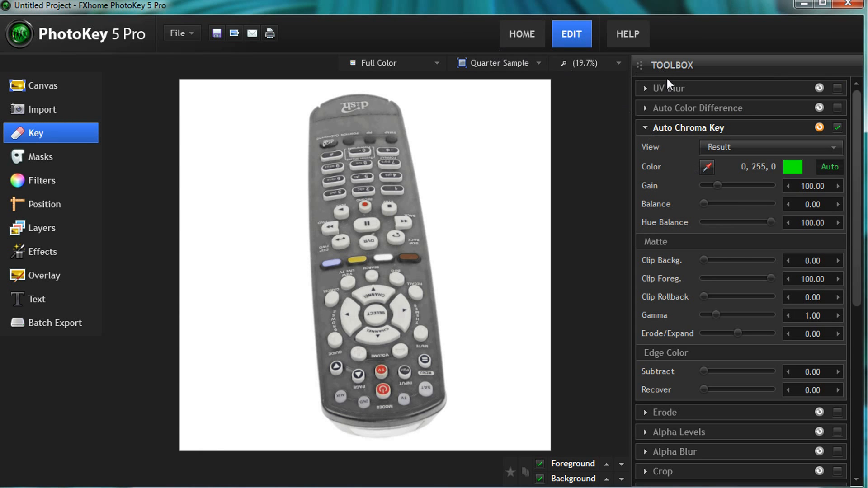
click(380, 61)
click(381, 83)
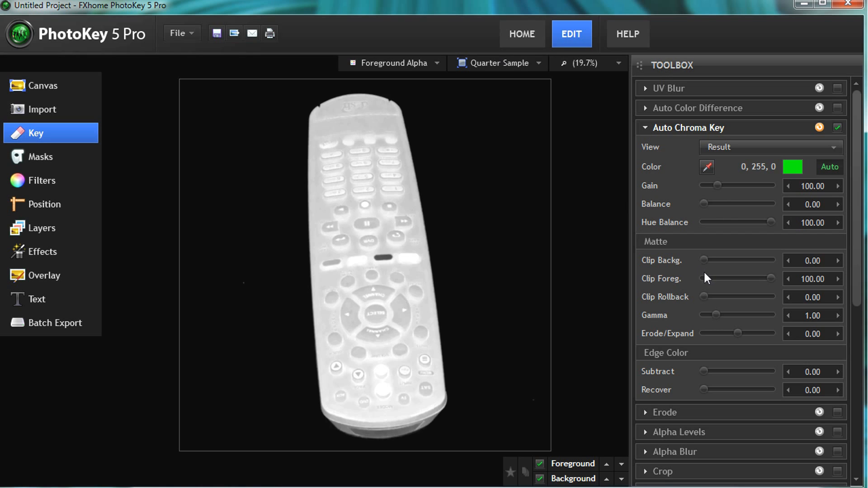
drag(772, 278, 746, 287)
drag(704, 259, 796, 279)
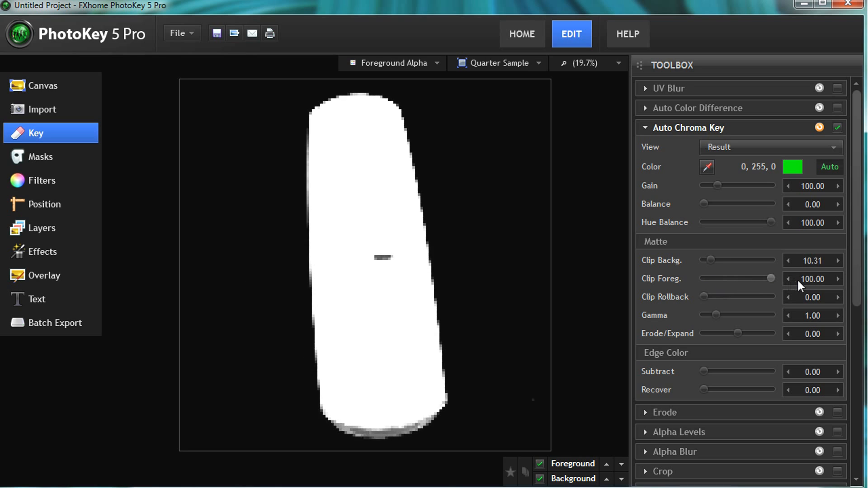
mouse_move(712, 261)
mouse_down()
mouse_move(758, 262)
mouse_move(711, 264)
mouse_up()
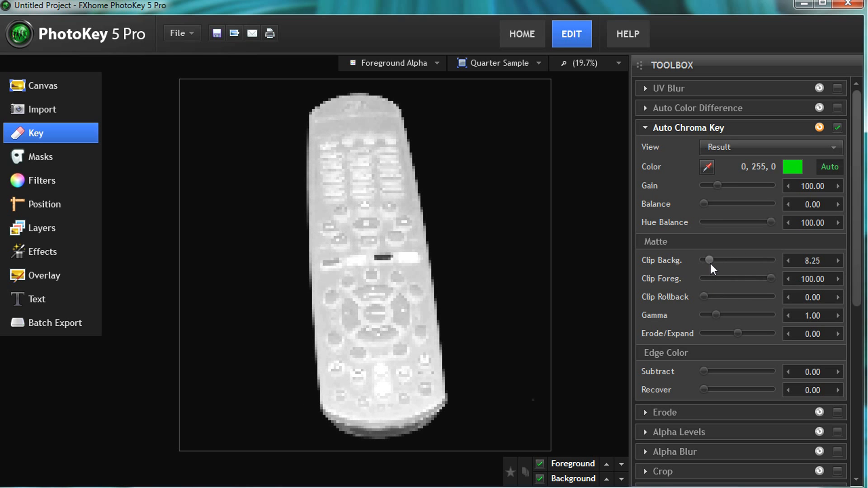
drag(769, 278, 752, 281)
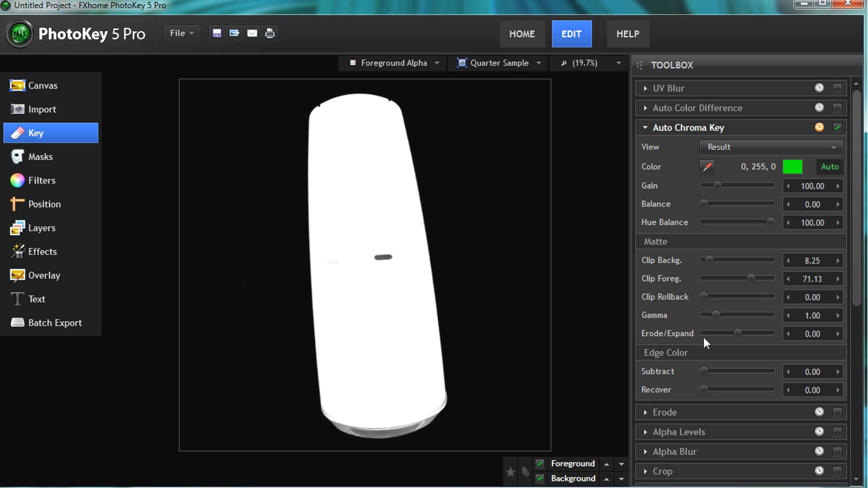
drag(749, 279, 746, 279)
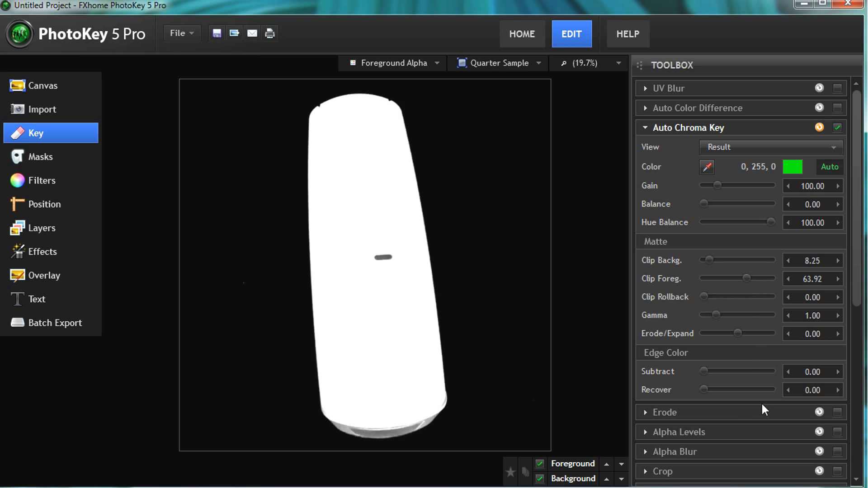
- Switch the preview to Full Color to check the keyed remote against the white canvas
click(401, 62)
click(397, 79)
click(390, 62)
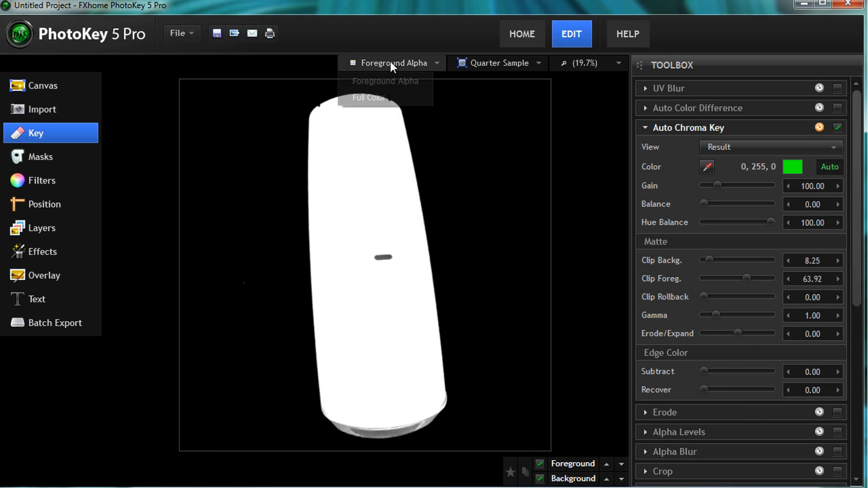
click(401, 99)
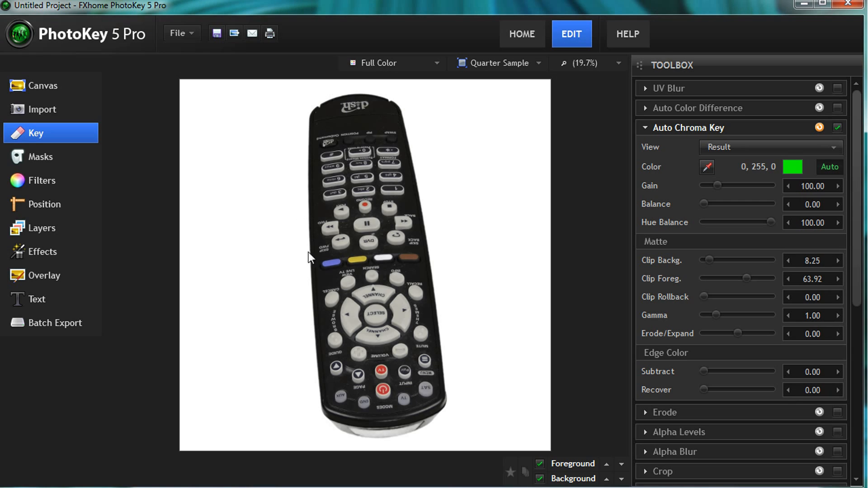
- Set Clip Foreg. to 30.93 while viewing the Foreground Alpha, and return the preview to Full Color
click(376, 61)
click(395, 83)
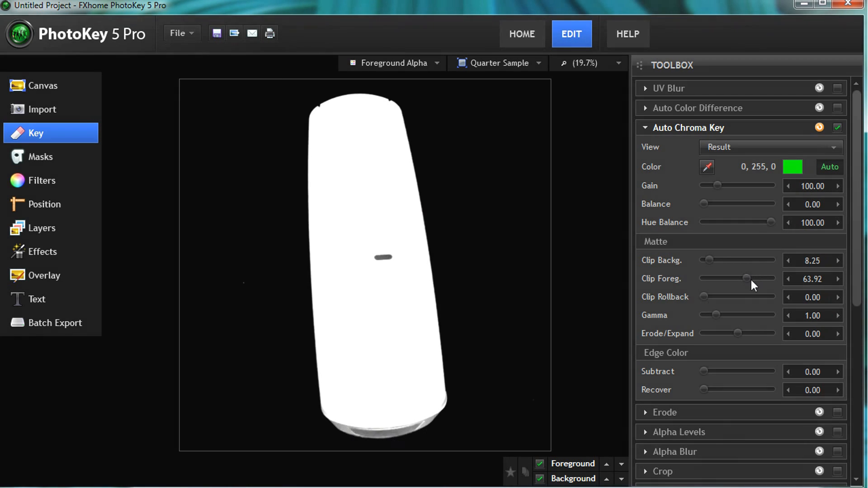
drag(747, 278, 723, 281)
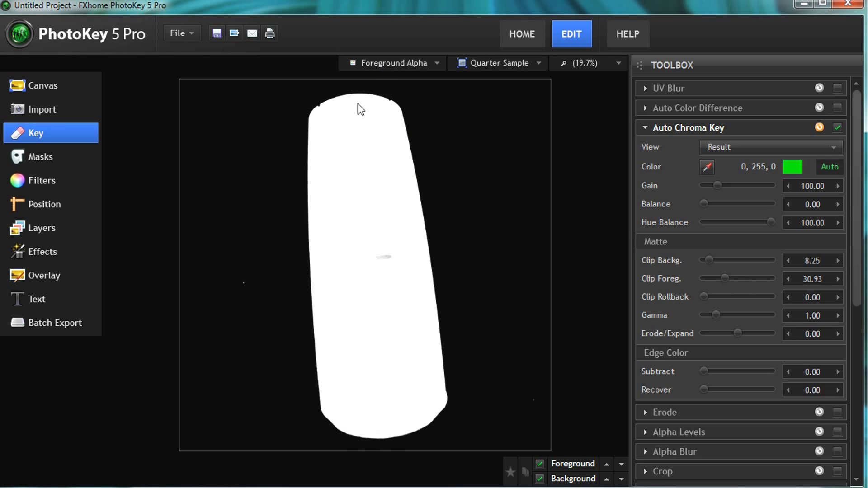
click(372, 62)
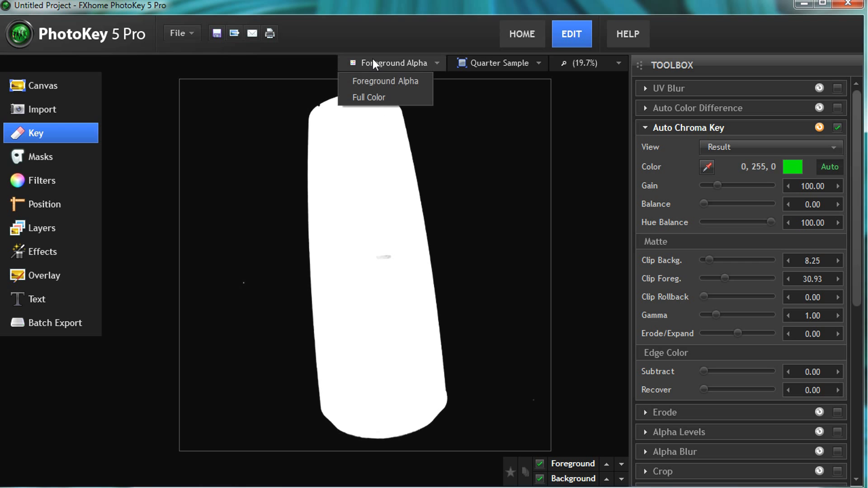
click(369, 97)
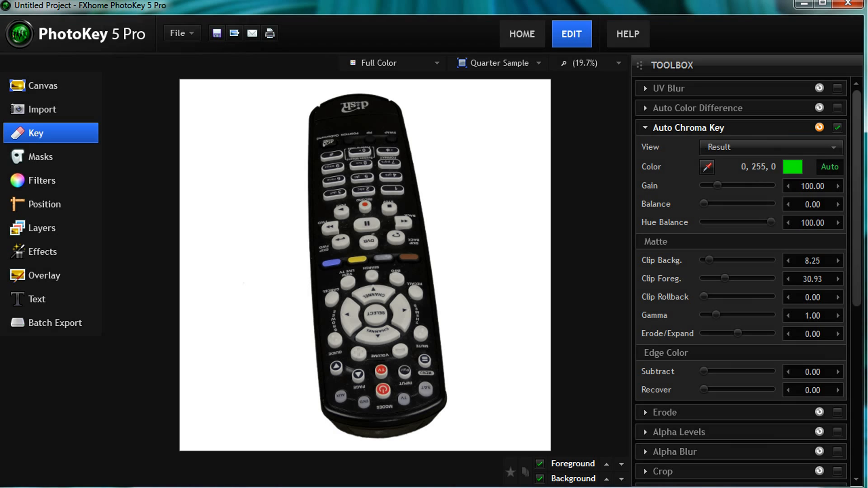
- Switch to Windows Explorer and open better photos 009.JPG in Paint.NET
key(alt+Tab)
right_click(525, 229)
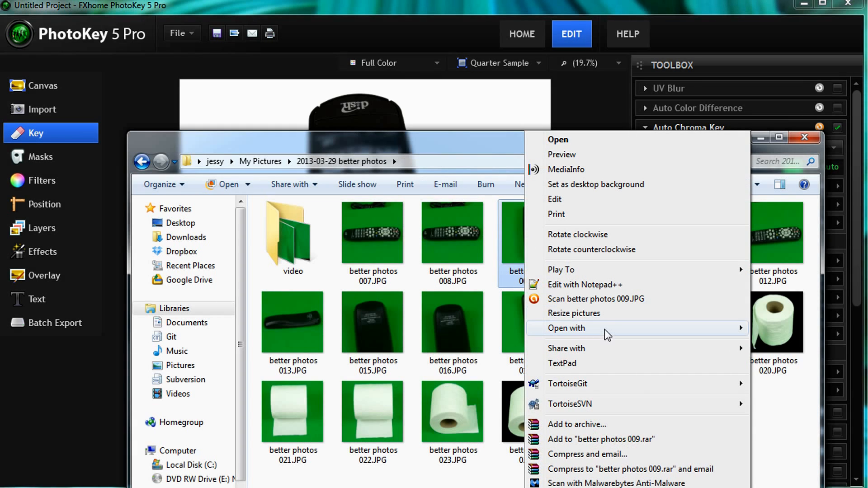
mouse_move(609, 327)
click(794, 377)
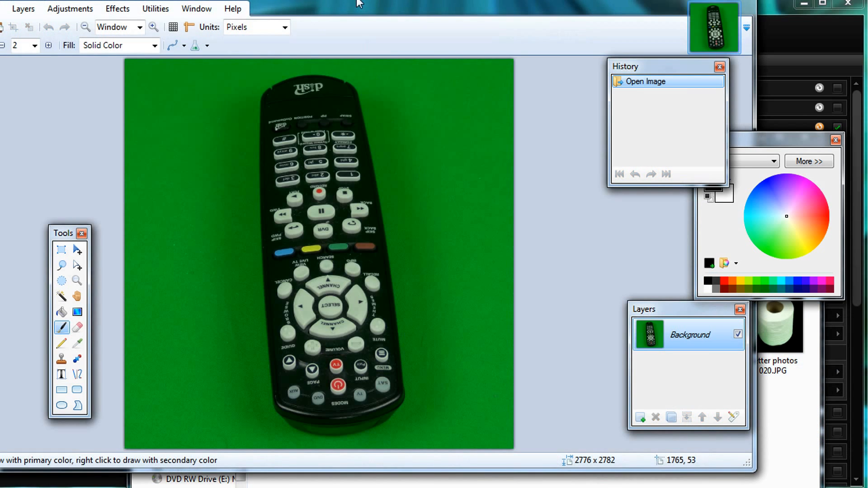
- Reposition and enlarge the Paint.NET window so the whole remote photo and its toolbars fit on screen
drag(361, 0, 506, 12)
mouse_move(449, 18)
mouse_down()
mouse_move(571, 3)
mouse_move(553, 9)
mouse_move(560, 7)
mouse_up()
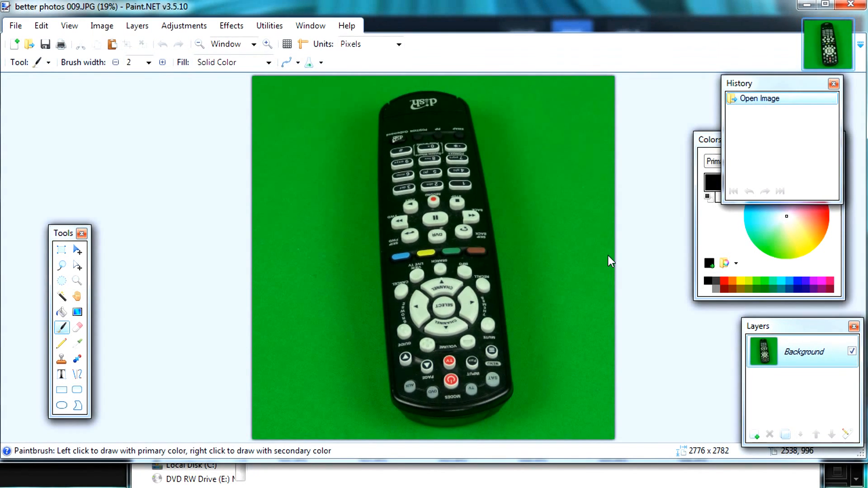
drag(584, 463, 593, 487)
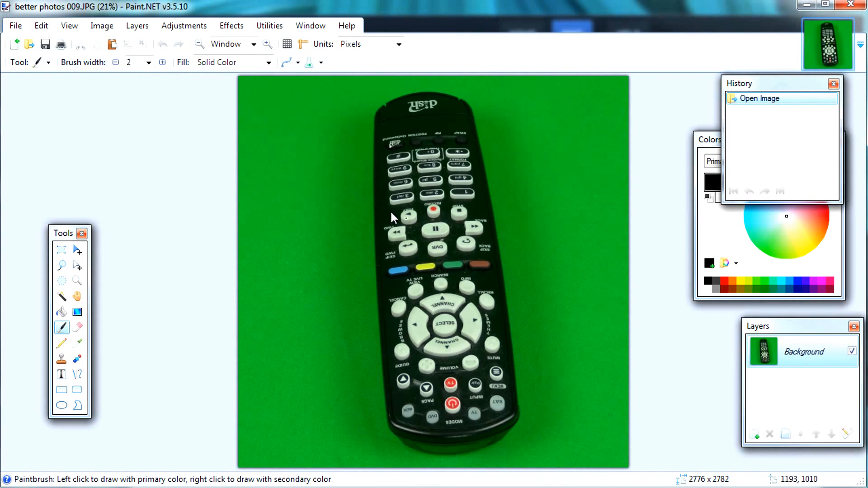
- Select the green background around the upright remote with the Magic Wand at 41% tolerance and erase it
click(62, 296)
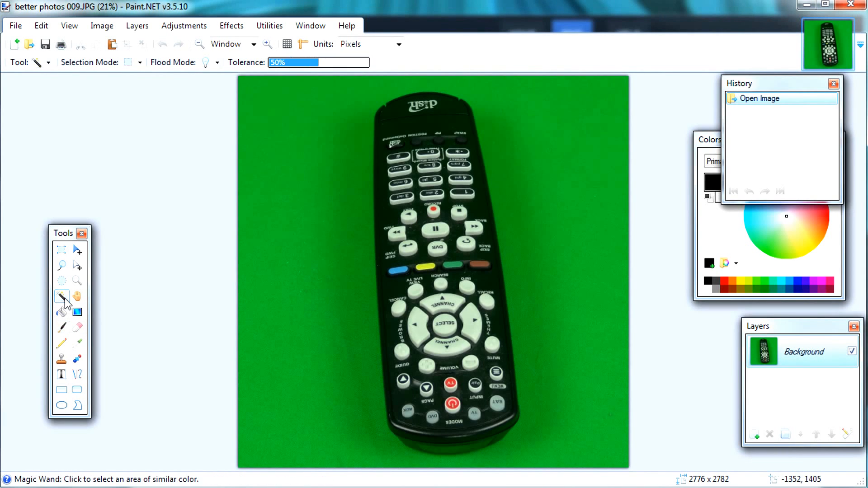
click(310, 63)
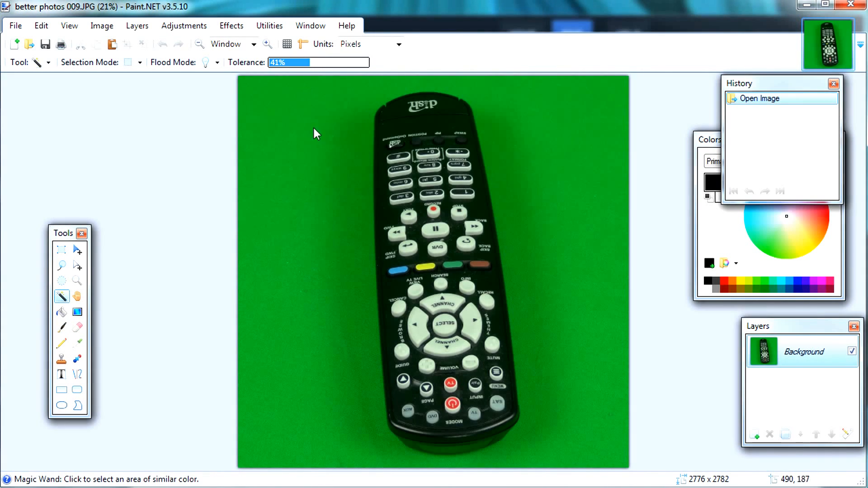
click(314, 195)
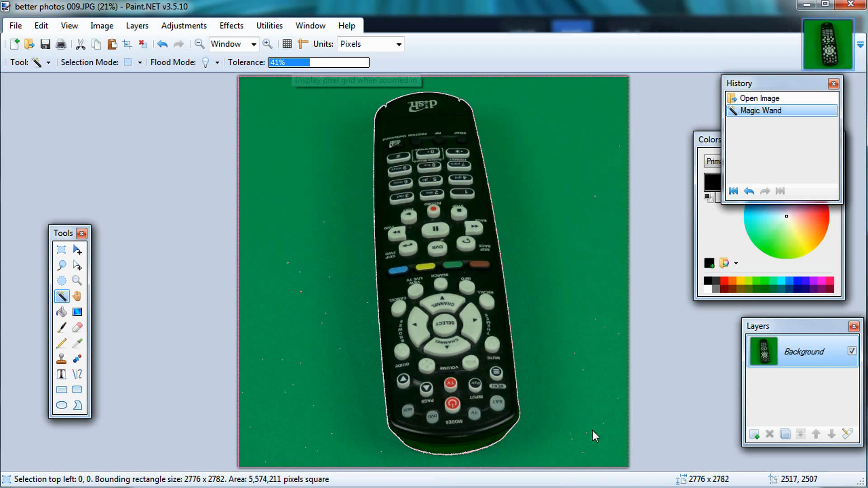
key(Delete)
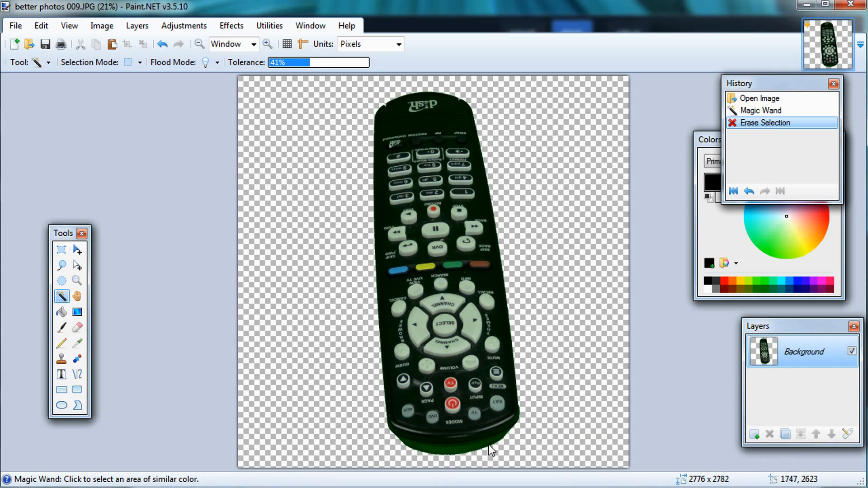
- Add a new layer beneath the remote layer and fill it with white using the Paint Bucket
click(755, 434)
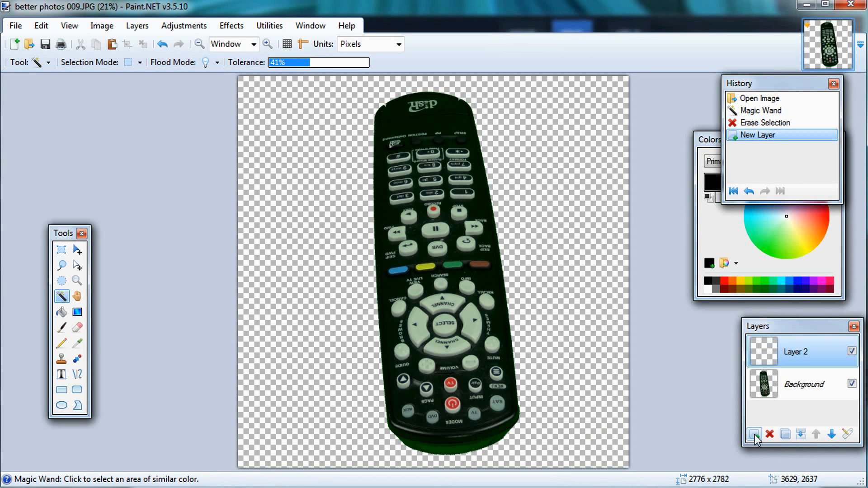
click(831, 434)
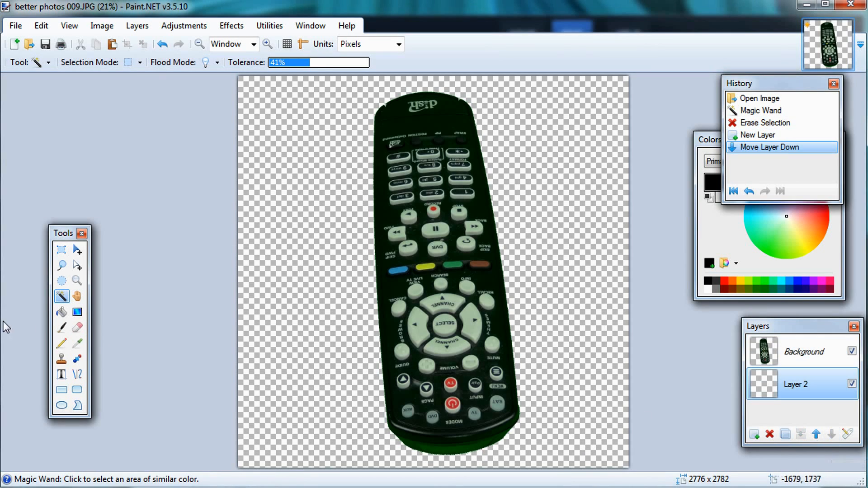
click(61, 312)
click(698, 140)
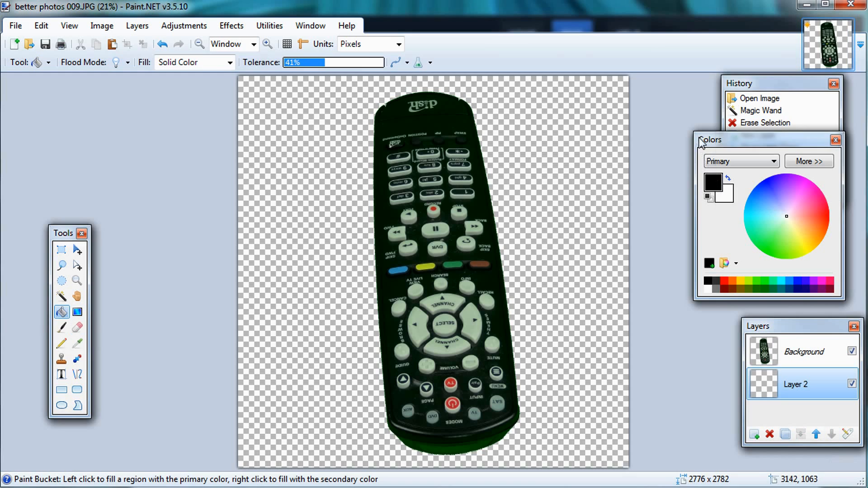
click(728, 178)
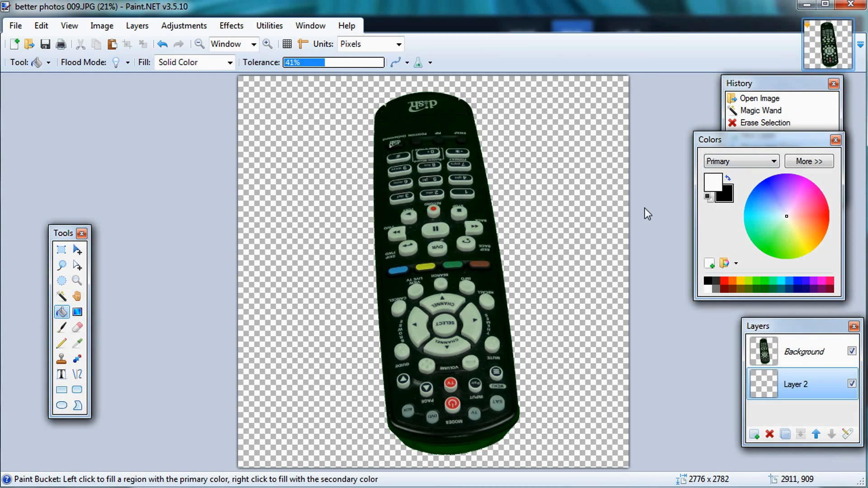
click(520, 287)
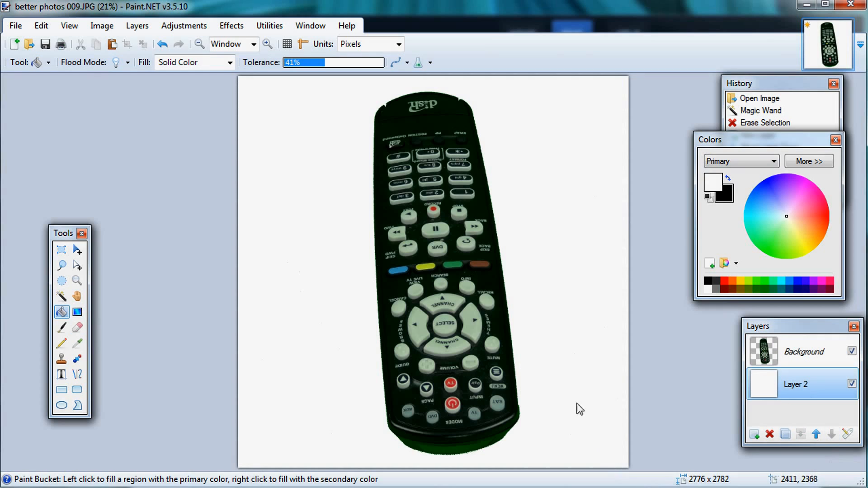
- Erase the stray specks beside the remote on the Background layer with the Eraser at brush width 500
click(76, 329)
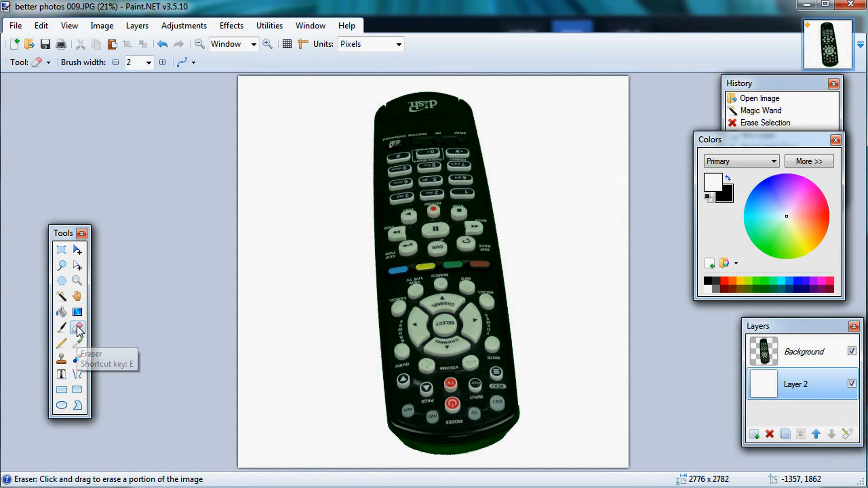
click(805, 353)
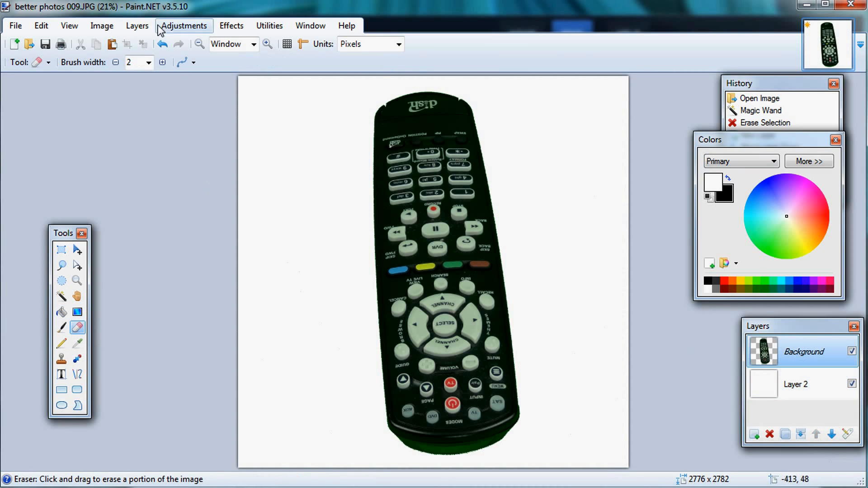
click(149, 63)
scroll(166, 351, down, 10)
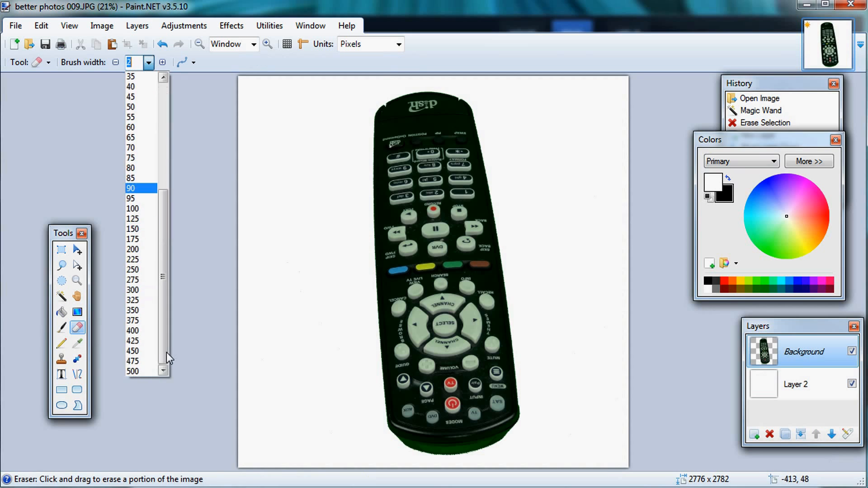
click(142, 370)
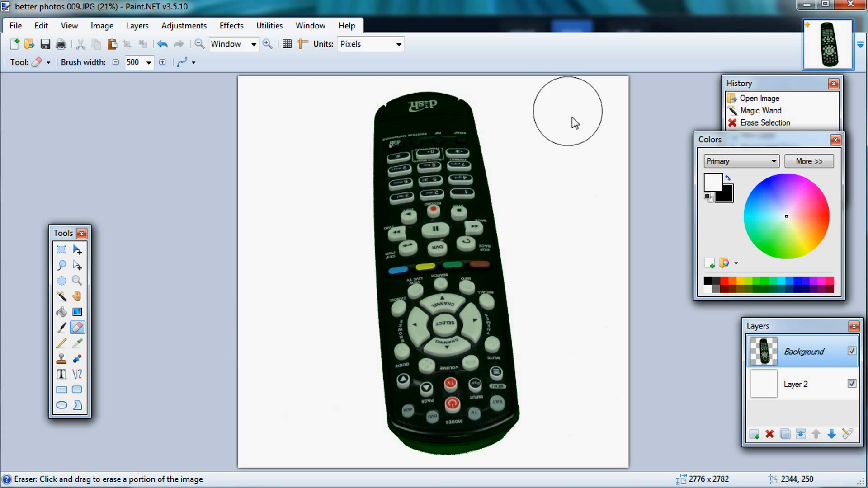
drag(614, 409, 607, 380)
mouse_move(595, 306)
mouse_down()
mouse_move(598, 405)
mouse_move(588, 345)
mouse_move(604, 406)
mouse_up()
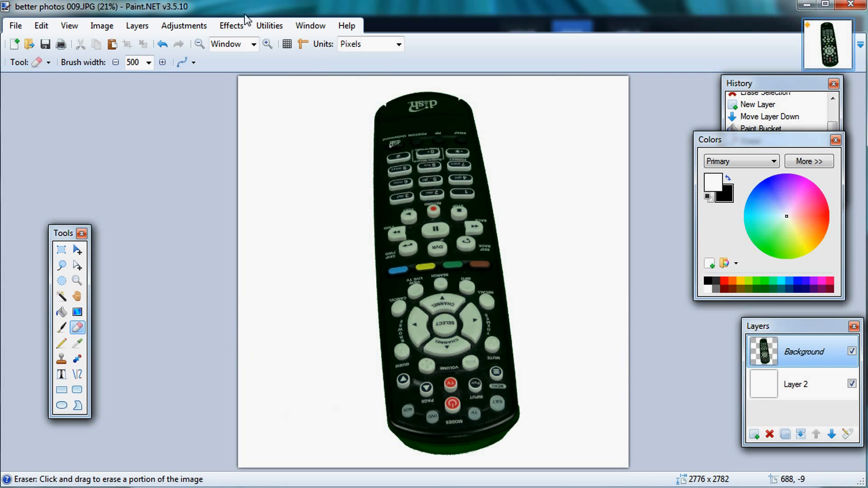
drag(331, 108, 316, 107)
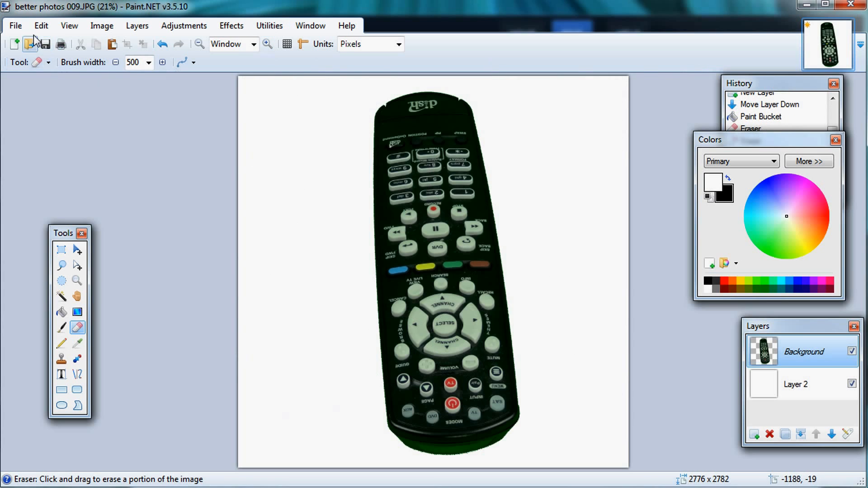
- Save the image as better photos 009.jpg in JPEG format at quality 100, replacing the existing file and flattening the layers
click(16, 26)
click(50, 134)
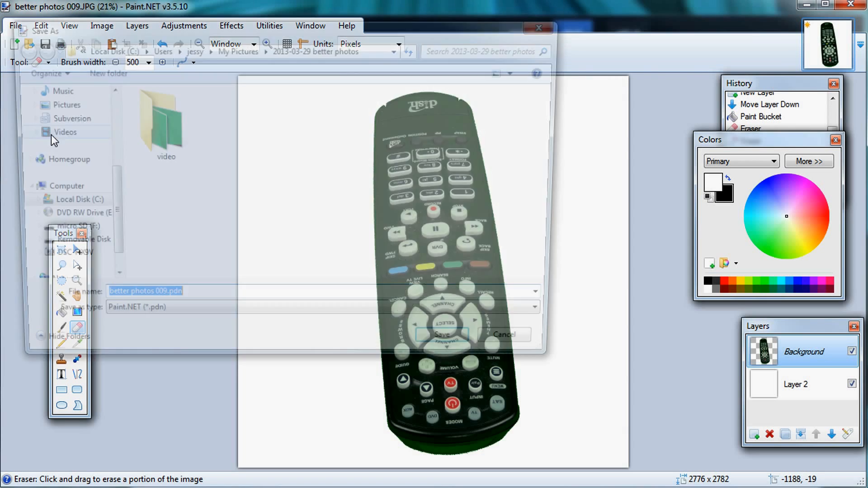
click(392, 320)
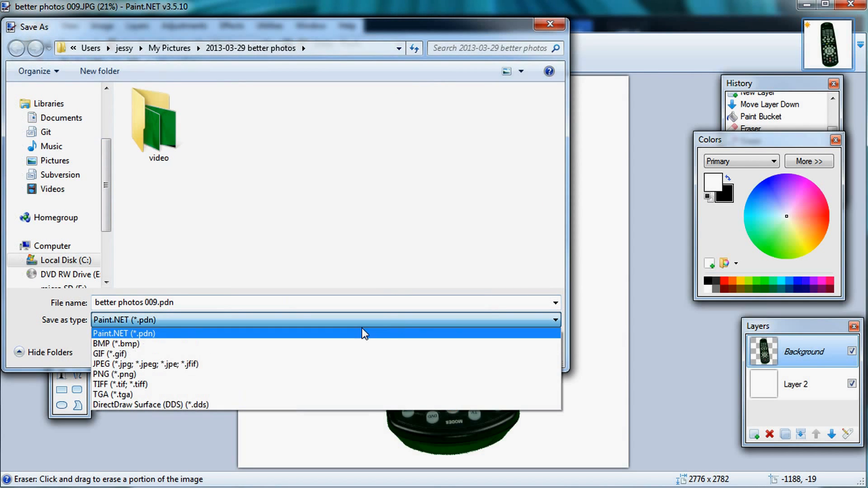
click(237, 365)
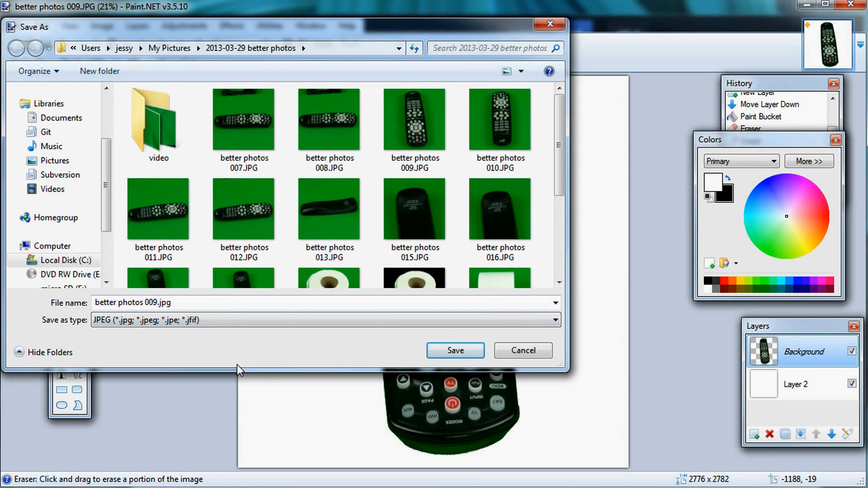
click(458, 350)
click(473, 313)
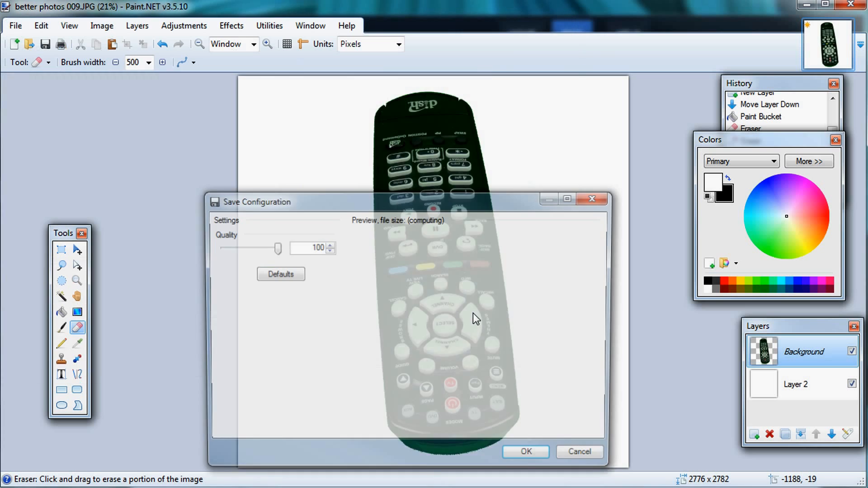
click(526, 456)
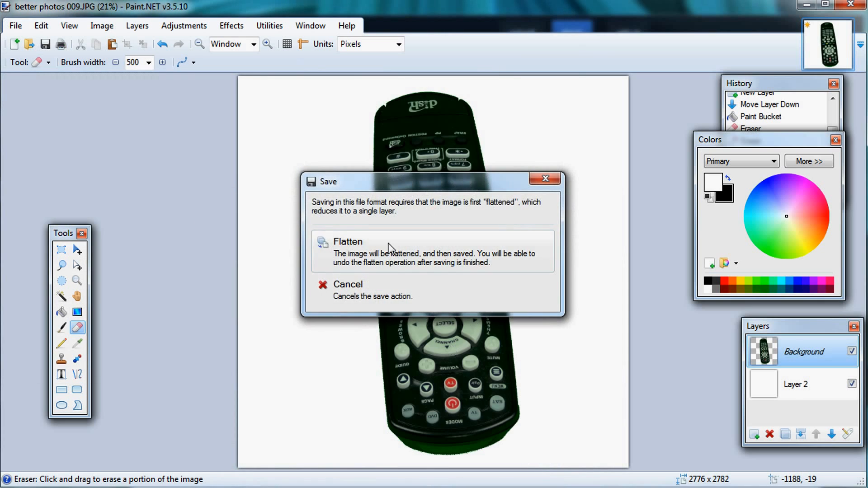
click(388, 242)
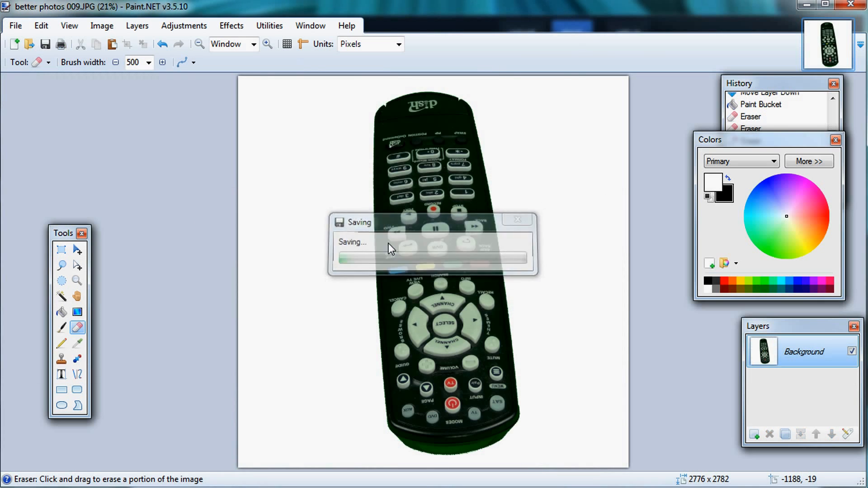
- Switch to Windows Explorer and open better photos 008.JPG in Paint.NET
click(542, 487)
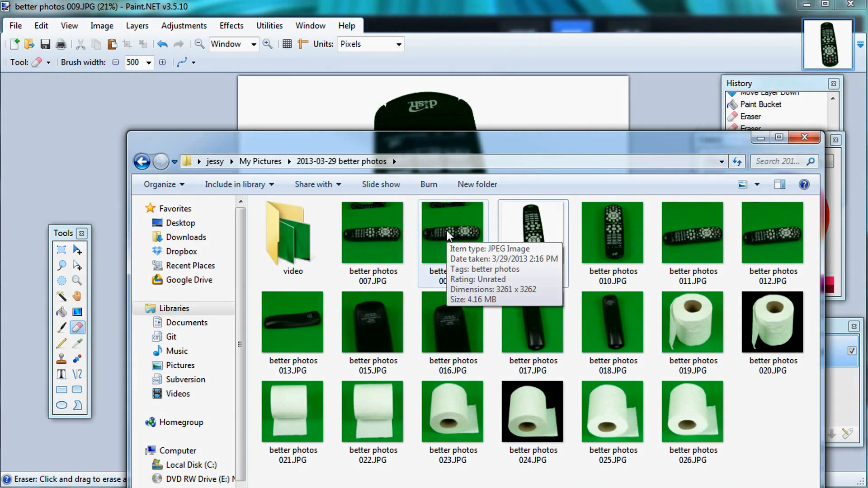
click(849, 25)
key(alt+Tab)
mouse_move(460, 237)
mouse_down()
mouse_move(341, 140)
mouse_move(335, 124)
mouse_up()
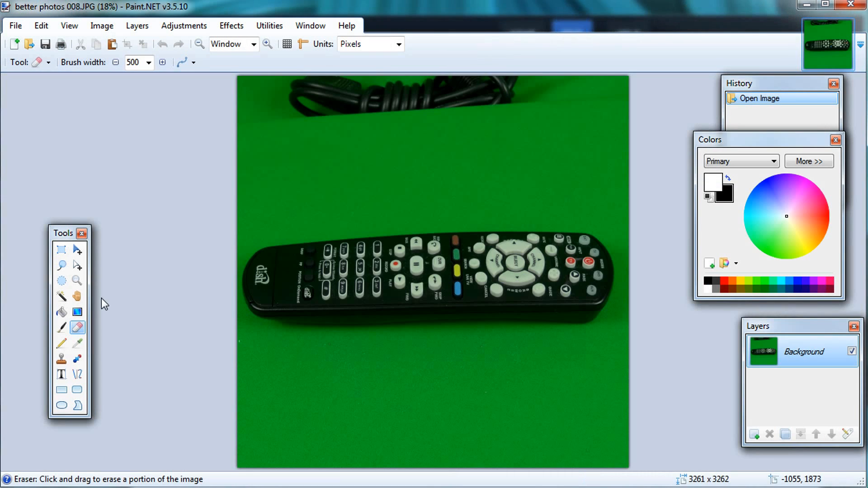
- Erase the green background around the horizontal remote with the Magic Wand at 41% tolerance
click(62, 296)
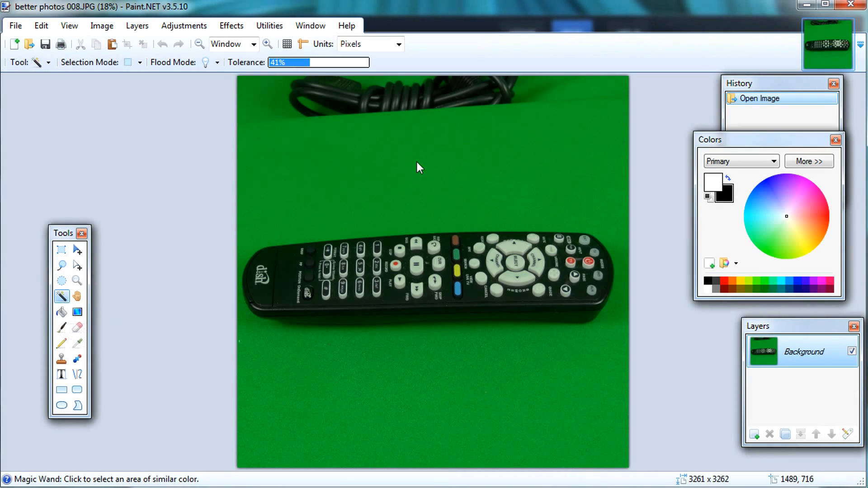
click(416, 163)
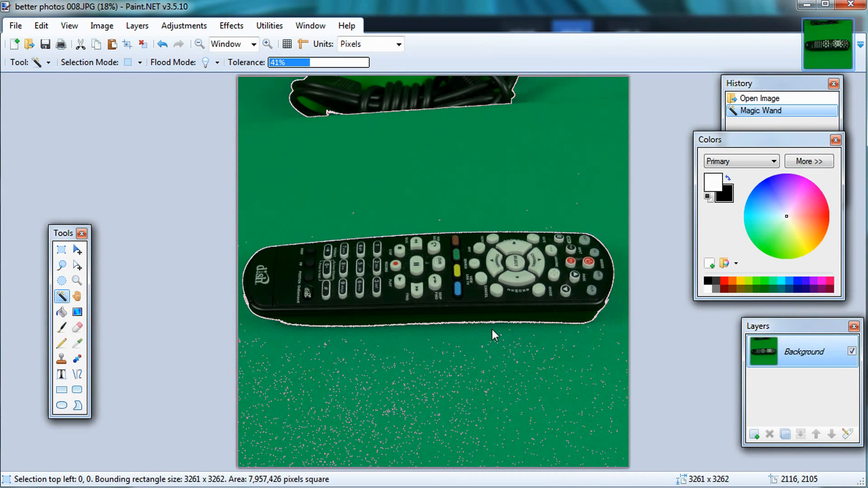
key(Delete)
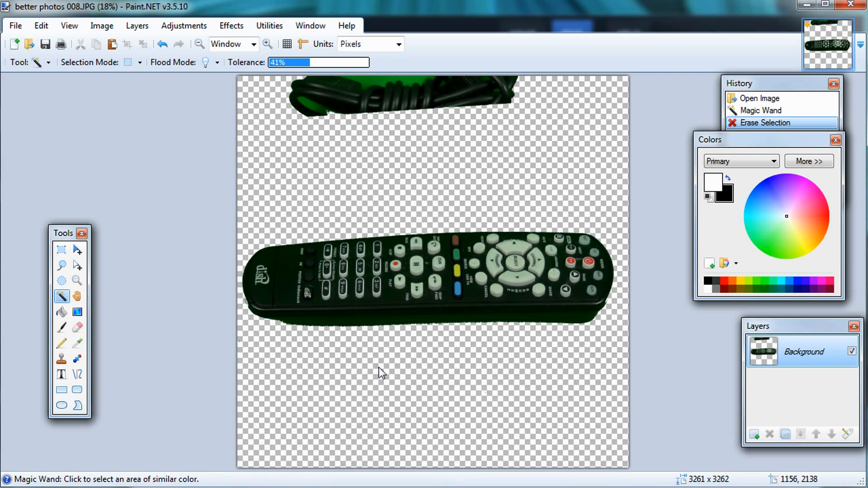
- Erase the bundled cable above the remote using a rectangular selection across the full image width
click(61, 249)
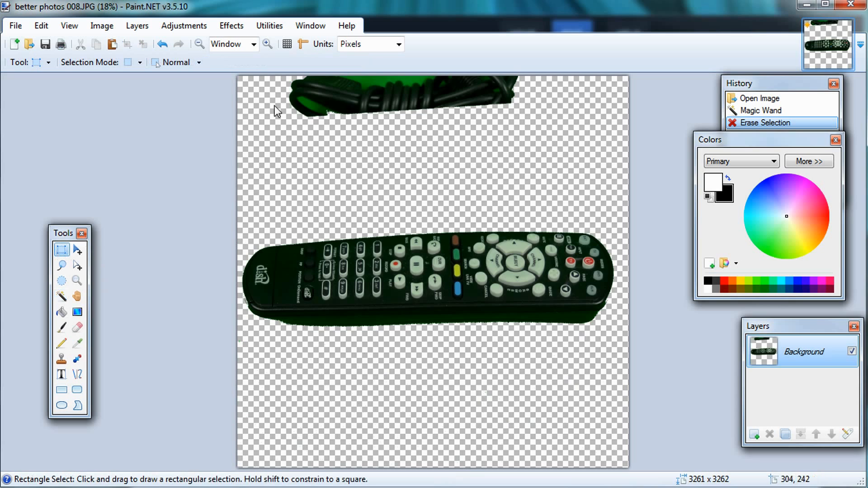
drag(213, 131, 699, 1)
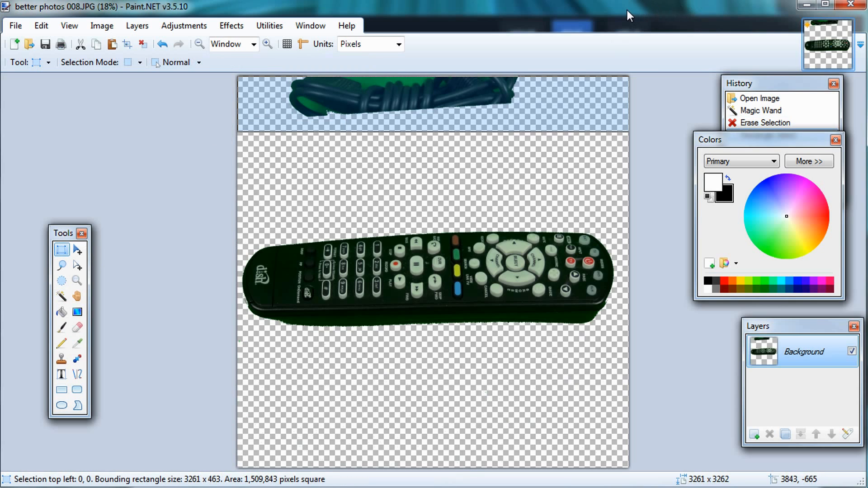
key(Delete)
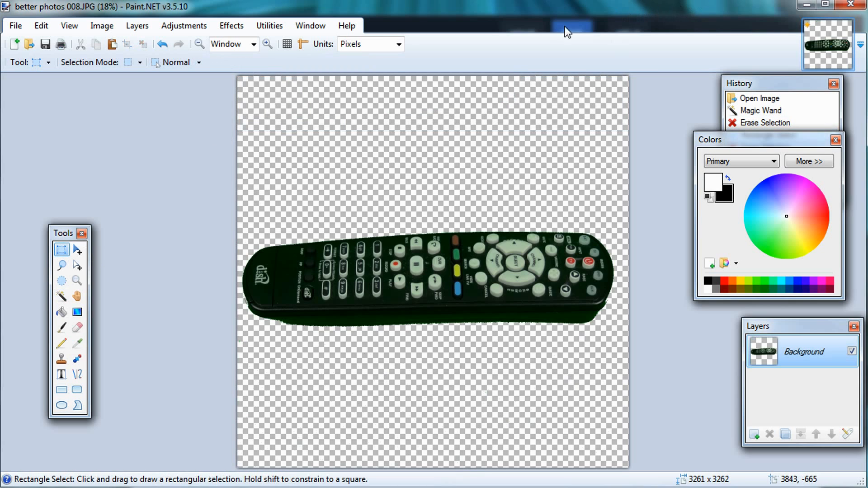
- Add a new layer beneath the remote, fill it with white, and refill it with black using the Paint Bucket
click(754, 435)
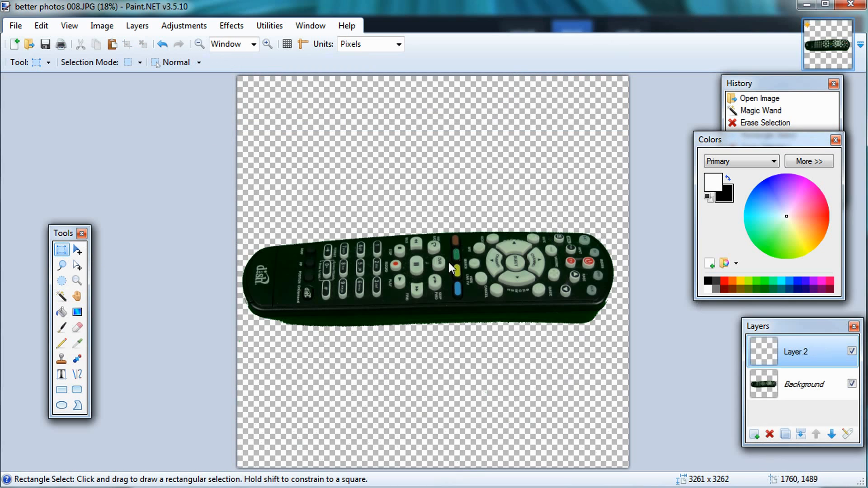
click(60, 313)
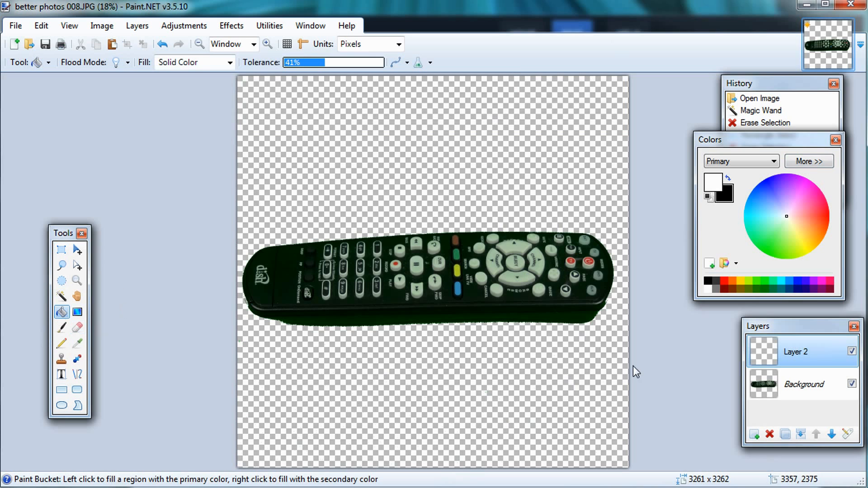
key(BackSpace)
click(833, 434)
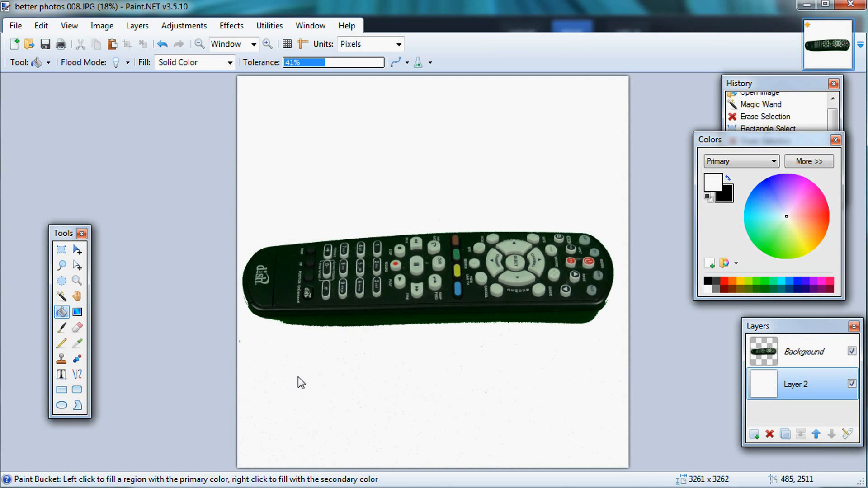
right_click(410, 380)
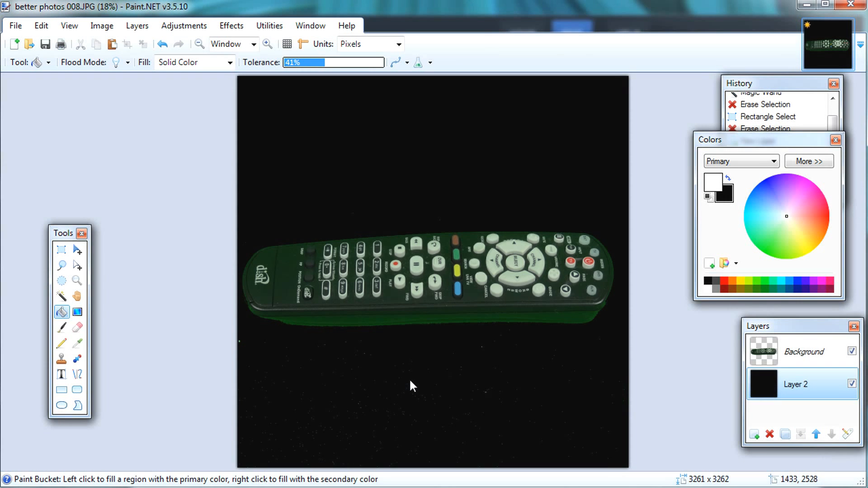
- Try a white fill on Layer 2, undo it, and erase the leftover specks around the remote on the Background layer with the 500 px Eraser
click(295, 355)
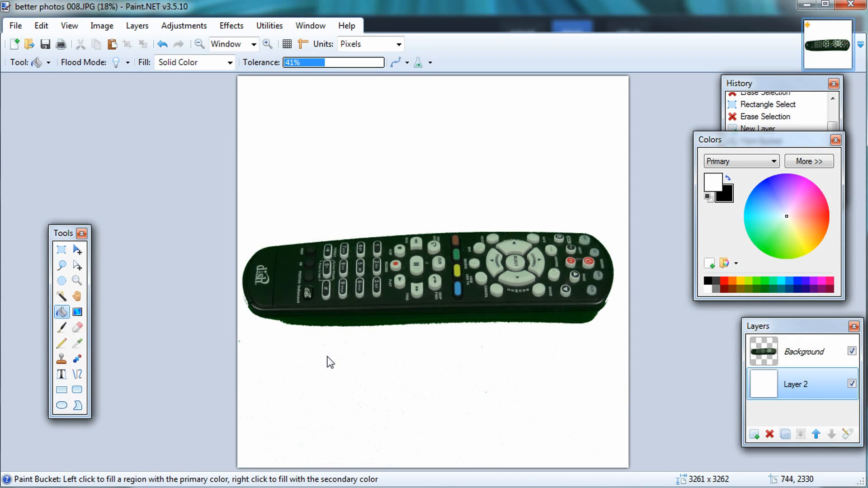
key(ctrl+z)
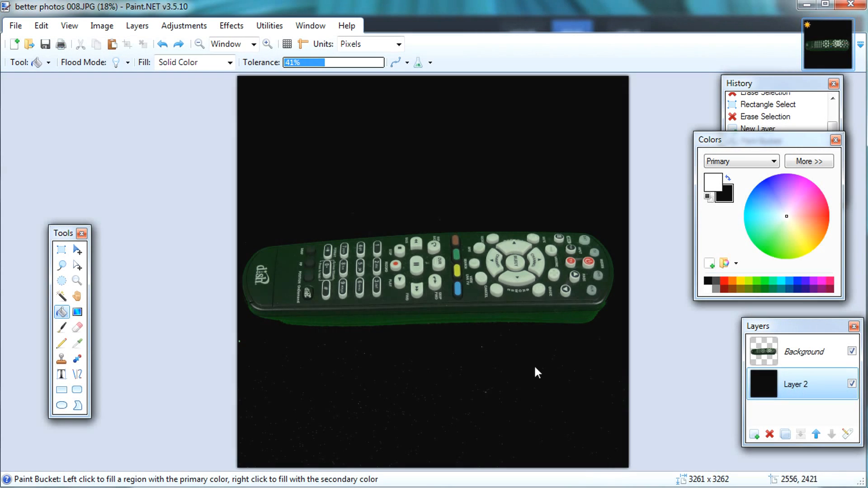
click(806, 340)
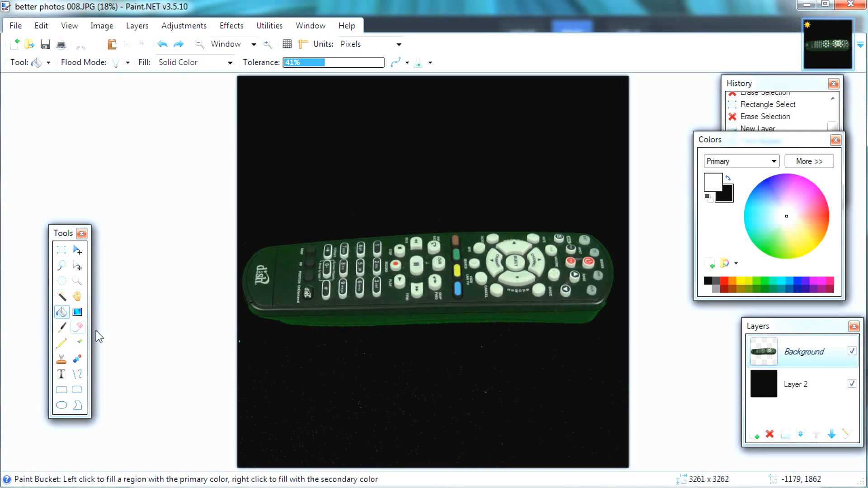
click(77, 327)
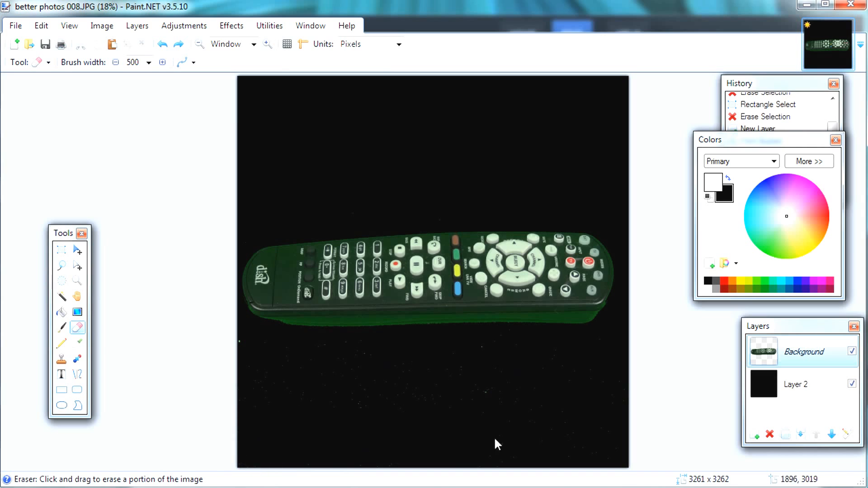
drag(607, 432, 620, 413)
mouse_move(252, 390)
mouse_down()
mouse_move(243, 368)
mouse_move(246, 326)
mouse_up()
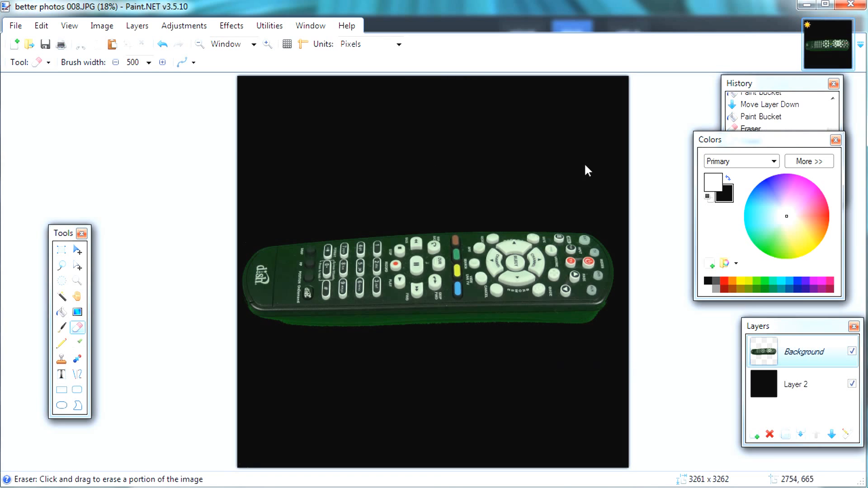
click(544, 354)
click(535, 355)
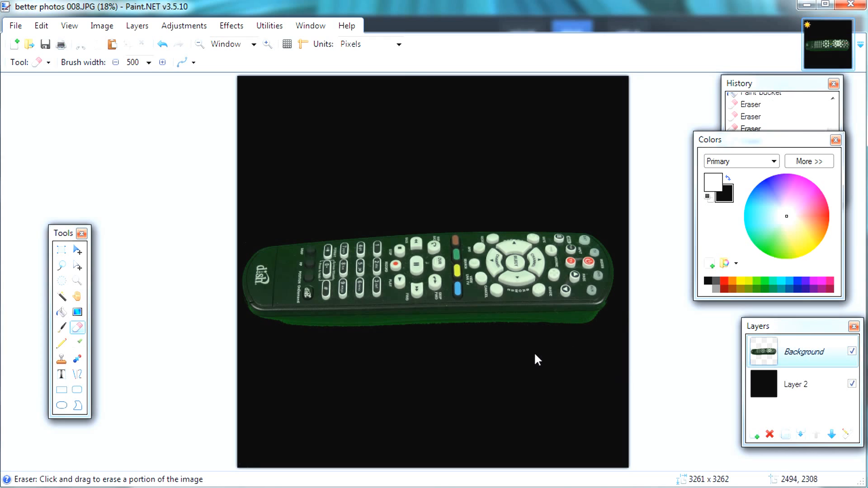
click(531, 354)
click(532, 353)
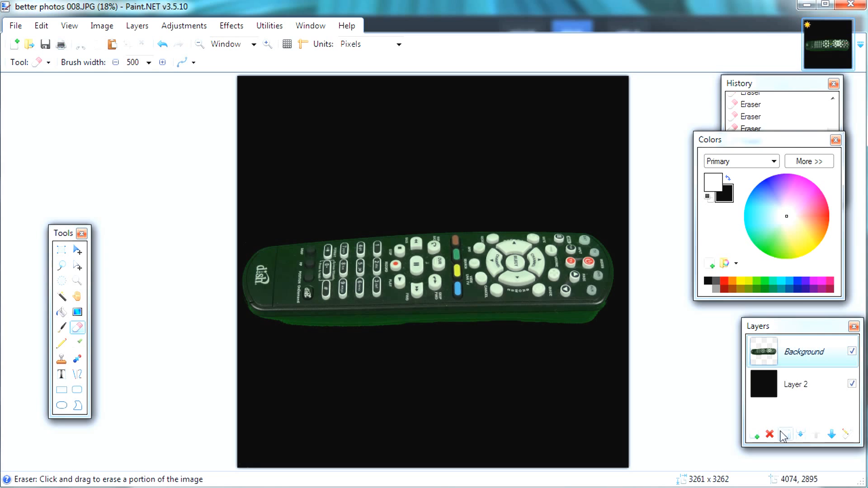
- Fill Layer 2 beneath the remote with white using the Paint Bucket
click(800, 391)
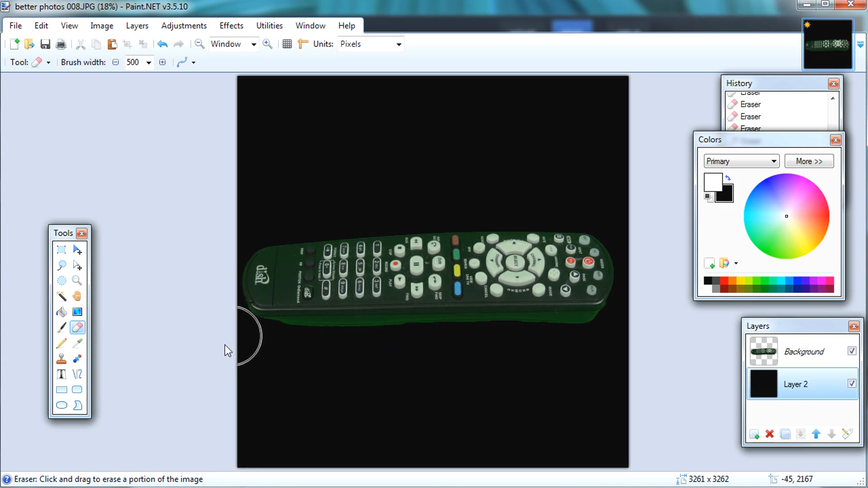
click(61, 312)
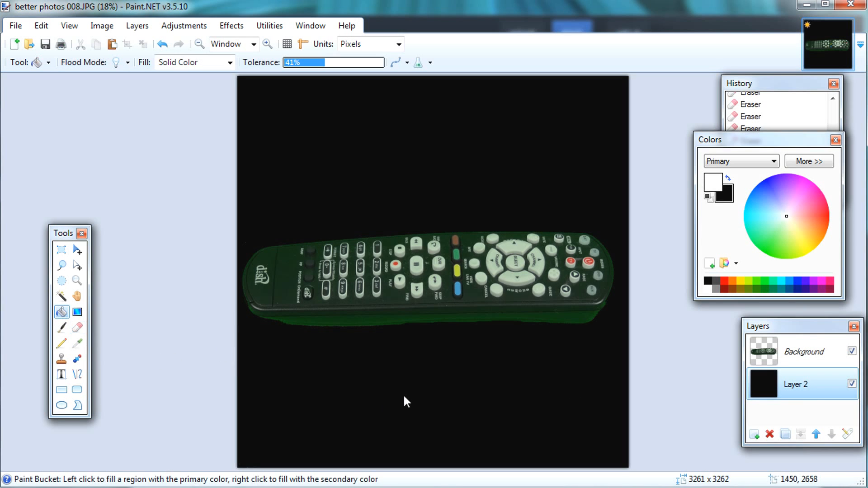
right_click(405, 398)
click(403, 394)
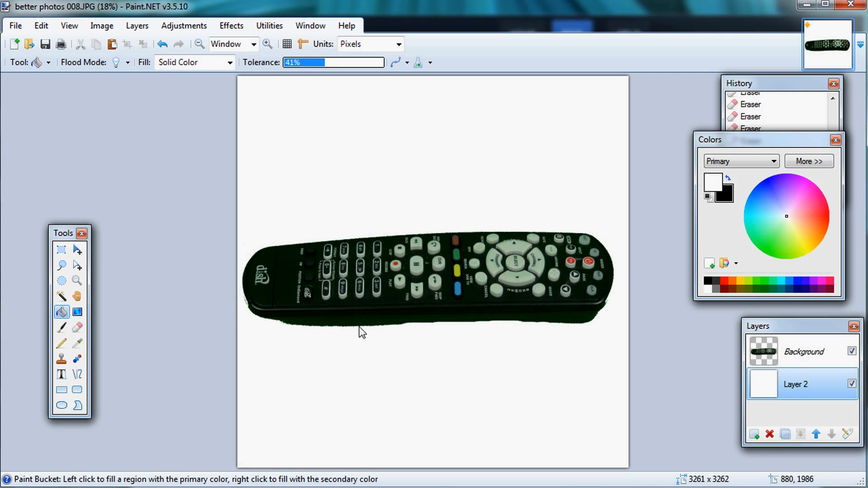
click(416, 339)
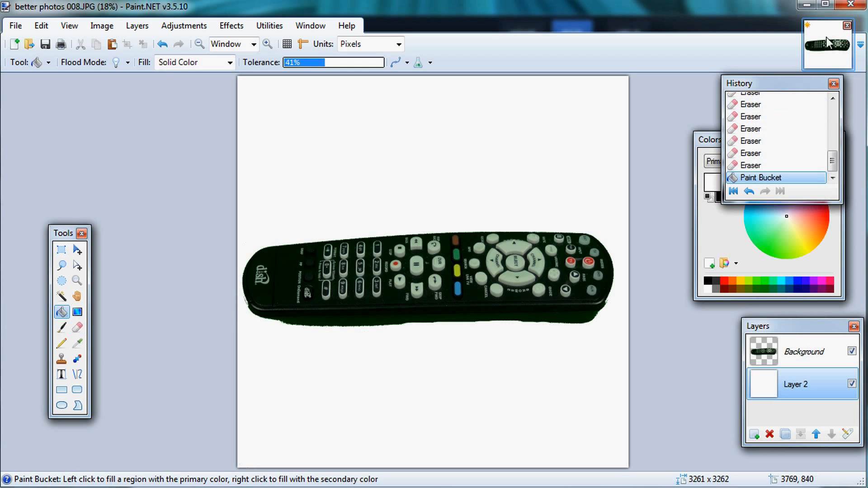
- Close better photos 008.JPG without saving its changes and switch to PhotoKey 5 Pro
click(847, 26)
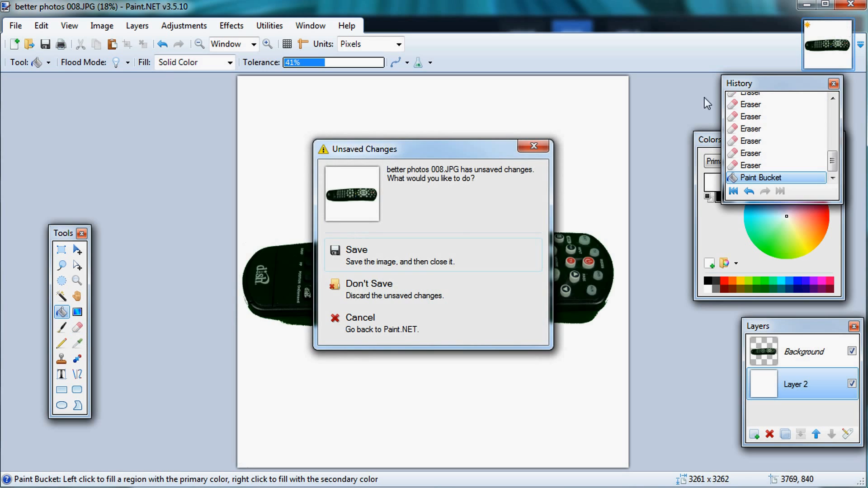
click(355, 292)
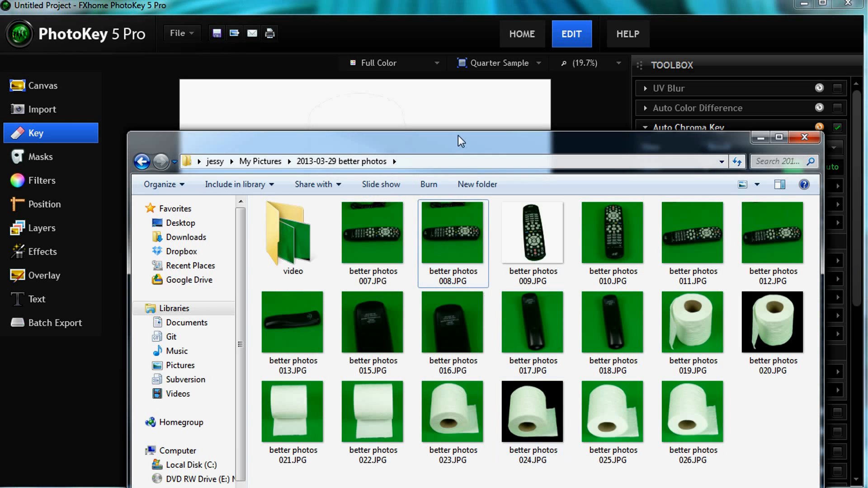
click(613, 97)
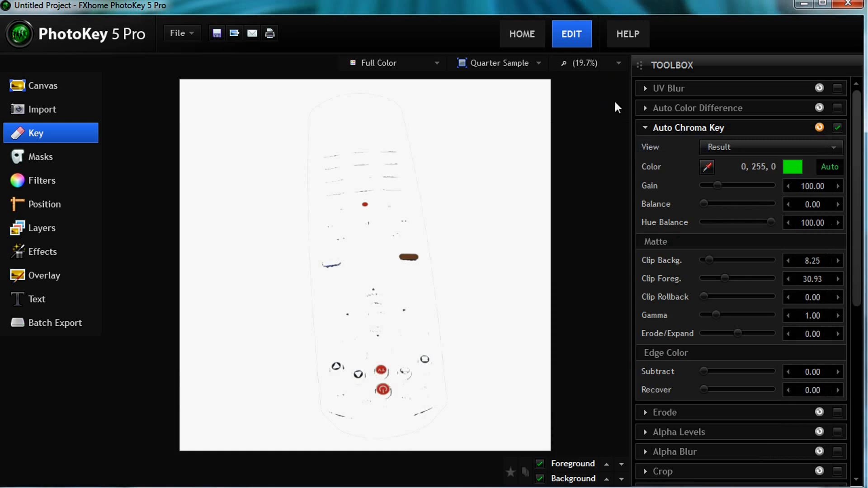
- Remove better photos 009 from the project's foreground images
click(54, 114)
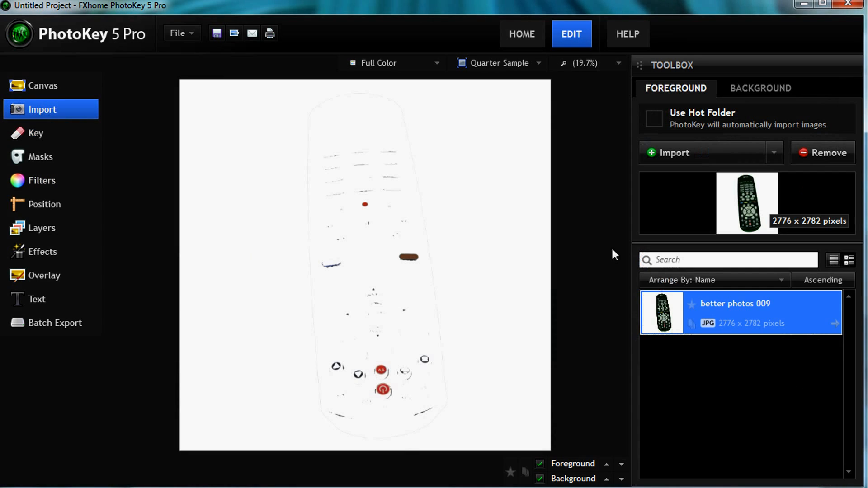
right_click(818, 320)
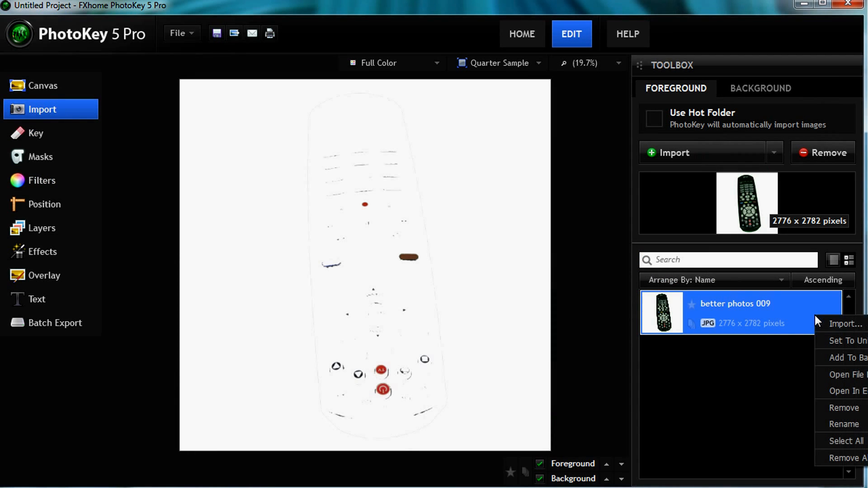
click(844, 408)
click(399, 261)
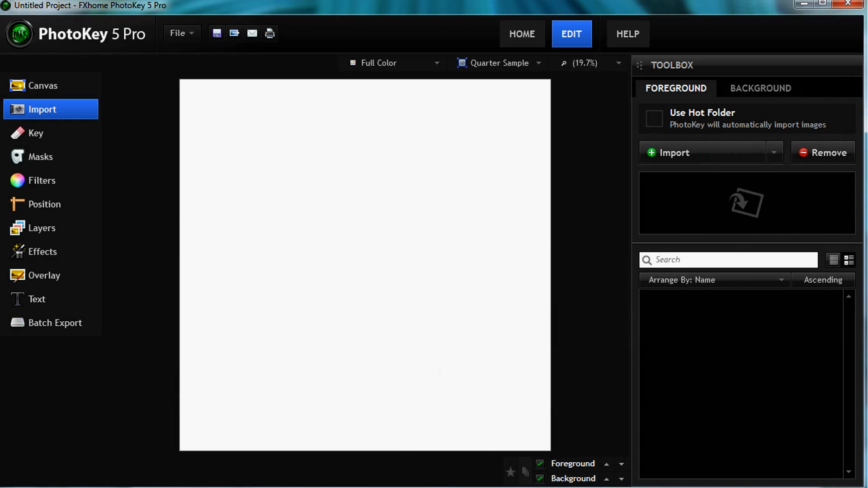
- Import better photos 008.JPG from Windows Explorer as the foreground image in PhotoKey 5 Pro
key(alt+Tab)
drag(440, 229, 353, 103)
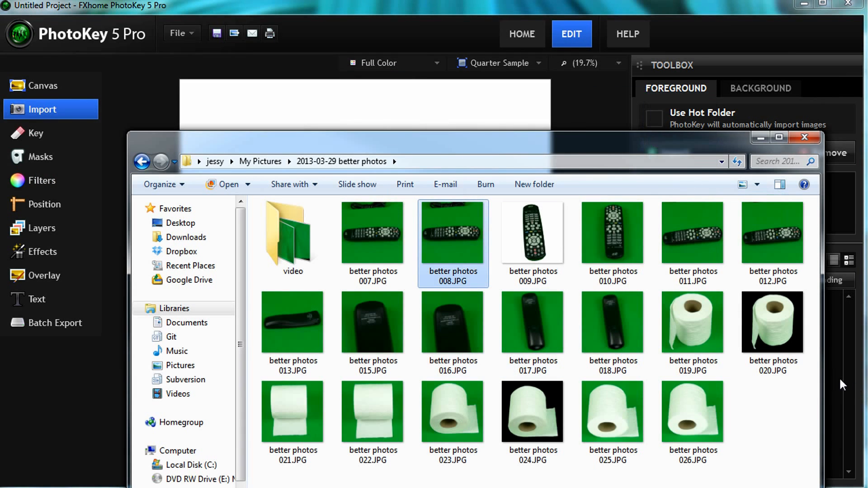
click(452, 12)
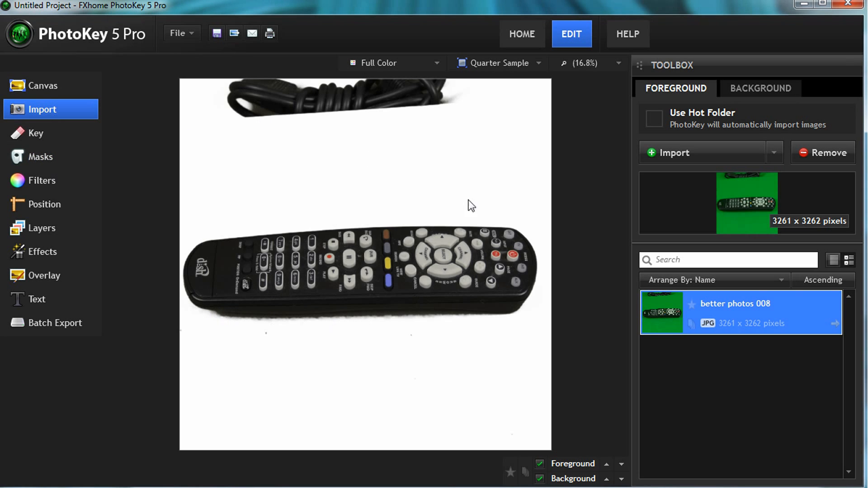
- Switch the preview to Foreground Alpha and reset the Auto Chroma Key settings to their defaults
click(378, 64)
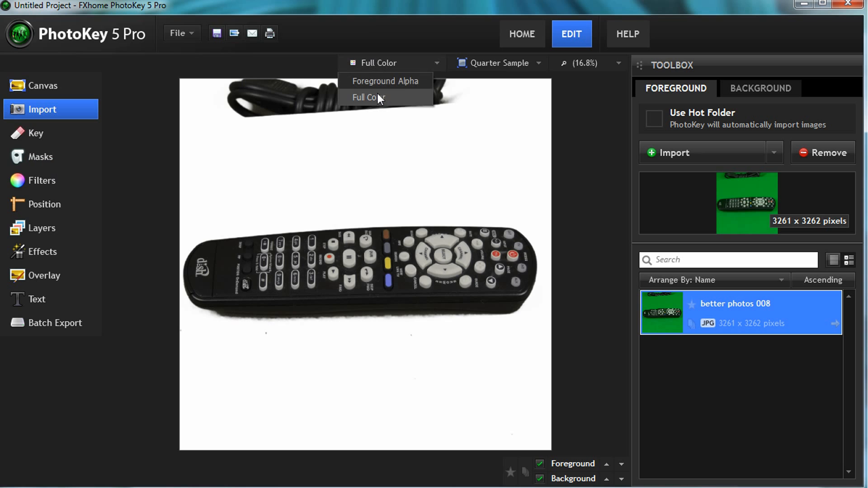
click(379, 77)
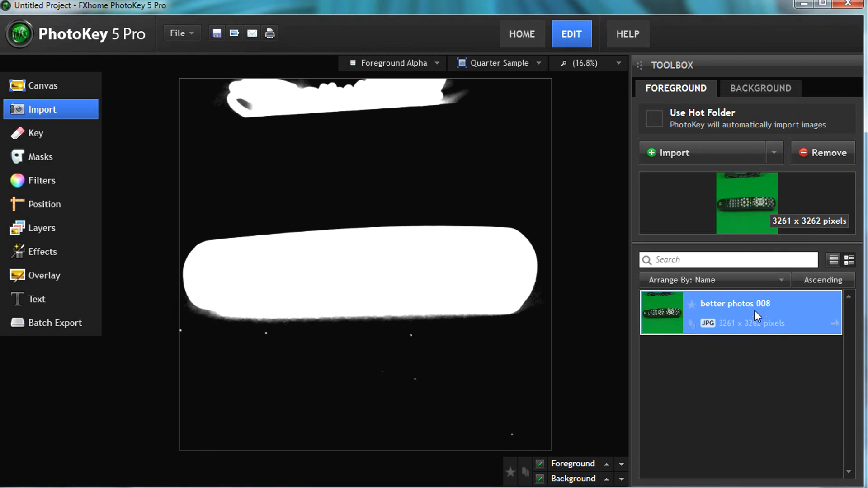
click(69, 138)
click(724, 281)
key(ctrl+z)
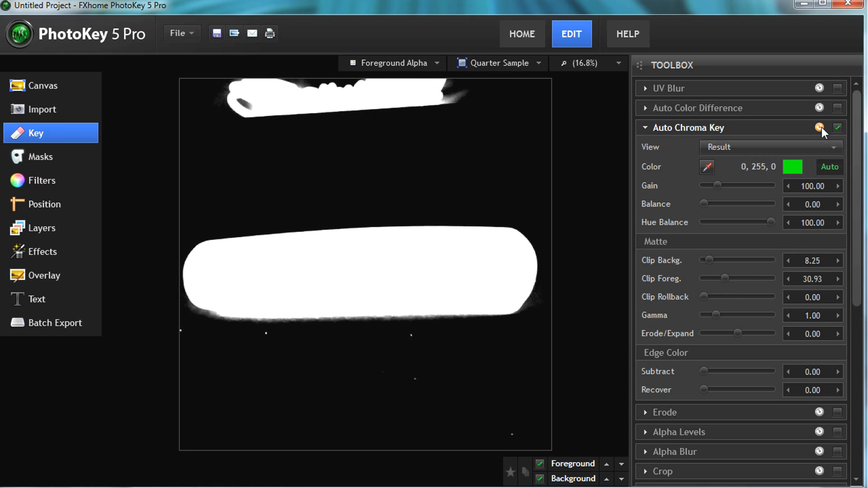
click(820, 127)
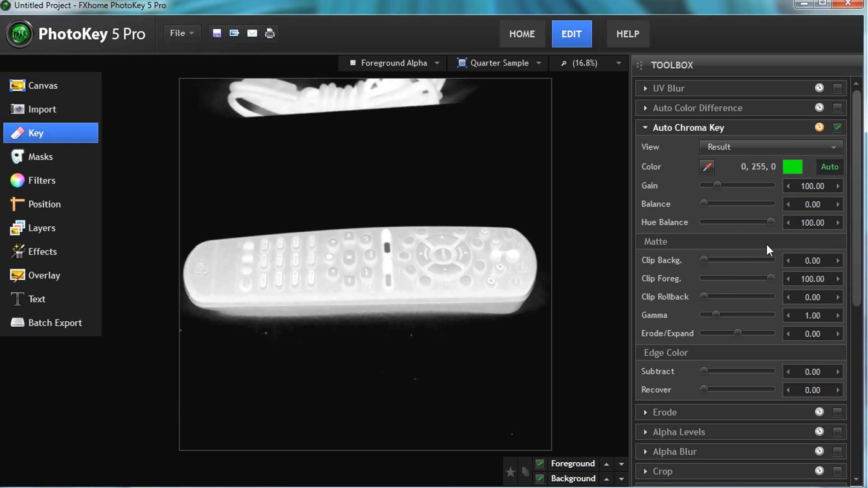
- Clean up the Auto Chroma Key matte by setting Clip Backg. to 34.02 and Clip Foreg. to 31.96
drag(705, 259, 711, 260)
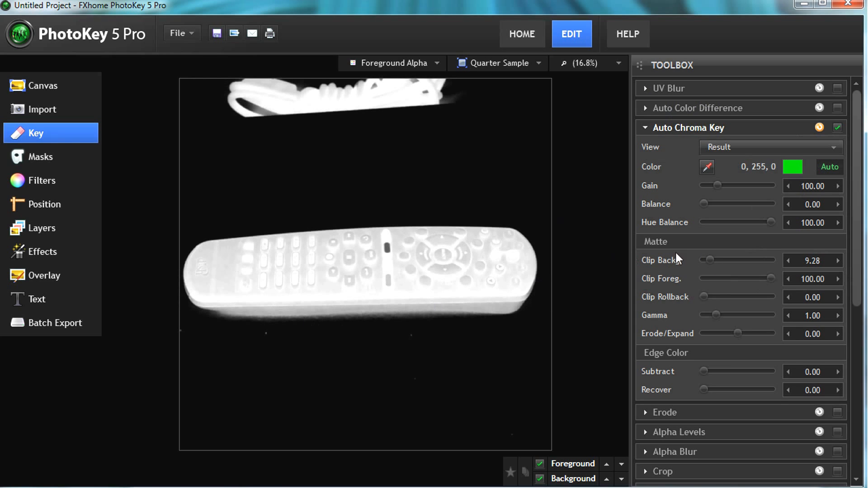
drag(706, 259, 732, 263)
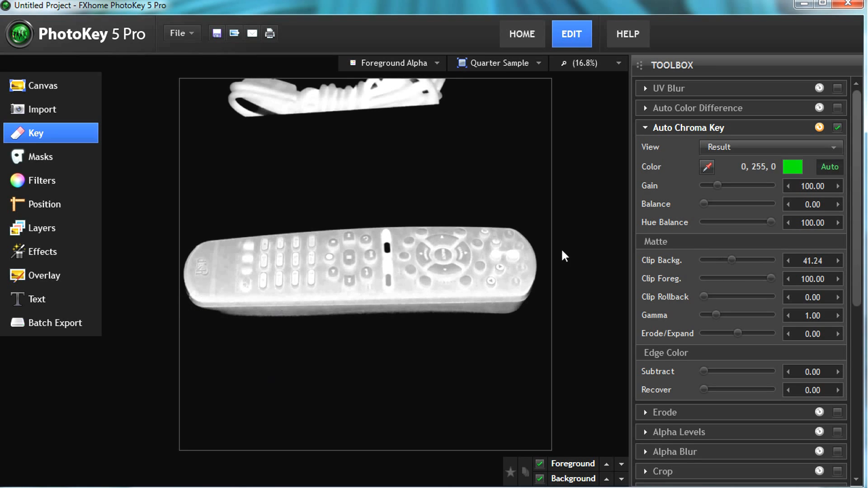
drag(729, 260, 725, 261)
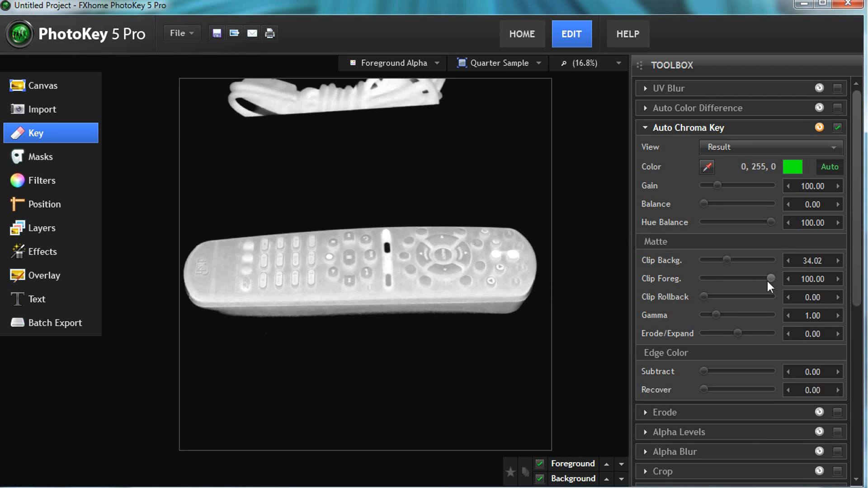
drag(768, 278, 725, 280)
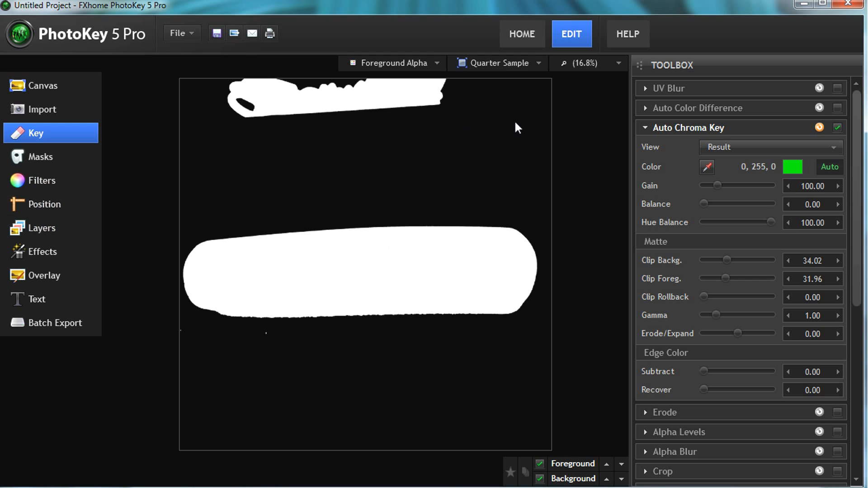
- Return the preview to Full Color and set the Auto Chroma Key's Clip Foreg. to 48.45
click(405, 63)
click(388, 96)
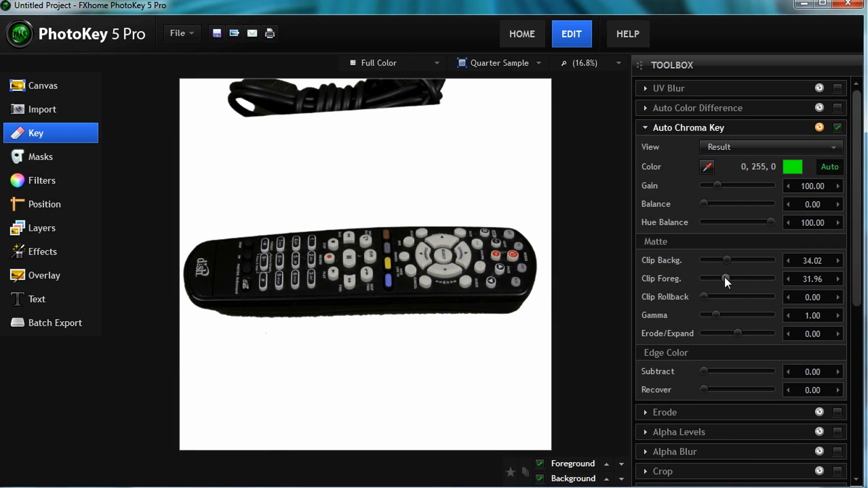
drag(725, 278, 736, 281)
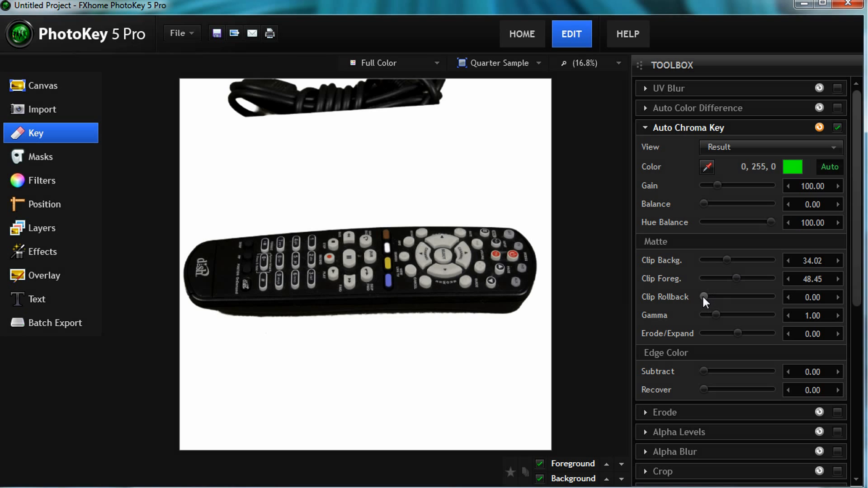
mouse_move(703, 298)
mouse_down()
mouse_move(714, 299)
mouse_move(702, 294)
mouse_up()
- Switch to Windows Explorer and view better photos 018.JPG, 024.JPG and 023.JPG at full size, closing each before opening another
key(alt+Tab)
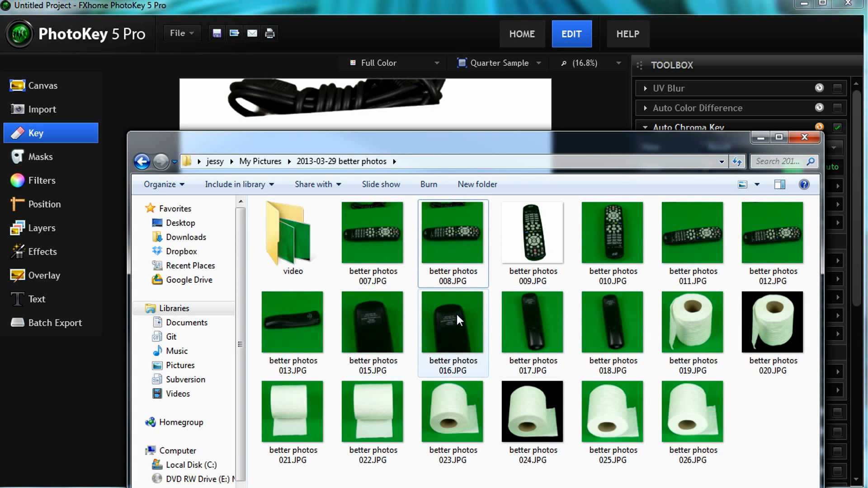
double_click(590, 326)
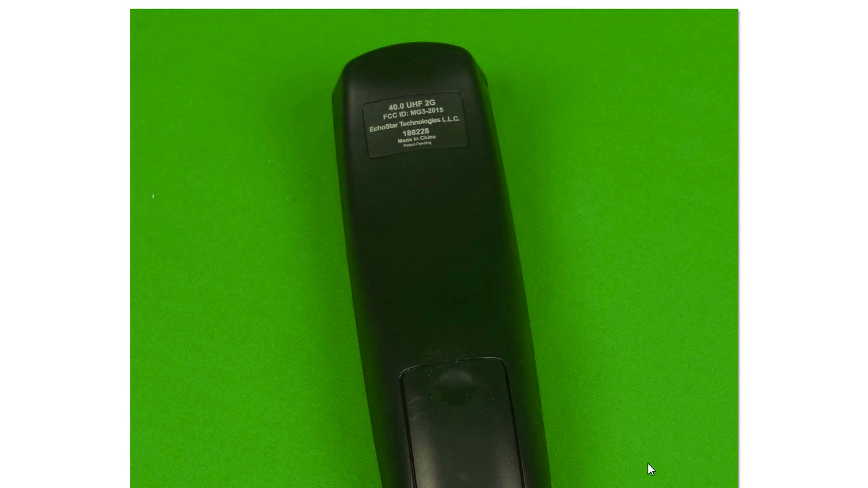
key(alt+F4)
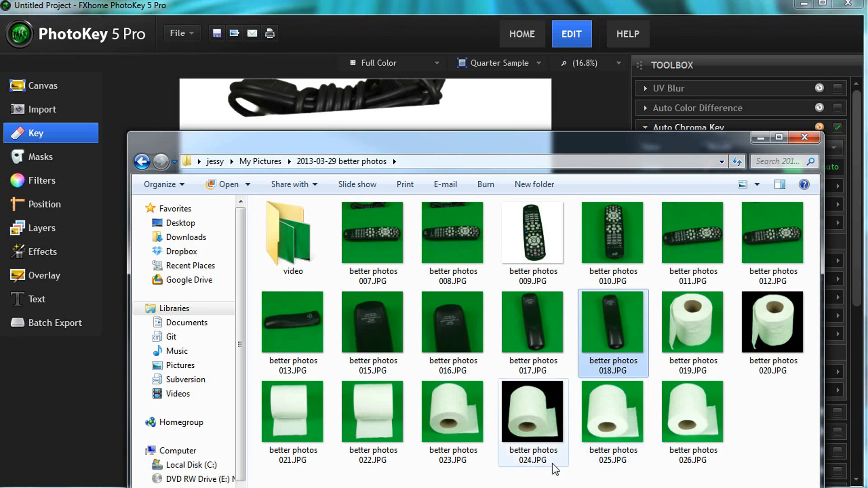
double_click(536, 419)
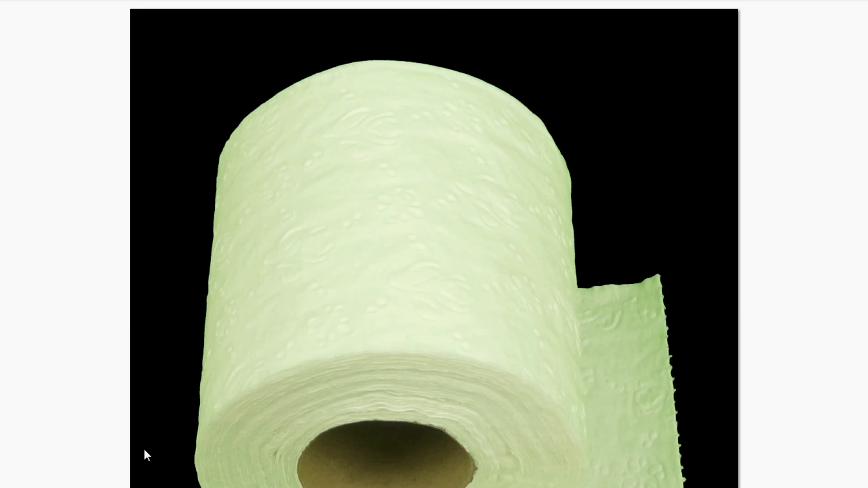
key(alt+F4)
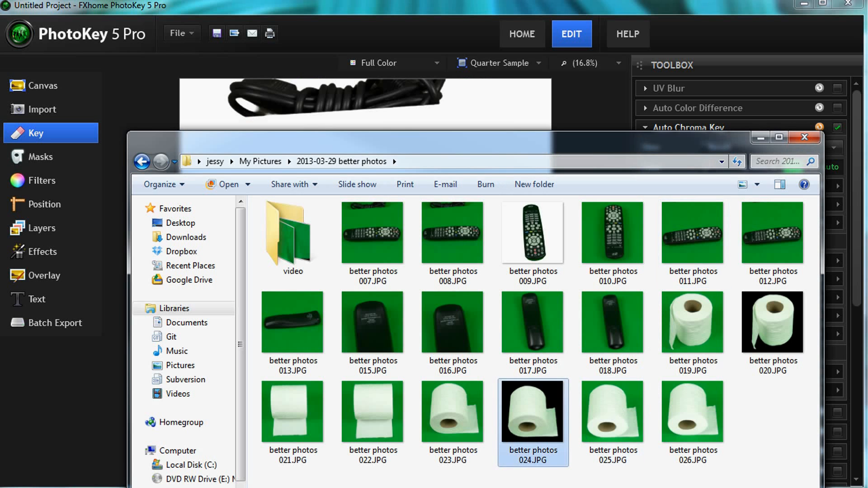
double_click(452, 412)
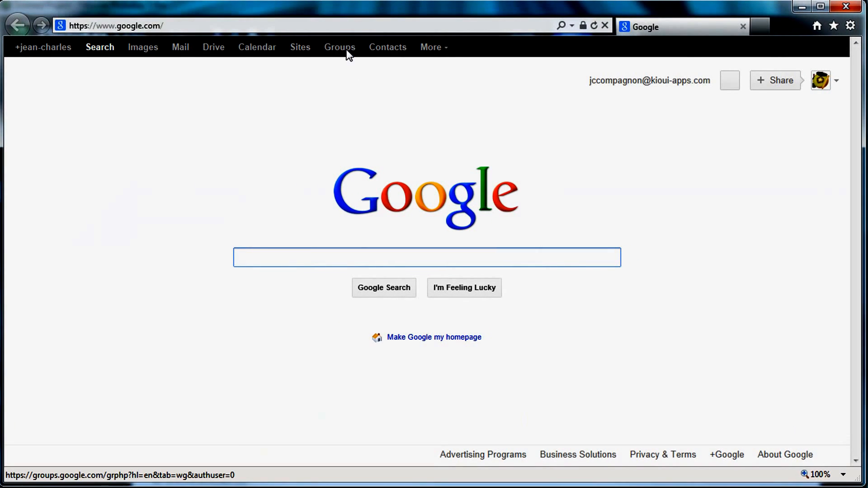
- Switch to the web browser and go to ebay.com
click(335, 27)
text(w)
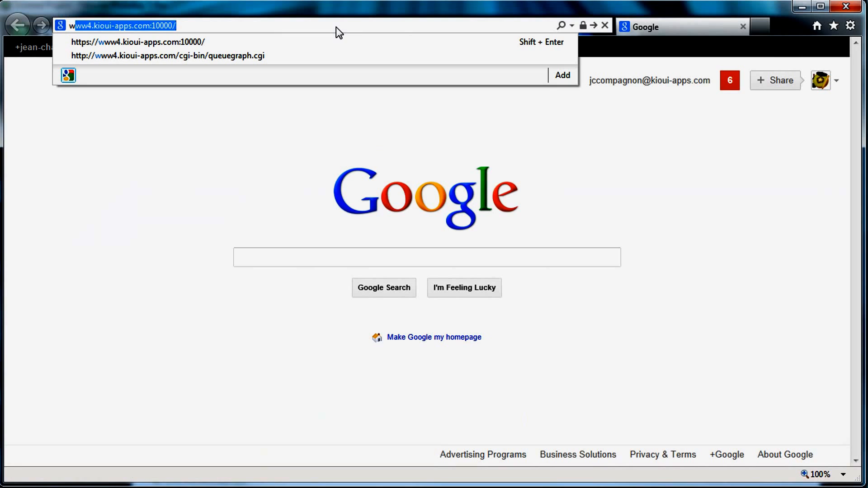
text(ena)
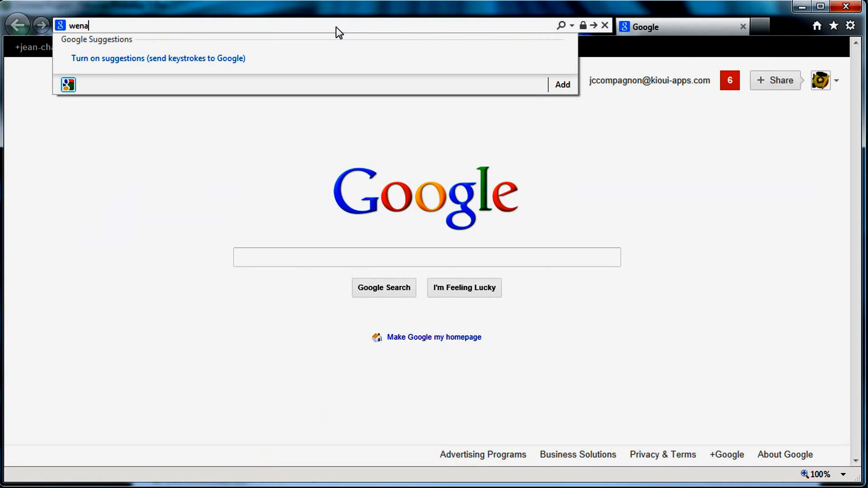
key(BackSpace)
key(BackSpace)
key(BackSpace)
key(BackSpace)
text(e)
key(Down)
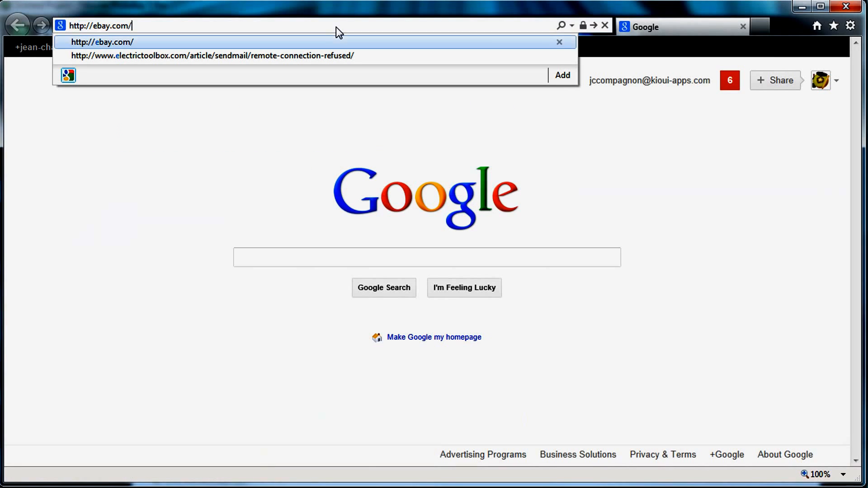
key(Return)
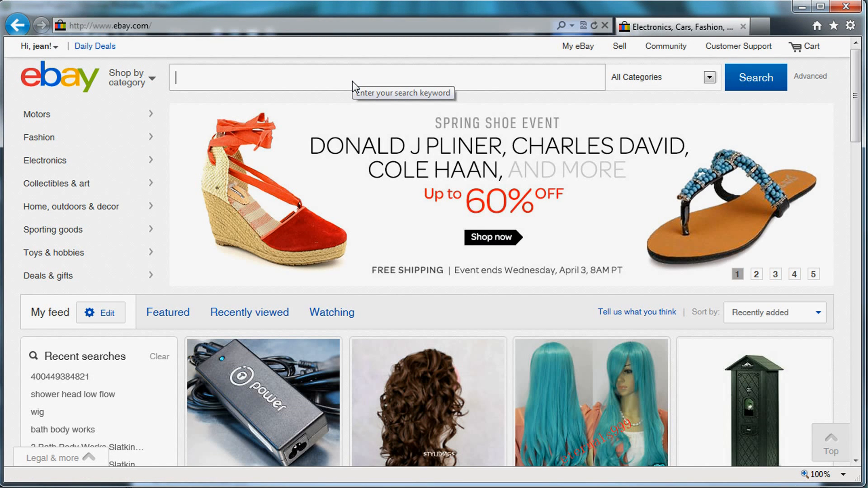
- Search eBay for "6500k cfl" and look through the bulb listings, highlighting part of the 25w E27 bulb's title
text(6500)
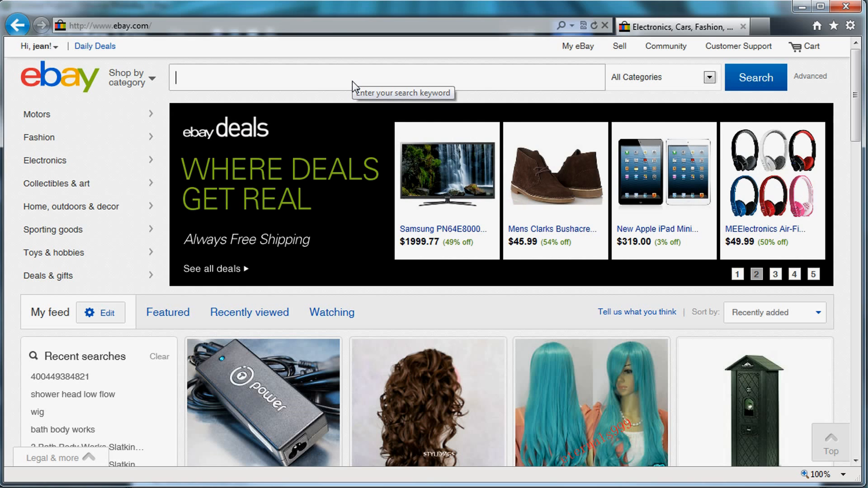
text(k cfl)
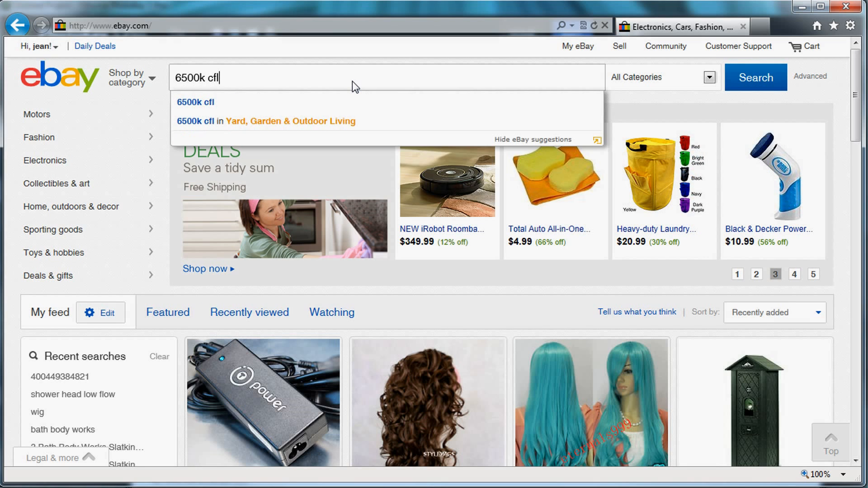
key(Return)
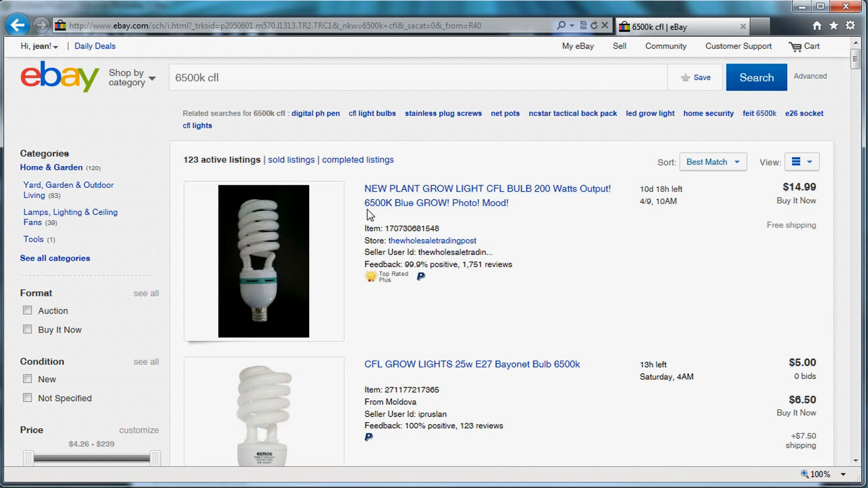
drag(355, 205, 392, 208)
drag(592, 366, 549, 369)
drag(498, 373, 401, 372)
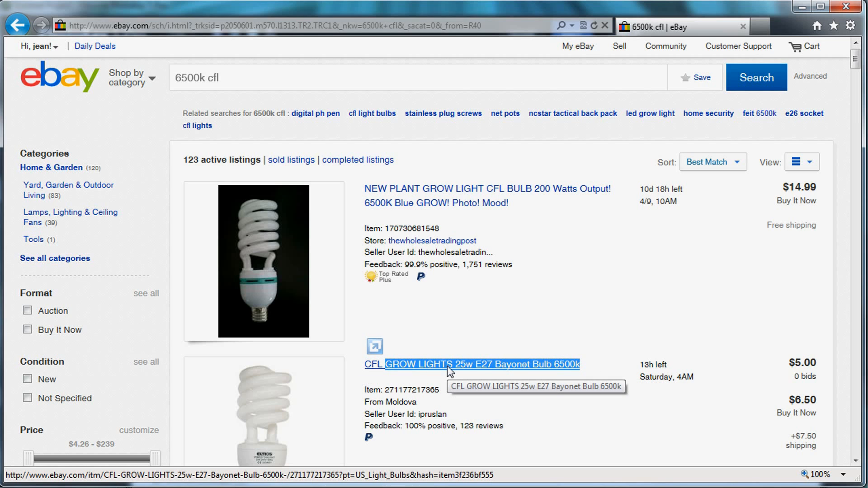
scroll(447, 367, down, 4)
scroll(446, 368, up, 5)
- Change the eBay search to "5500k cfl" and look through the studio bulb listings
click(218, 89)
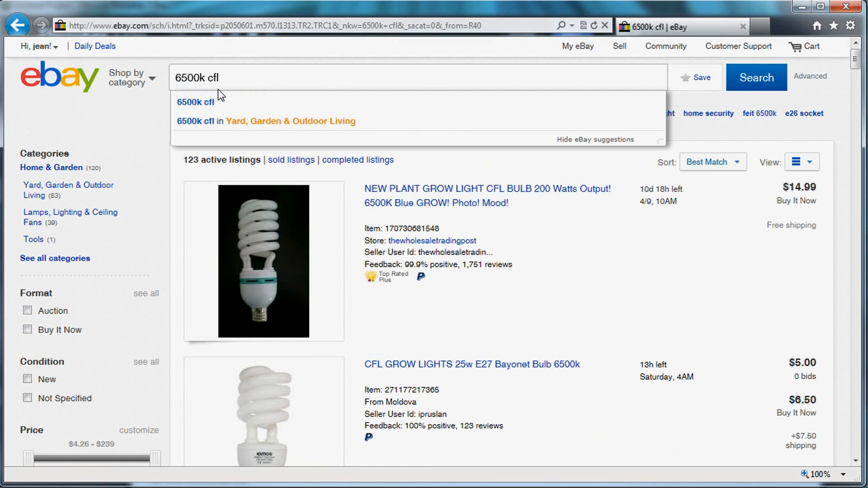
key(Home)
key(Delete)
text(k)
key(BackSpace)
text(5)
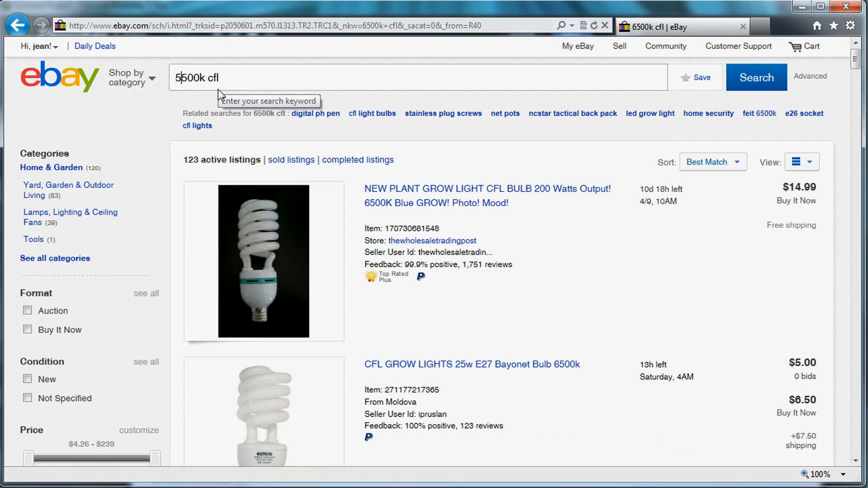
key(Return)
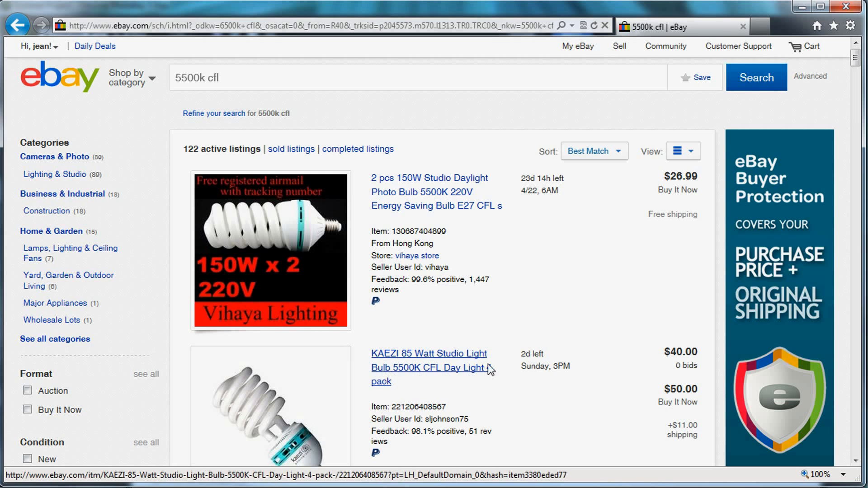
scroll(486, 364, down, 4)
scroll(487, 365, down, 4)
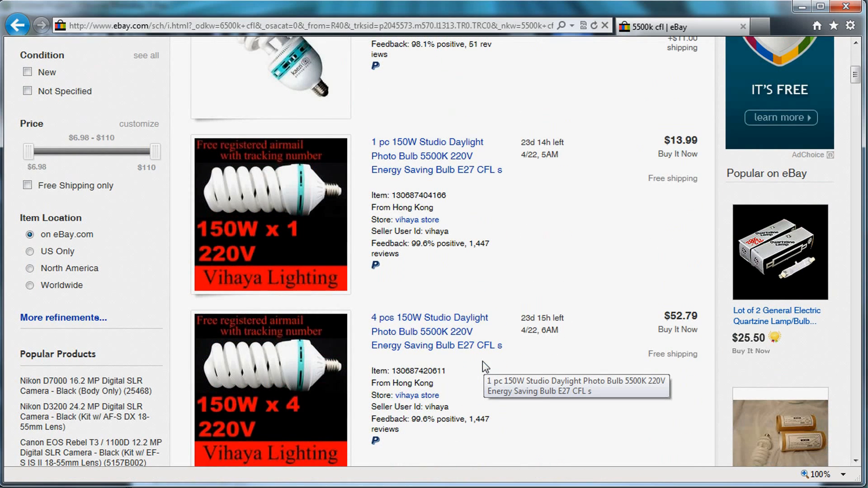
scroll(482, 361, up, 8)
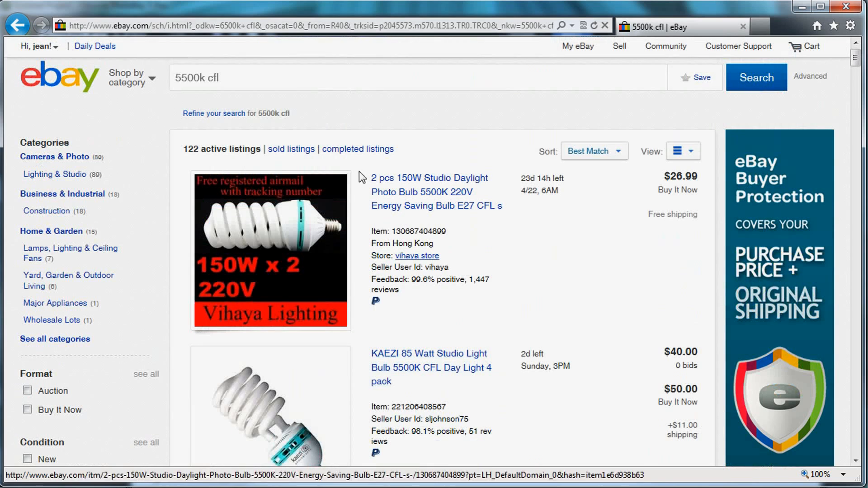
- Search eBay for the suggested term "softbox kit" and look over the first lighting kit listings
drag(229, 83, 83, 89)
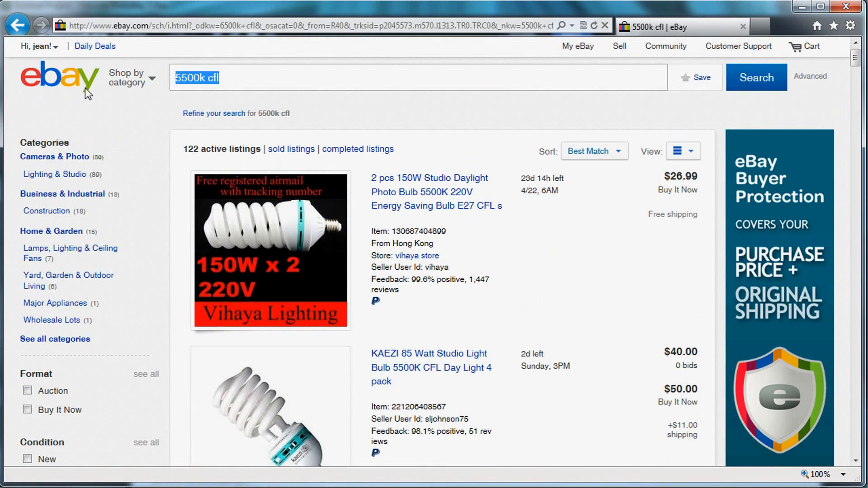
text(soft)
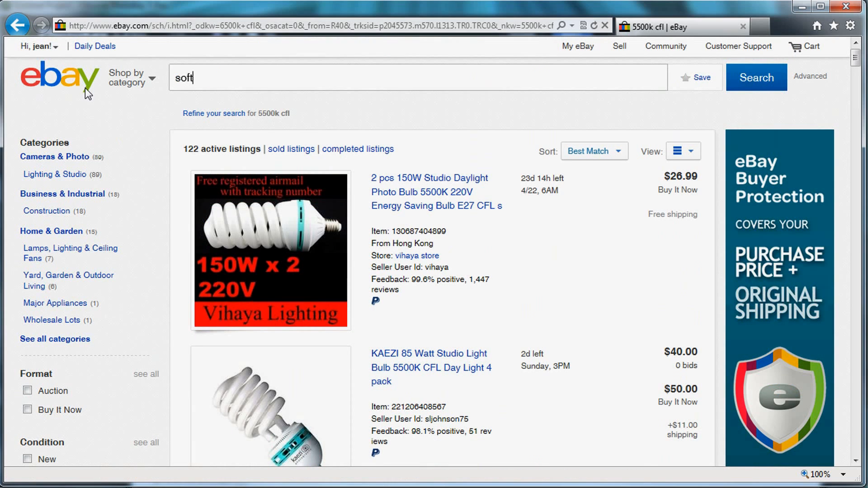
text(box)
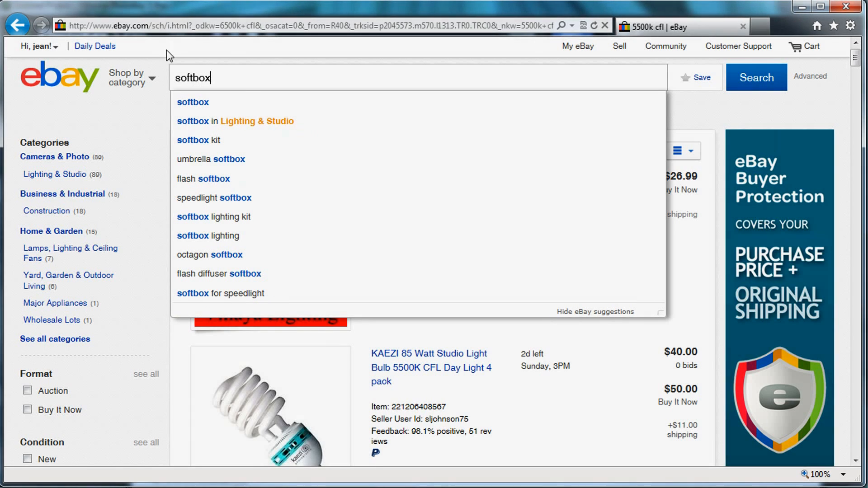
click(206, 142)
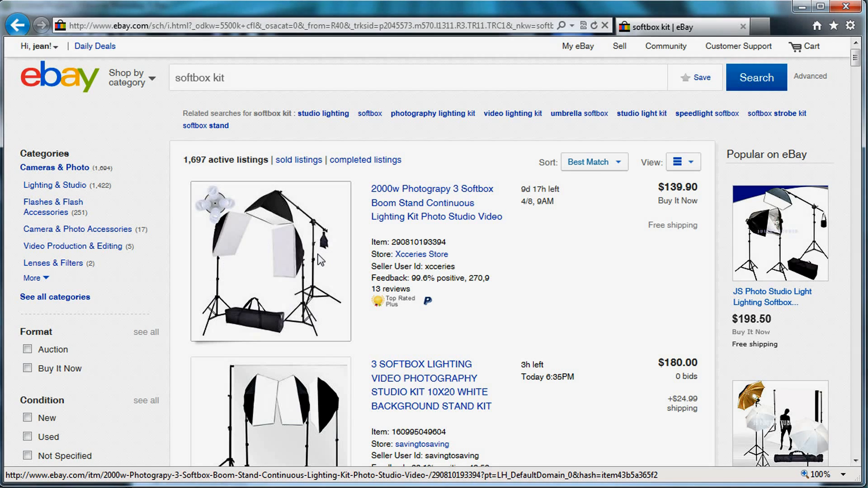
scroll(315, 260, down, 3)
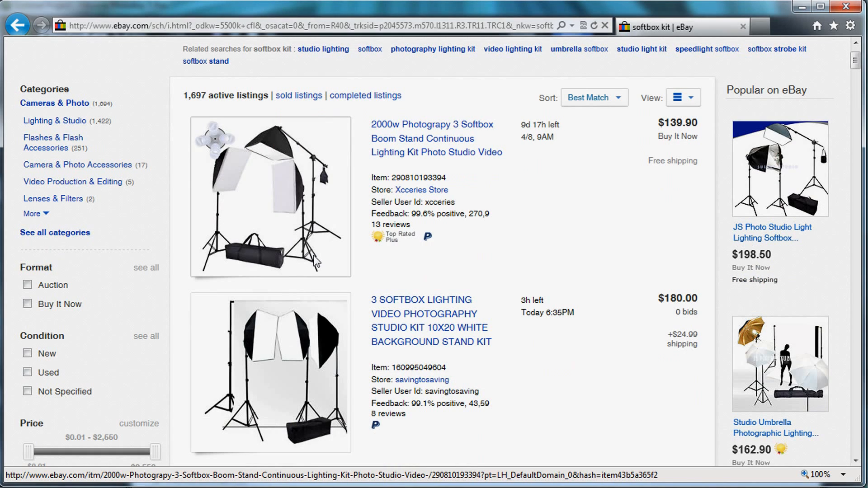
- Open the 3 Softbox Lighting Video Photography Studio Kit listing and highlight "10X20 WHITE BACKGROUND STAND" in its title
click(294, 353)
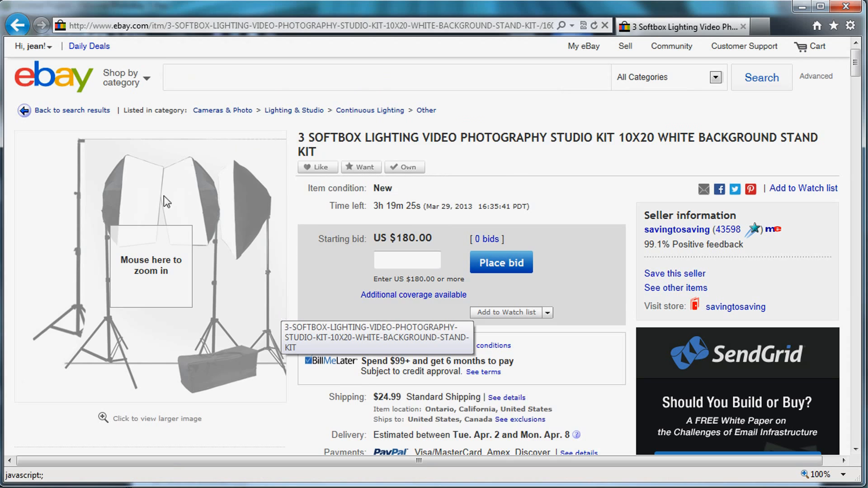
mouse_move(277, 333)
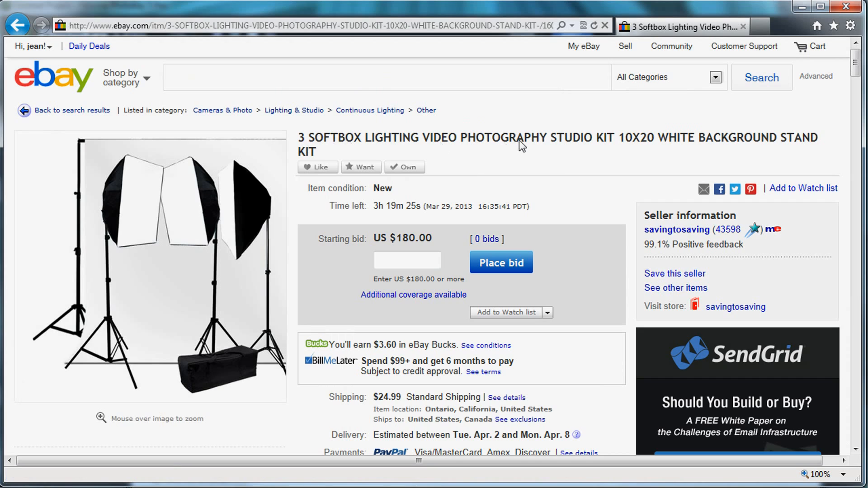
drag(553, 137, 559, 138)
drag(621, 139, 807, 139)
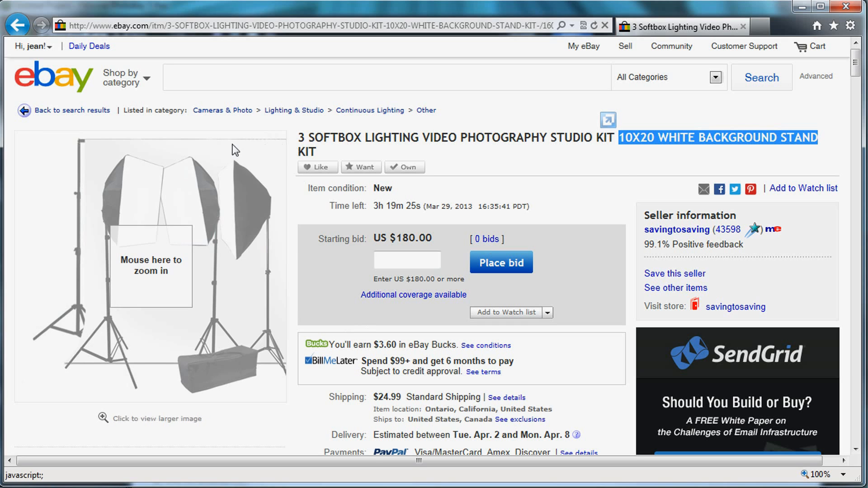
- Examine the kit's bulb and light holder photos in the description and highlight "12 x Light Bulb 45W" among the included items
scroll(545, 245, down, 3)
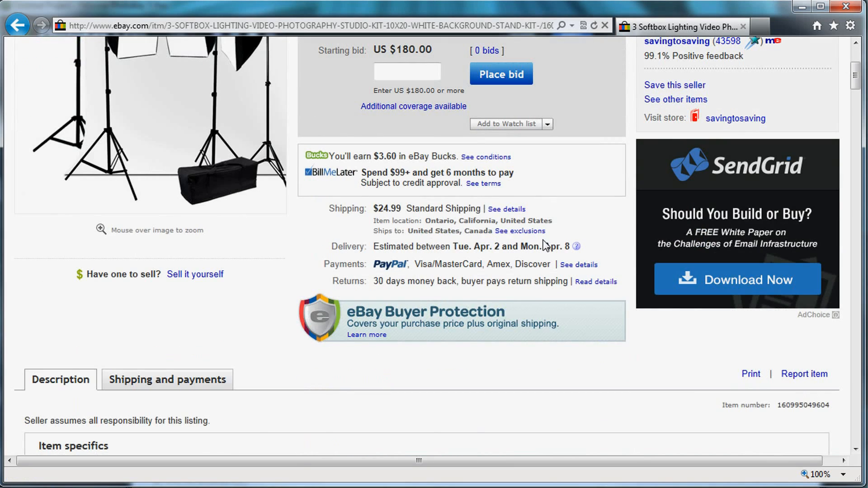
scroll(545, 245, down, 11)
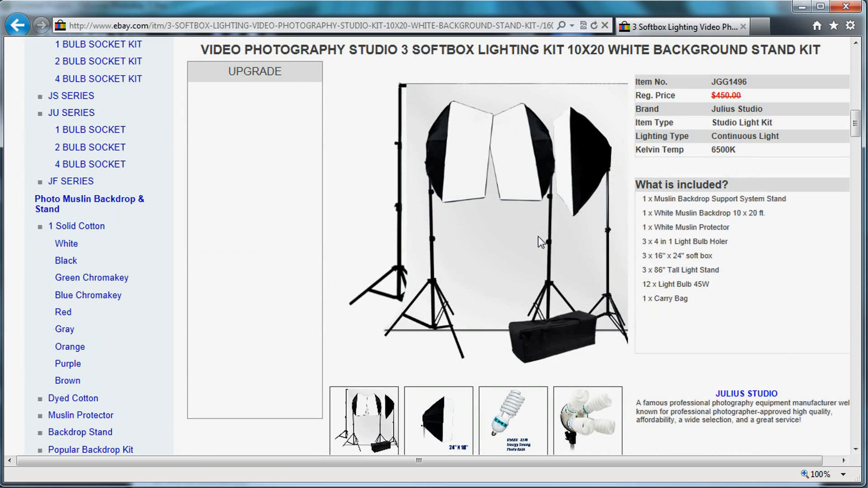
scroll(539, 237, down, 2)
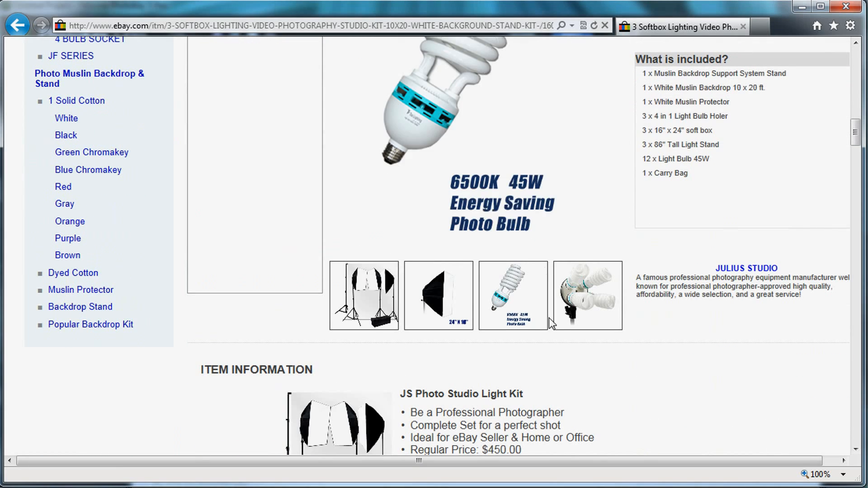
mouse_move(578, 280)
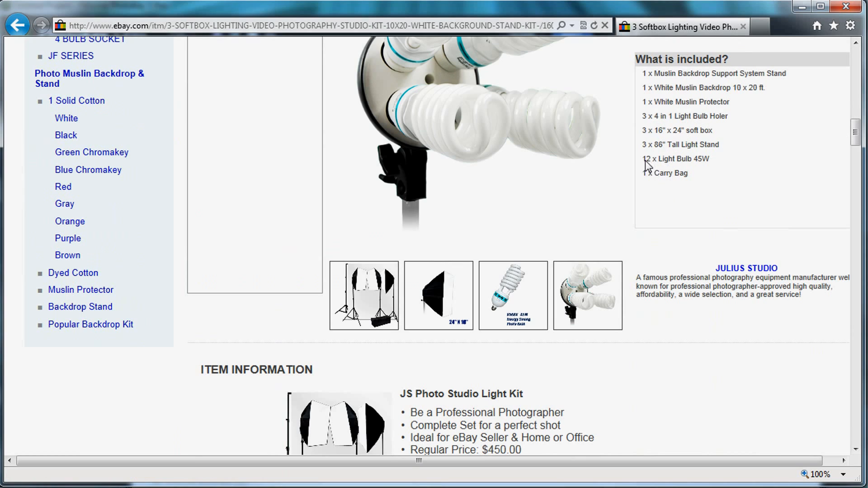
drag(669, 158, 708, 159)
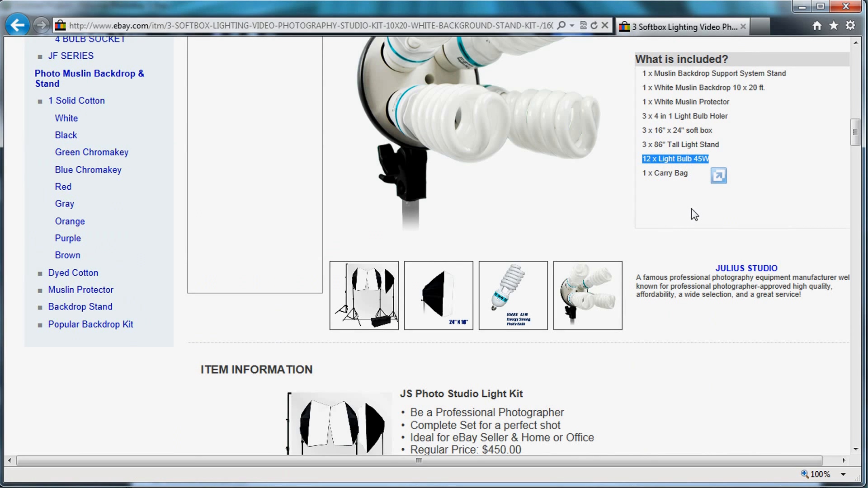
- Read the item information on the backdrop stand, muslin, light holders, softboxes, bulbs and carry bag, enlarging the rod pocket and socket photos
scroll(691, 307, down, 4)
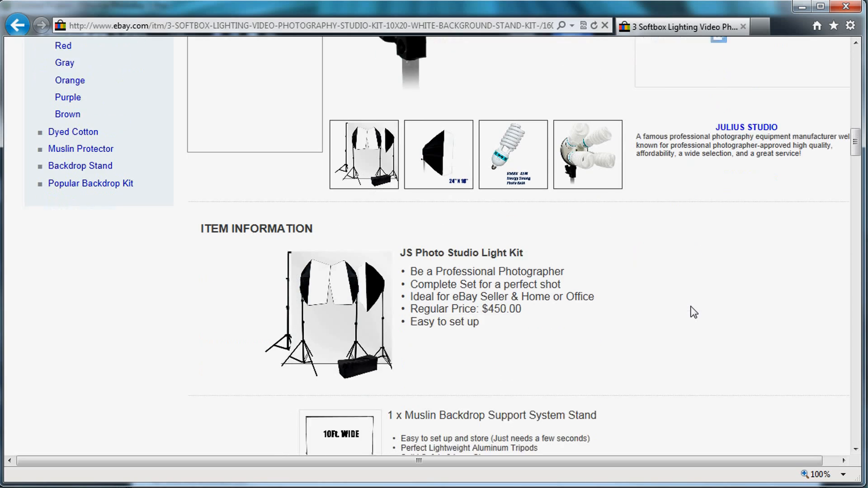
scroll(692, 311, down, 3)
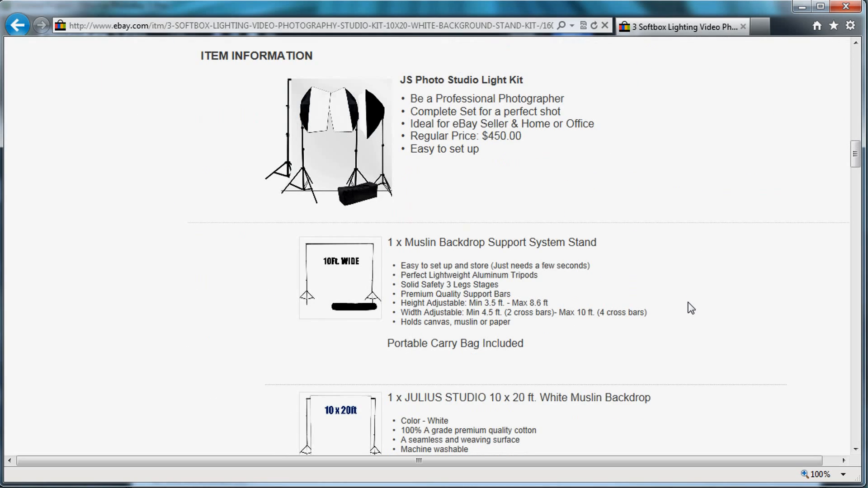
scroll(692, 309, down, 3)
scroll(691, 308, down, 3)
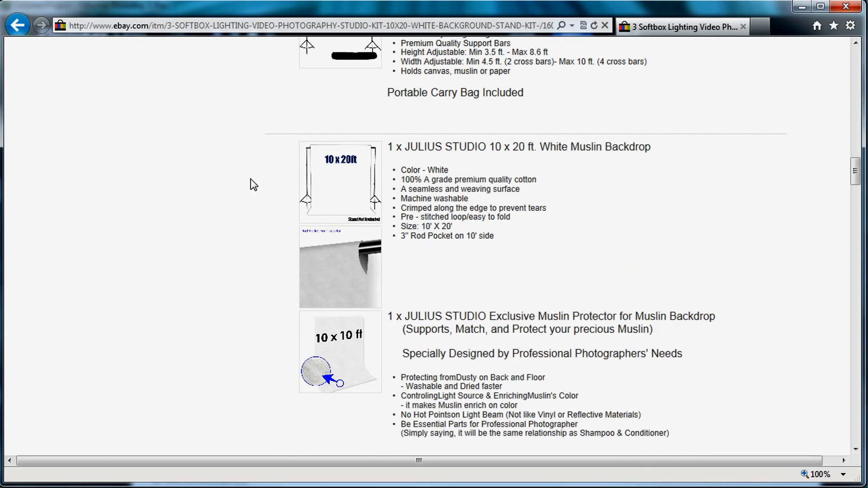
mouse_move(366, 282)
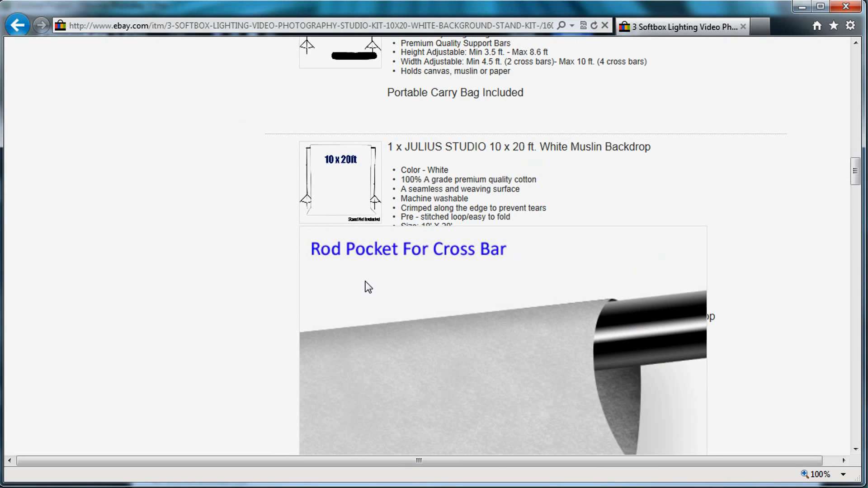
scroll(414, 289, down, 10)
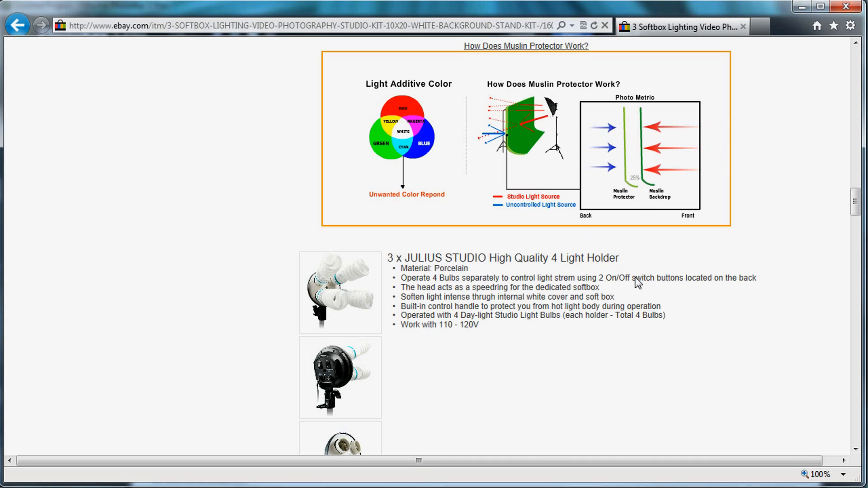
scroll(636, 283, down, 4)
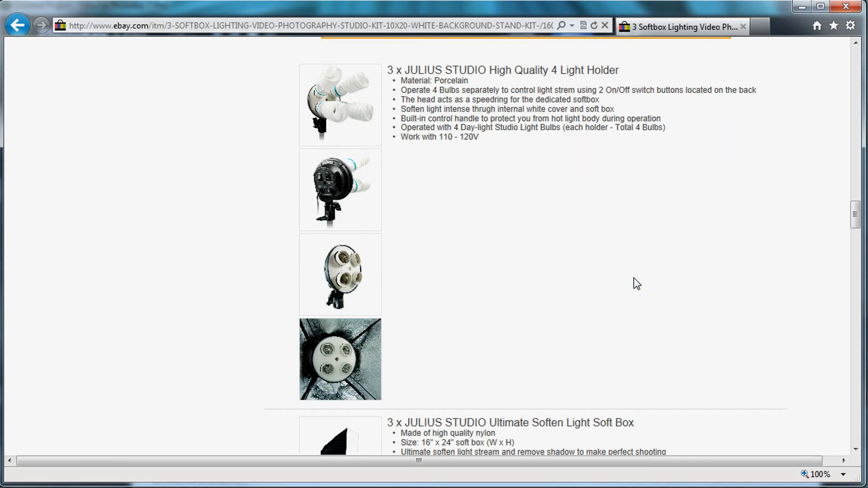
scroll(636, 283, down, 5)
mouse_move(335, 125)
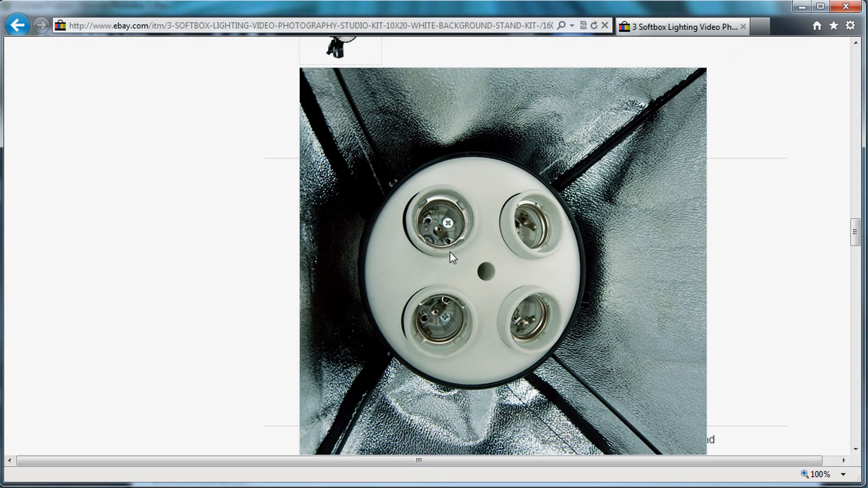
scroll(539, 294, down, 9)
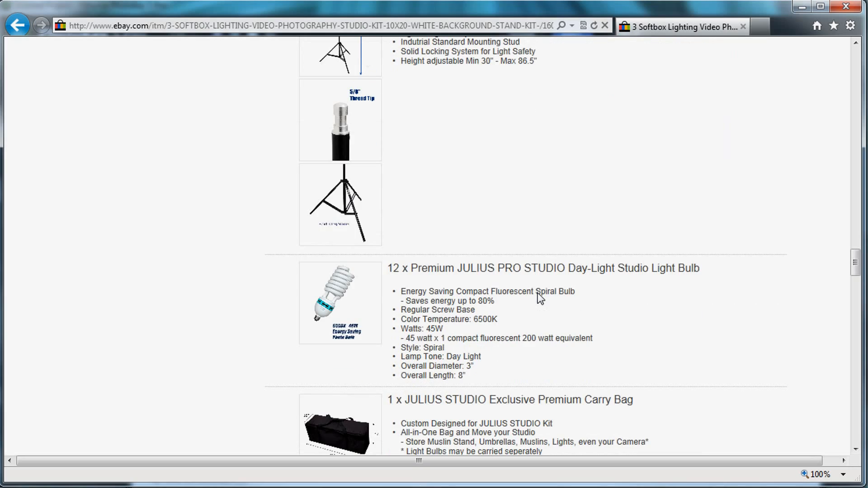
scroll(539, 296, down, 4)
scroll(539, 297, up, 20)
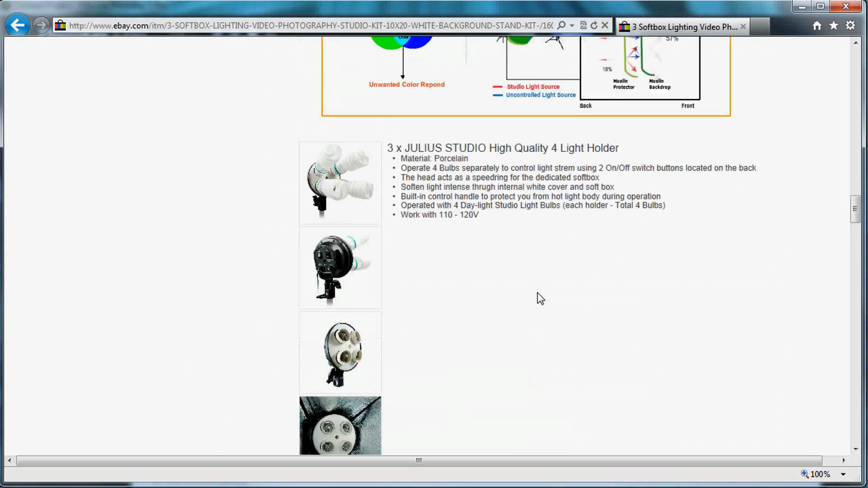
- Highlight the Kelvin Temp row in the kit's specifications and magnify the listing's main softbox photo
scroll(540, 299, up, 15)
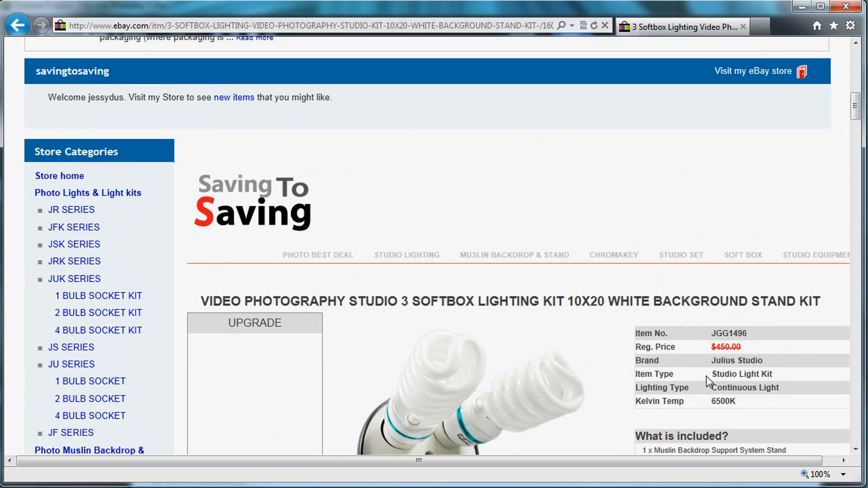
drag(637, 402, 736, 404)
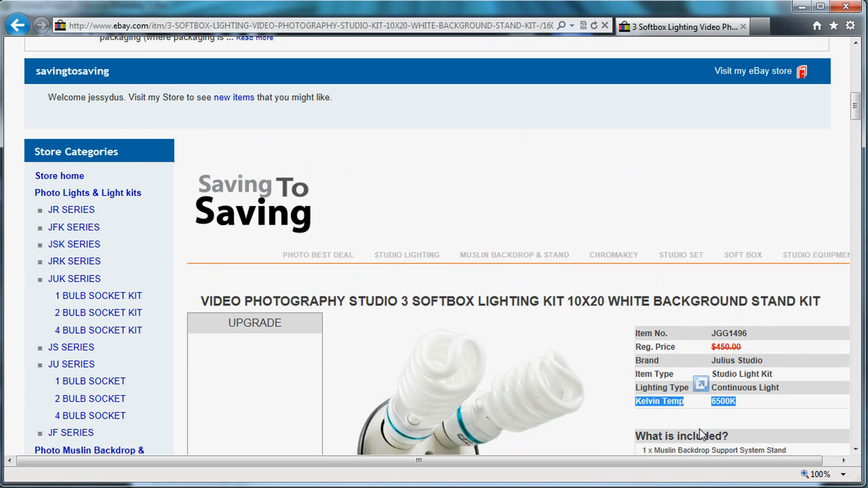
scroll(629, 405, up, 15)
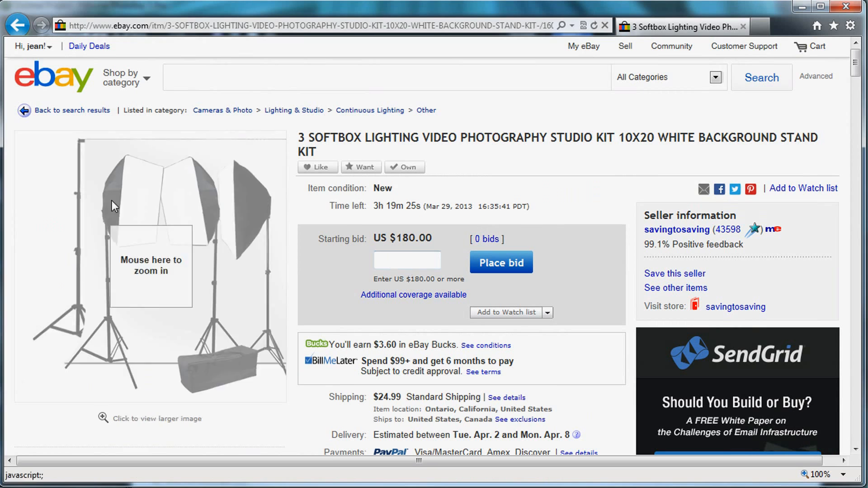
mouse_move(143, 264)
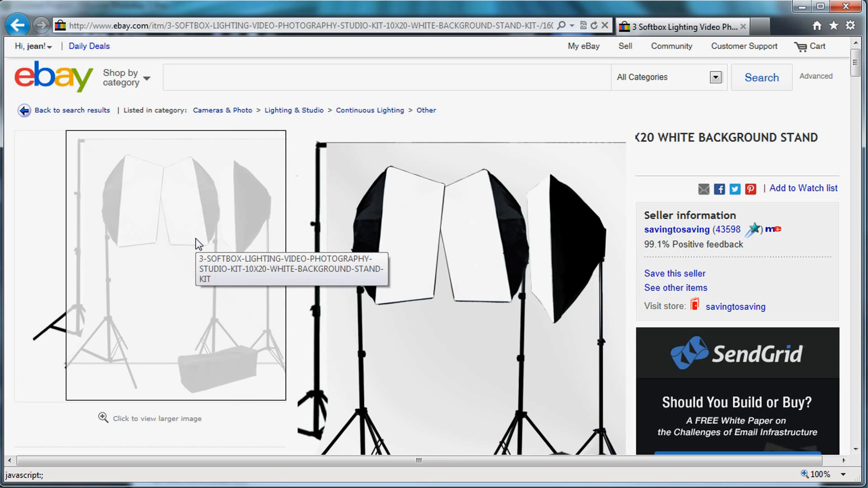
- Switch to the 2013-03-29 better photos folder, view better photos 023.JPG at a larger size, and close both the photo and the folder
click(461, 487)
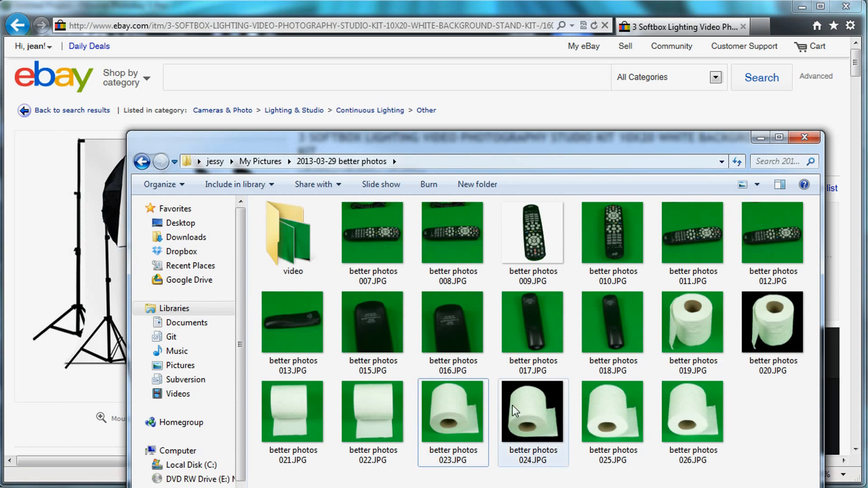
double_click(447, 409)
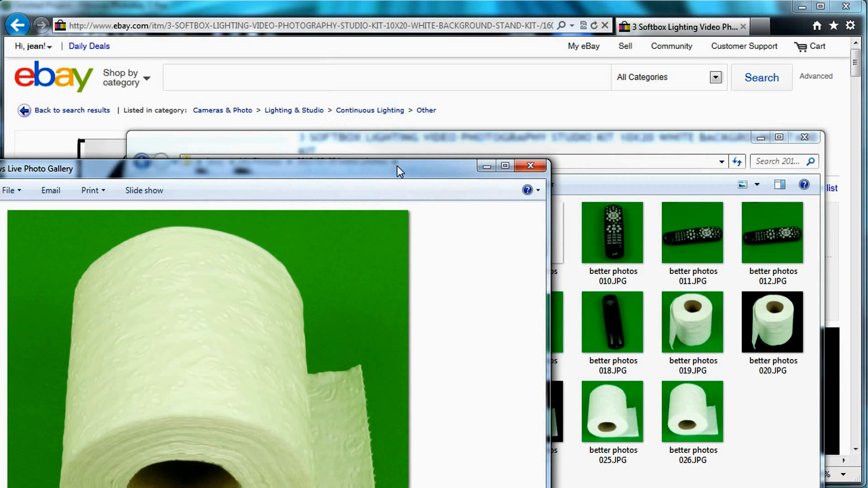
drag(397, 167, 589, 19)
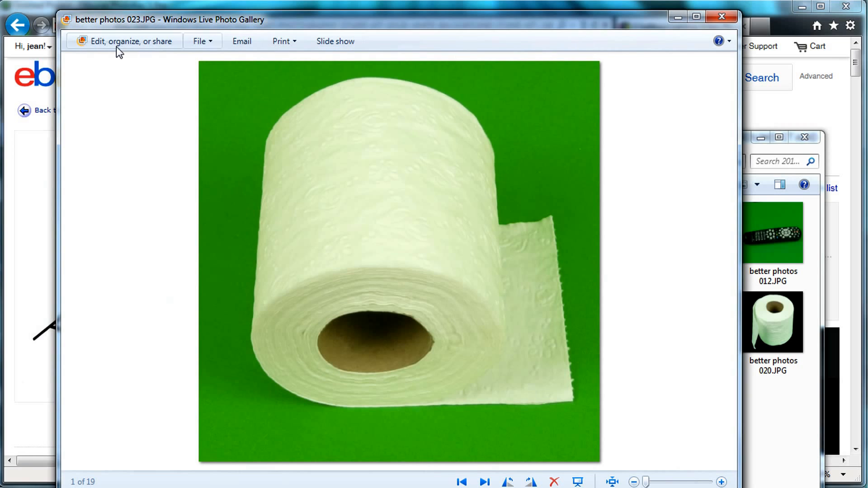
click(723, 17)
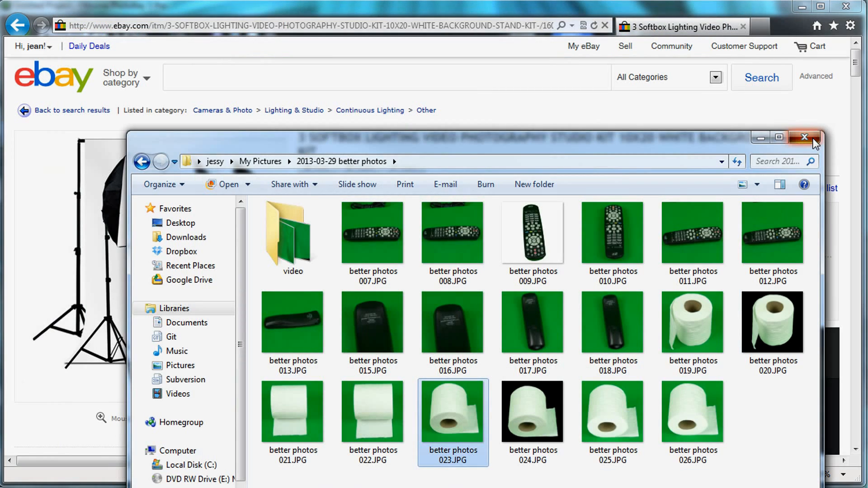
click(814, 141)
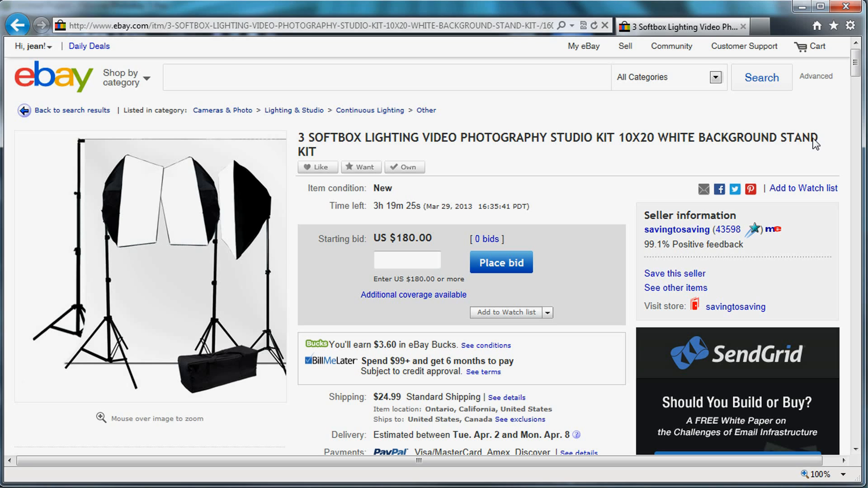
- Highlight the starting bid amount in the softbox kit listing
drag(435, 238, 425, 240)
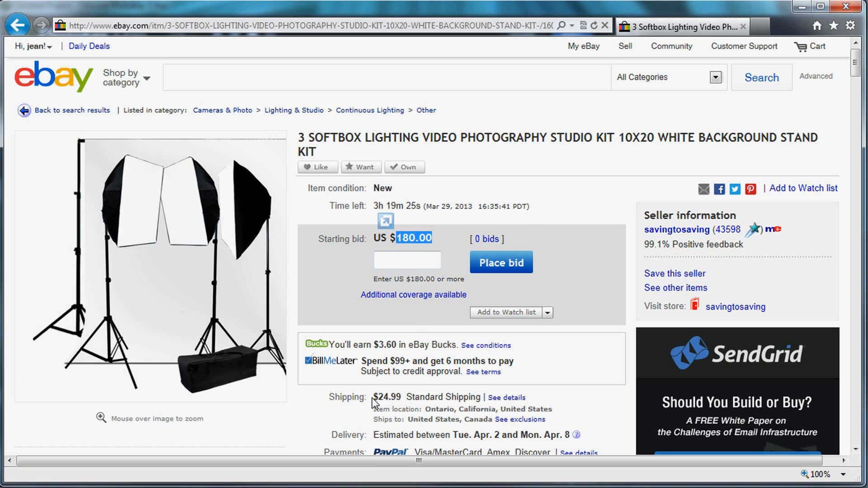